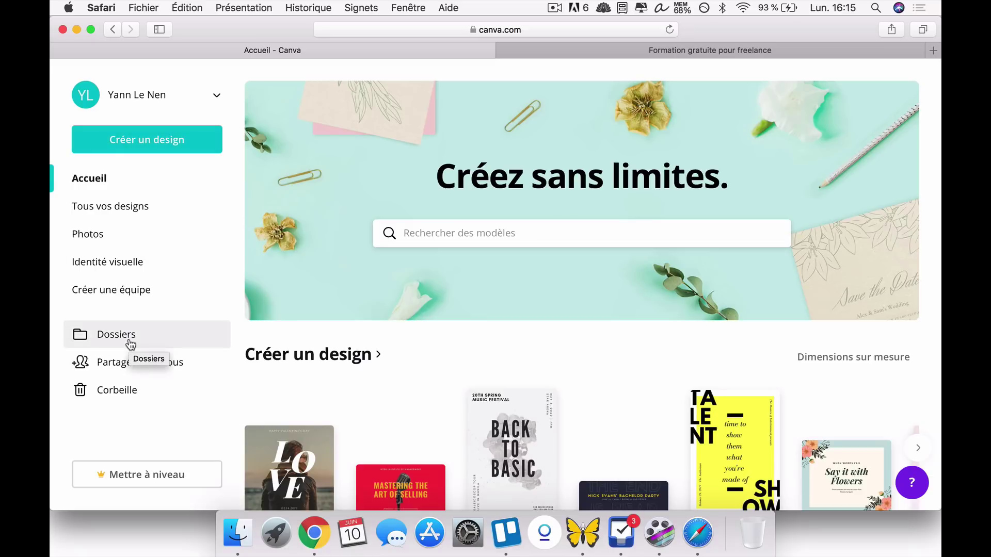
Examine the features listed in the 30-day Canva Pro trial offer and dismiss the offer.
click(160, 477)
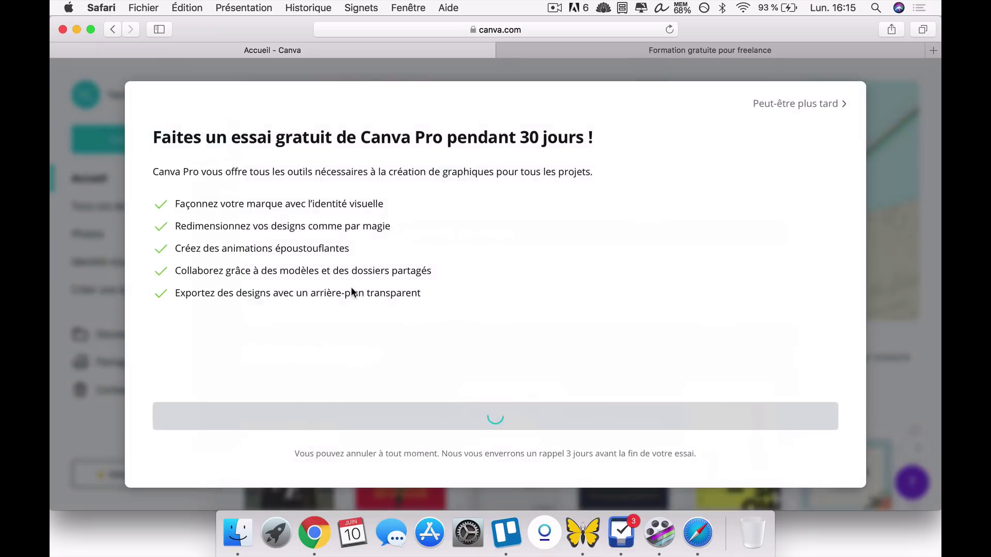
scroll(298, 289, down, 2)
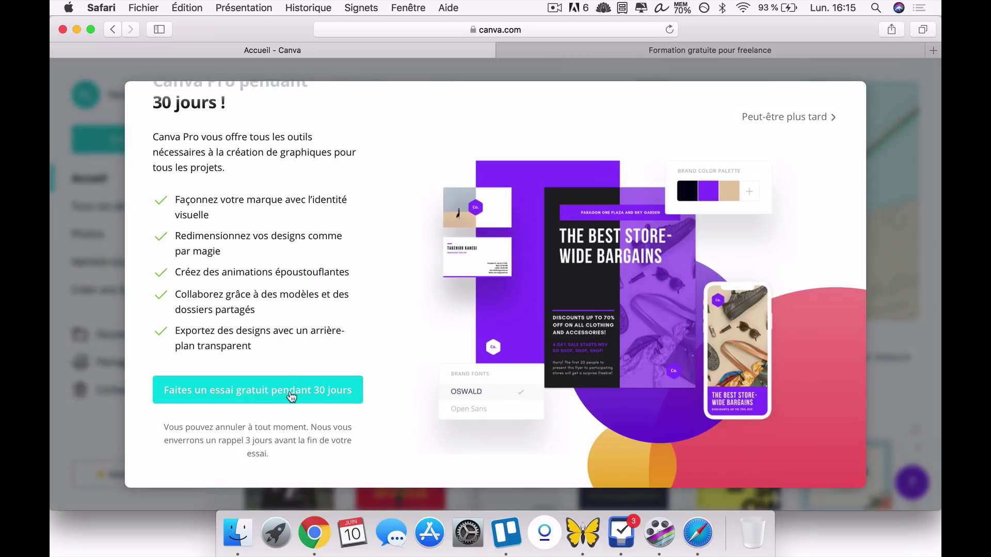
scroll(240, 259, up, 3)
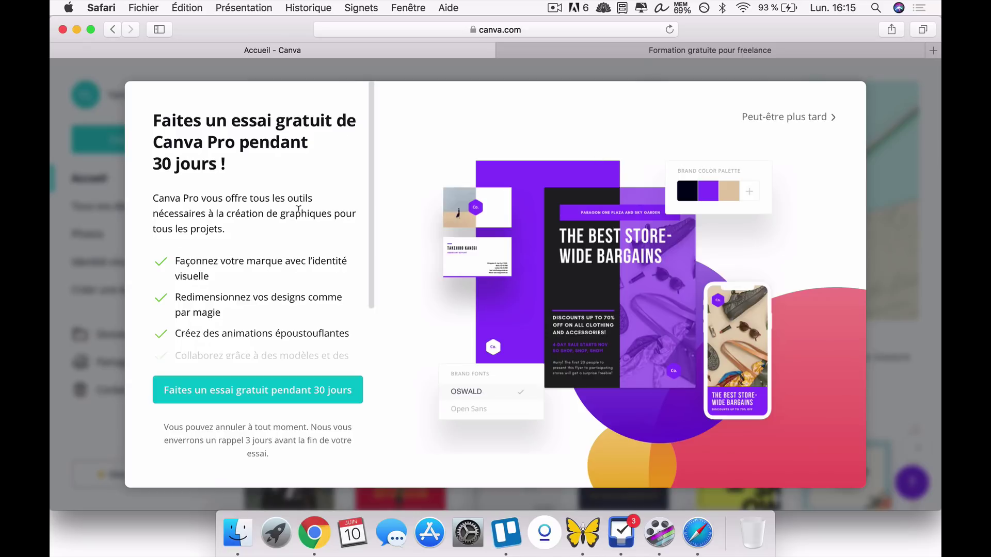
scroll(273, 258, down, 3)
scroll(359, 222, up, 3)
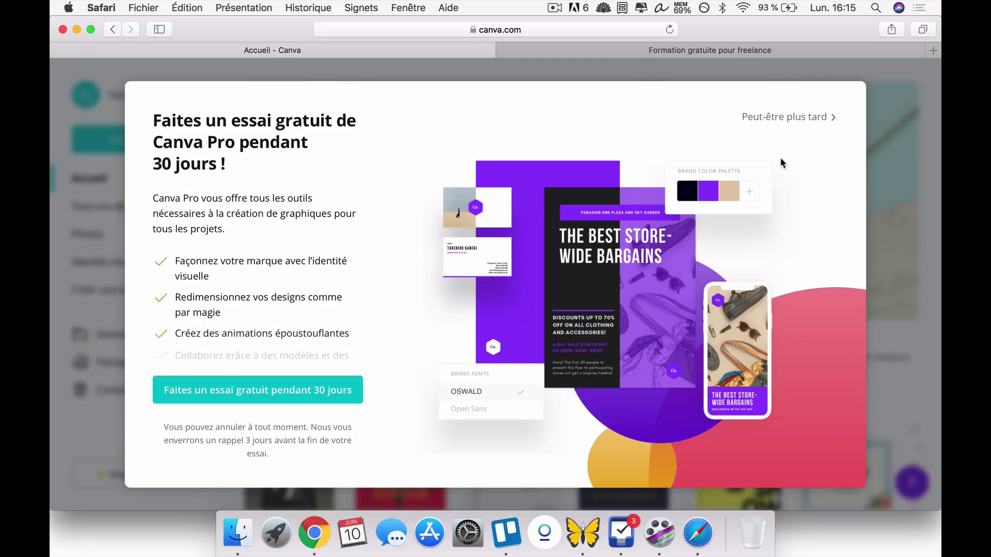
click(800, 119)
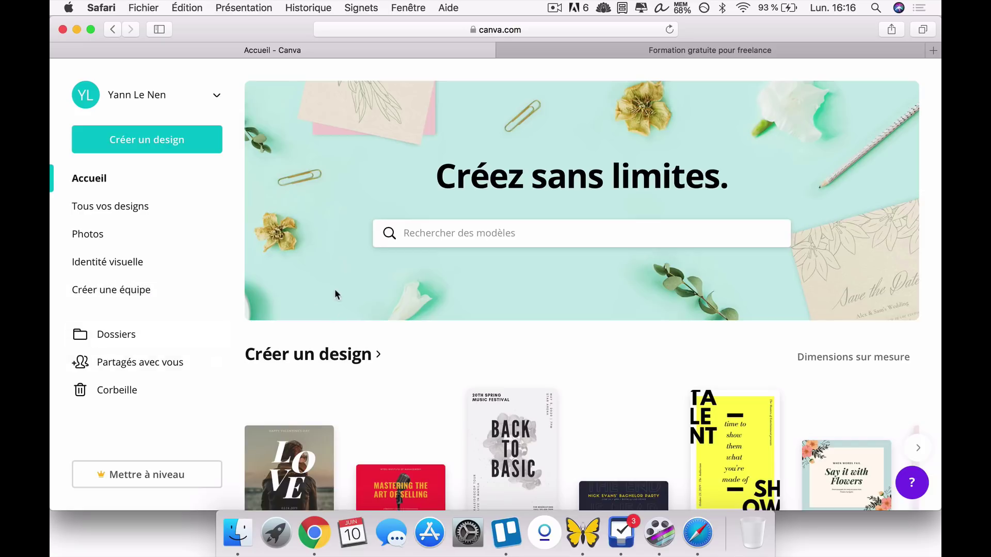
Look over the suggested design types and the Vos designs section on the home page.
scroll(328, 300, down, 3)
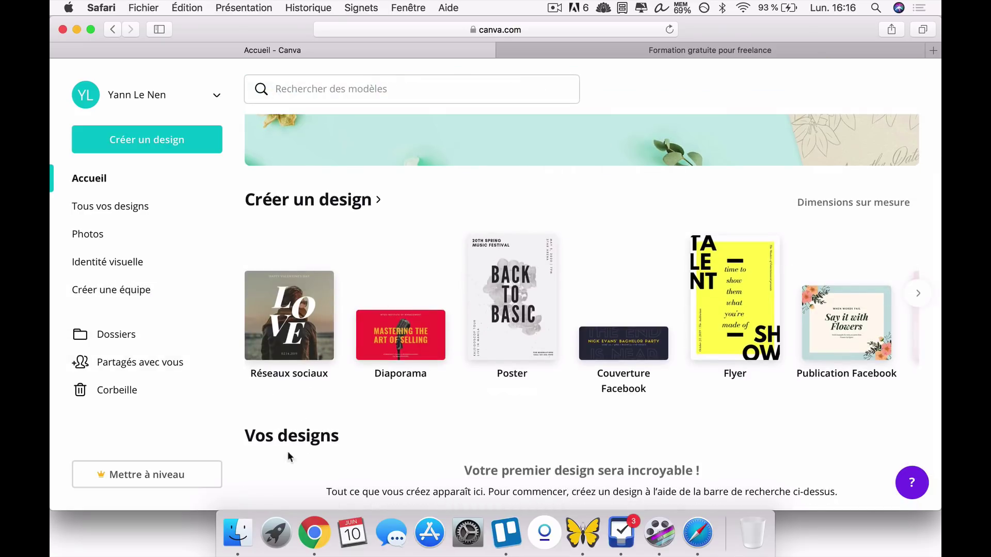
scroll(316, 436, down, 1)
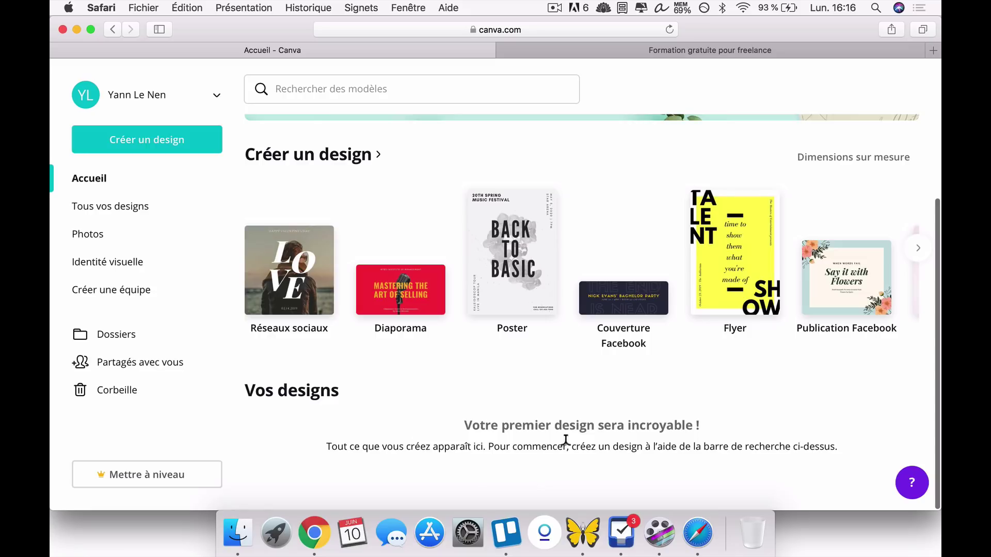
scroll(534, 422, up, 2)
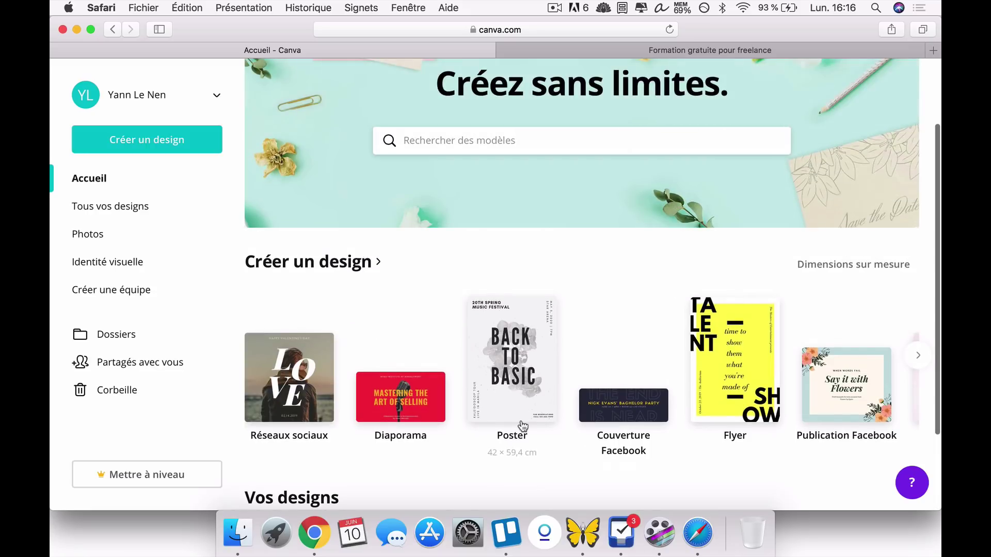
scroll(523, 427, down, 2)
scroll(523, 426, up, 4)
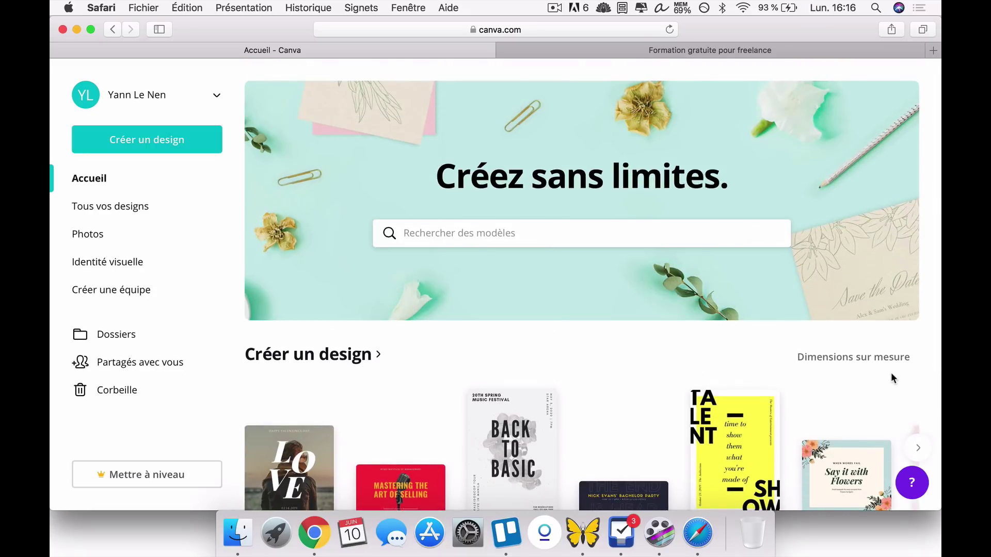
Examine the width, height and unit options for a custom-size design, and close them without creating anything.
click(835, 364)
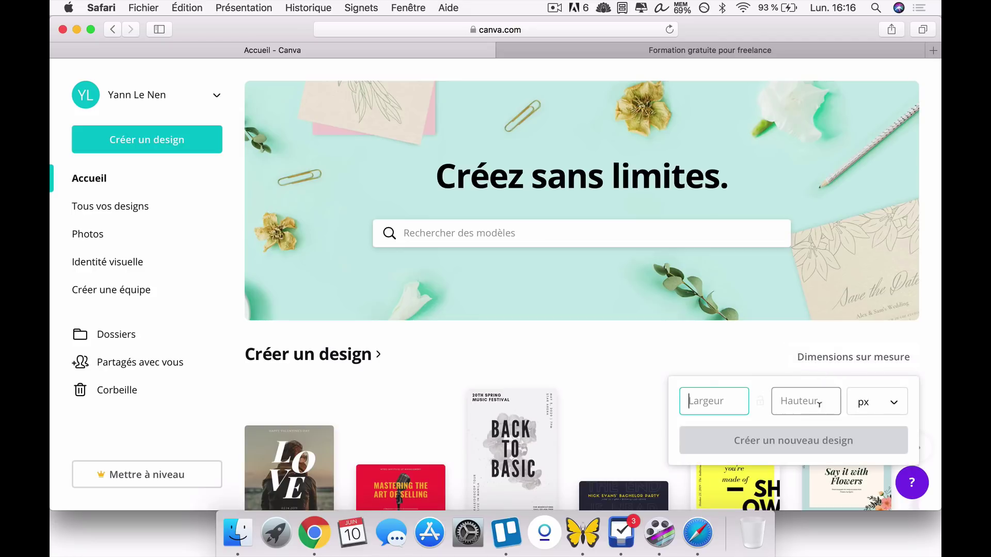
click(895, 409)
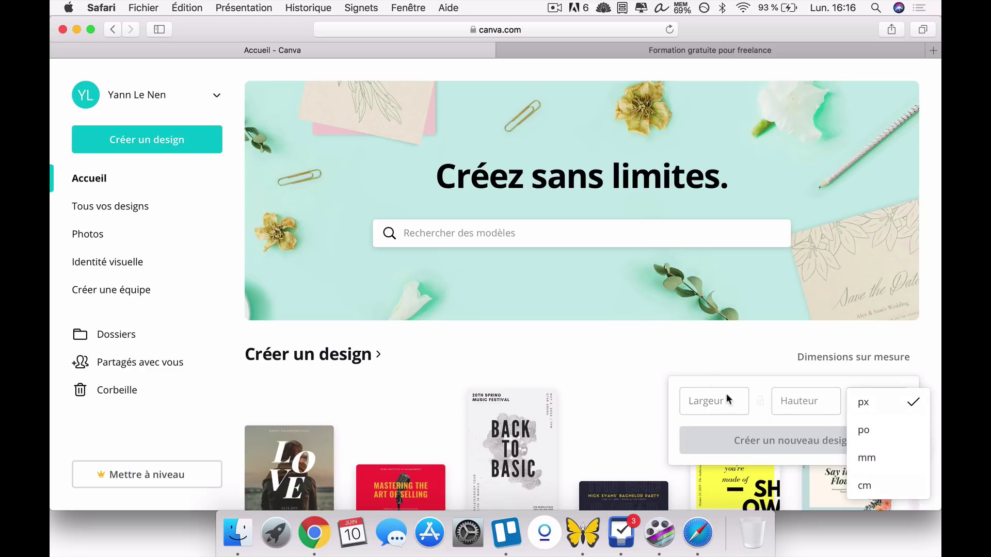
click(683, 357)
scroll(683, 356, down, 3)
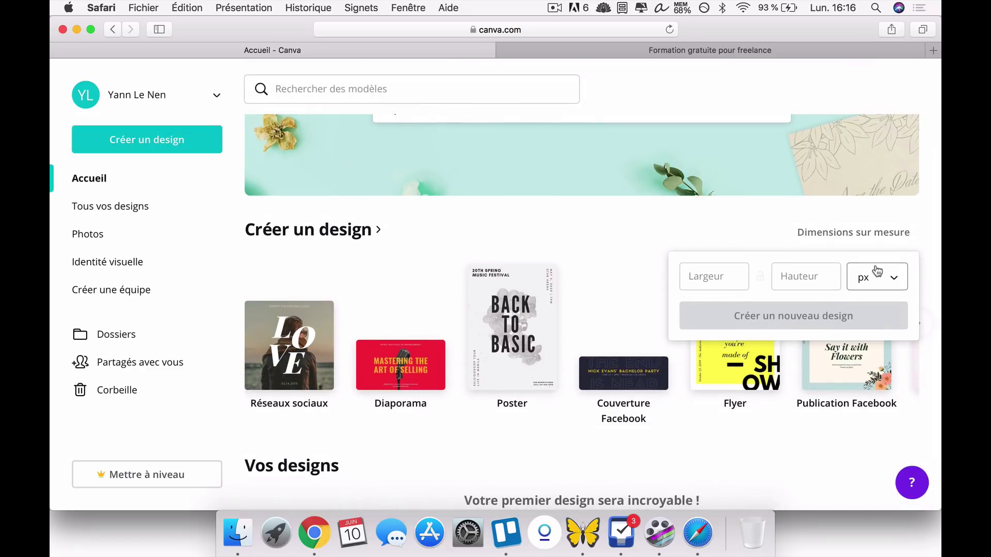
click(909, 239)
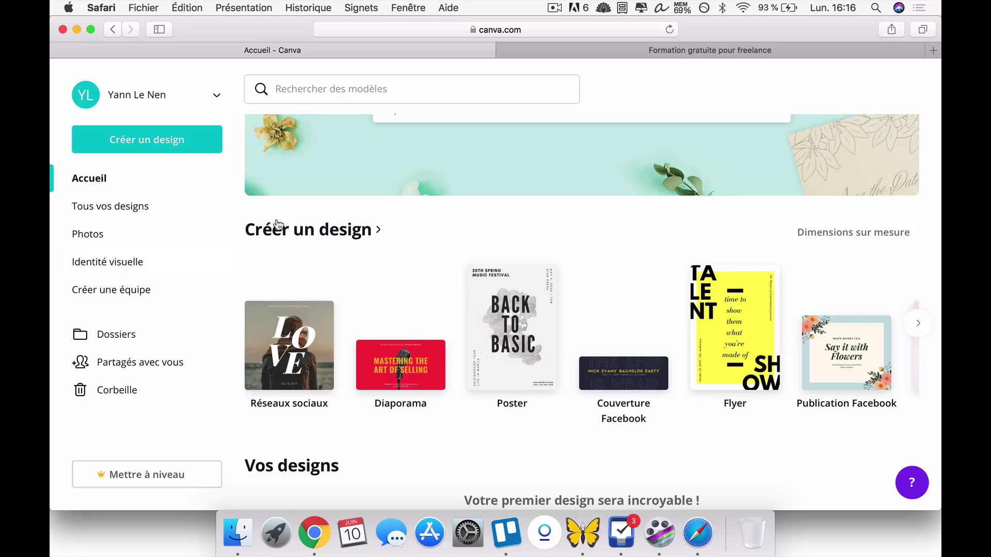
Open the full Créer un design catalogue and browse the Réseaux sociaux formats.
click(290, 233)
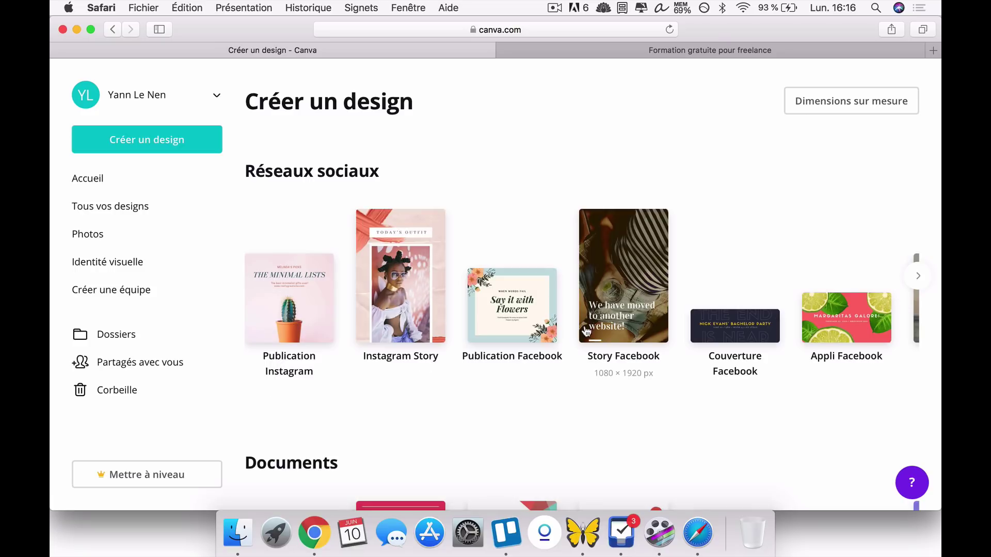
click(916, 281)
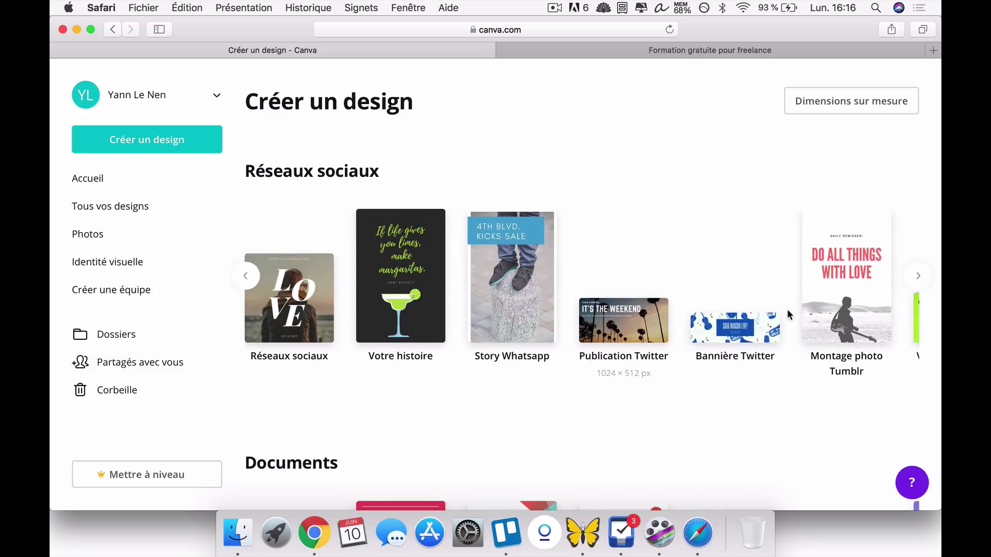
click(917, 277)
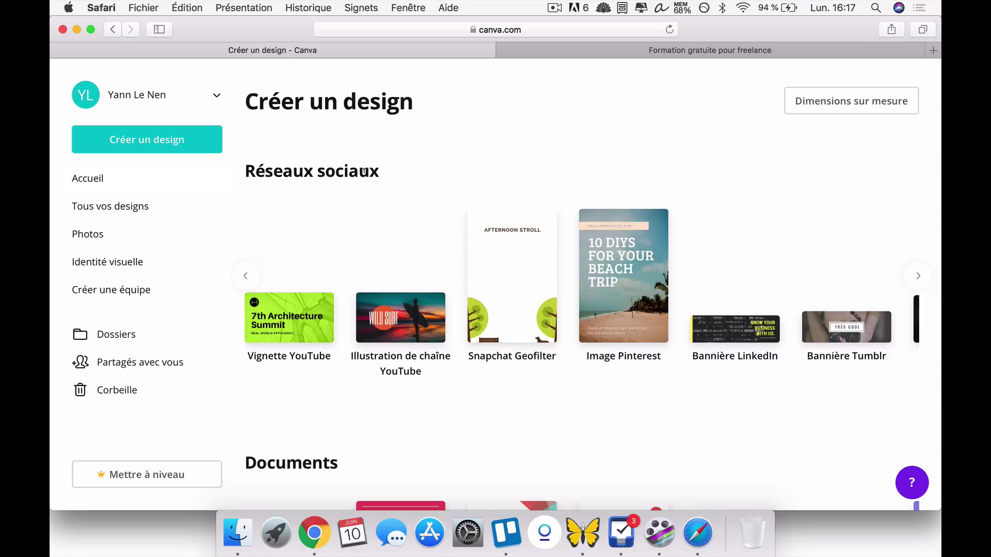
Browse the formats offered in the Documents and Personnel categories of the catalogue.
scroll(371, 185, down, 5)
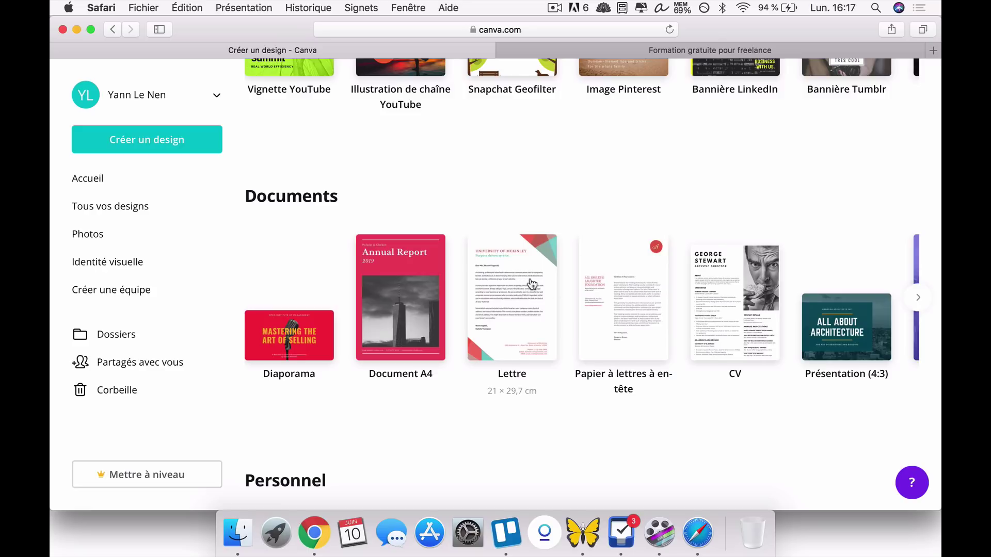
scroll(532, 281, down, 1)
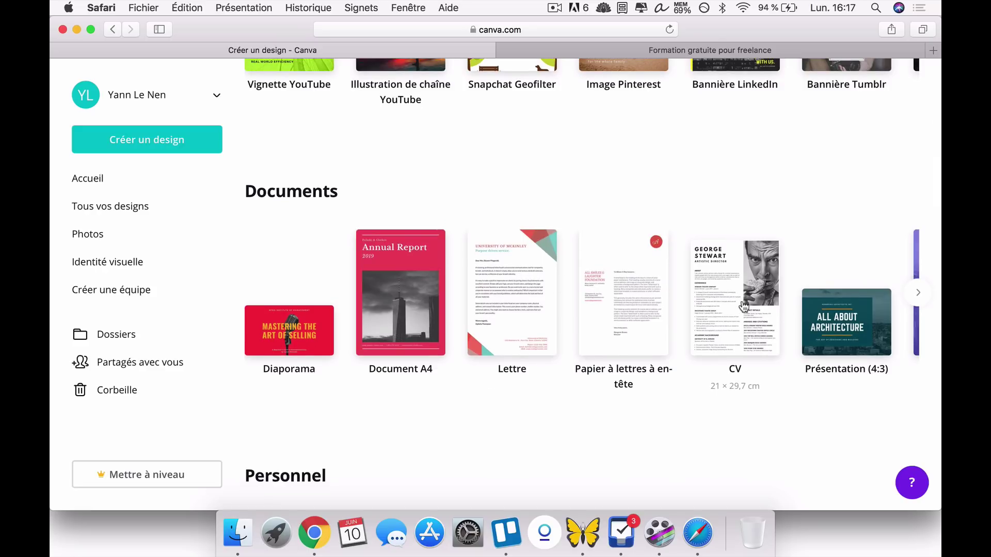
click(918, 296)
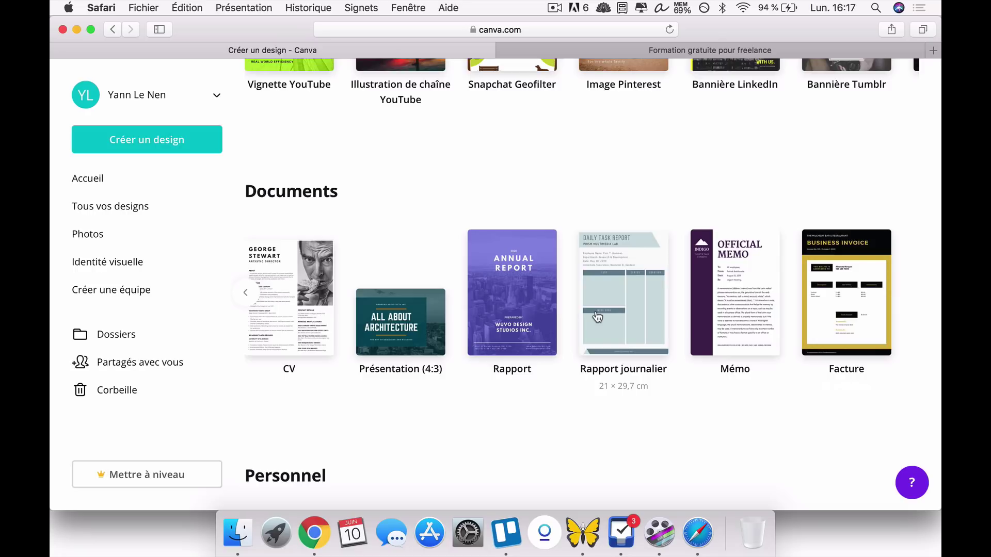
scroll(827, 251, down, 5)
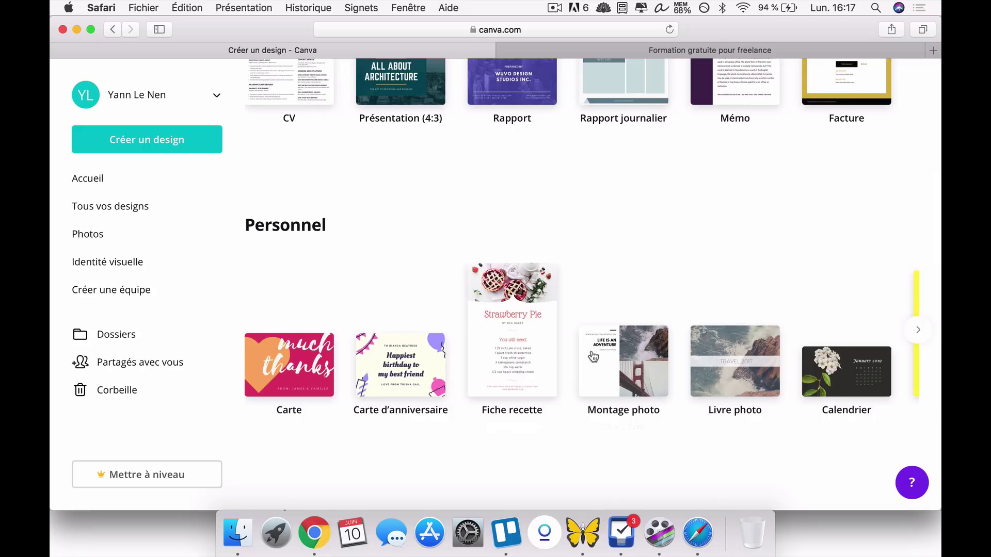
click(913, 328)
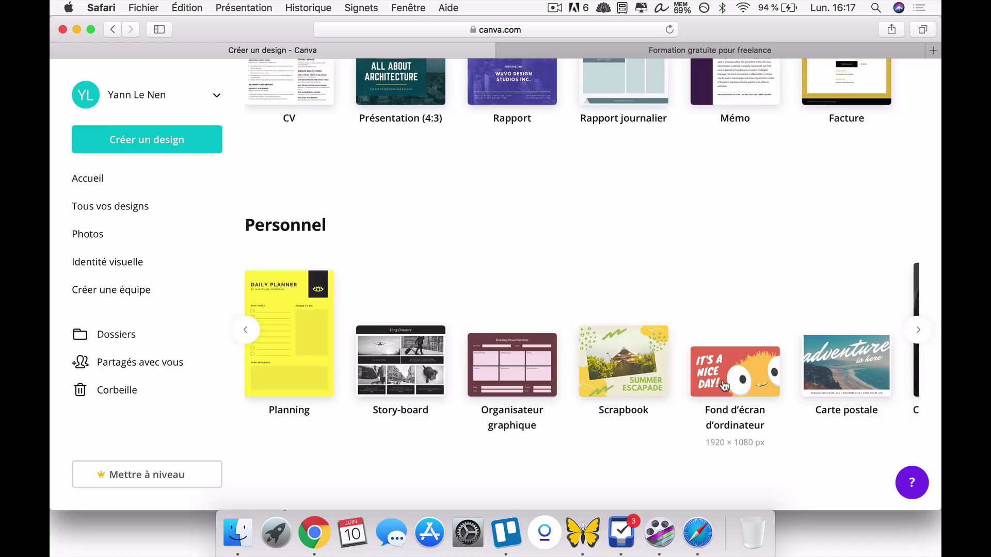
click(918, 331)
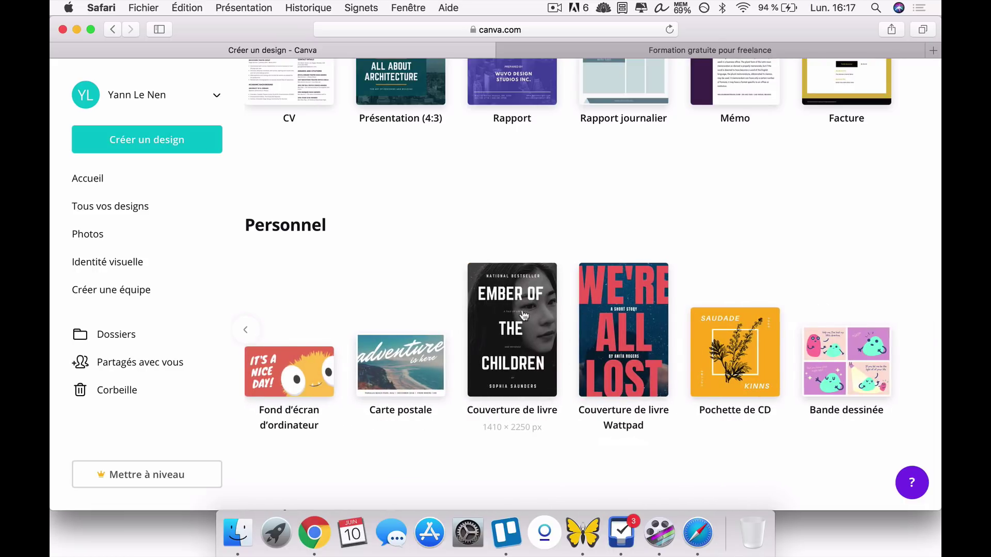
Look through the Enseignement, Marketing, Événements and Annonces publicitaires categories of the catalogue.
scroll(803, 372, down, 7)
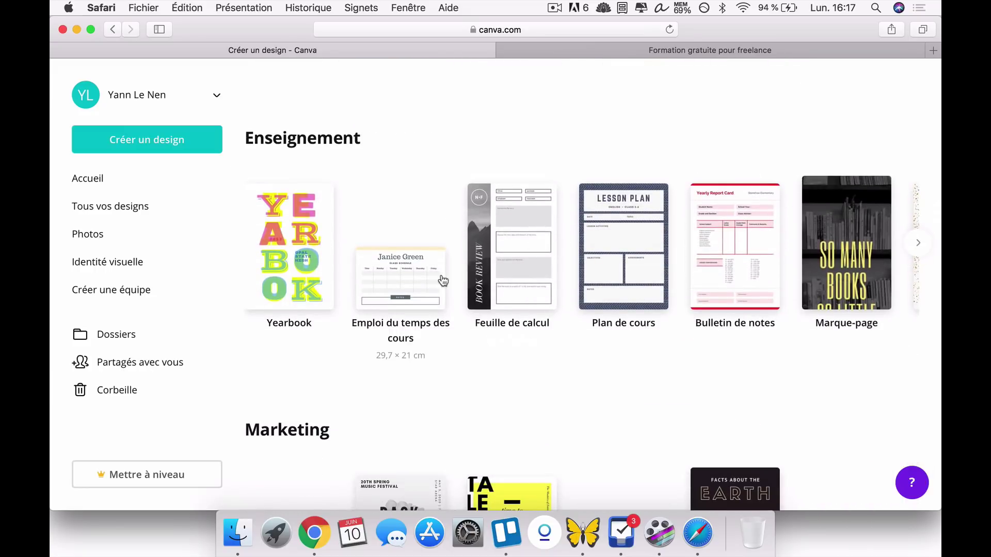
click(918, 243)
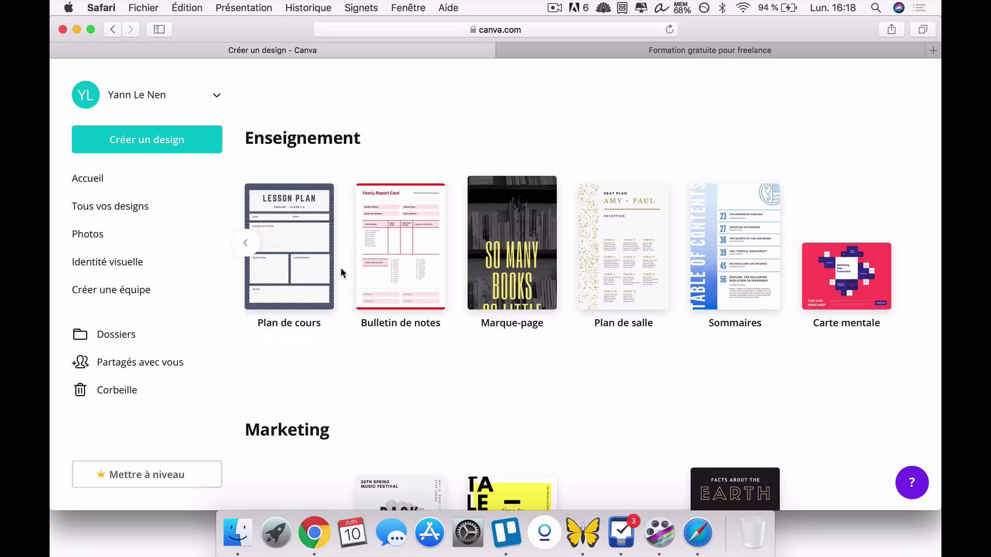
scroll(338, 279, down, 5)
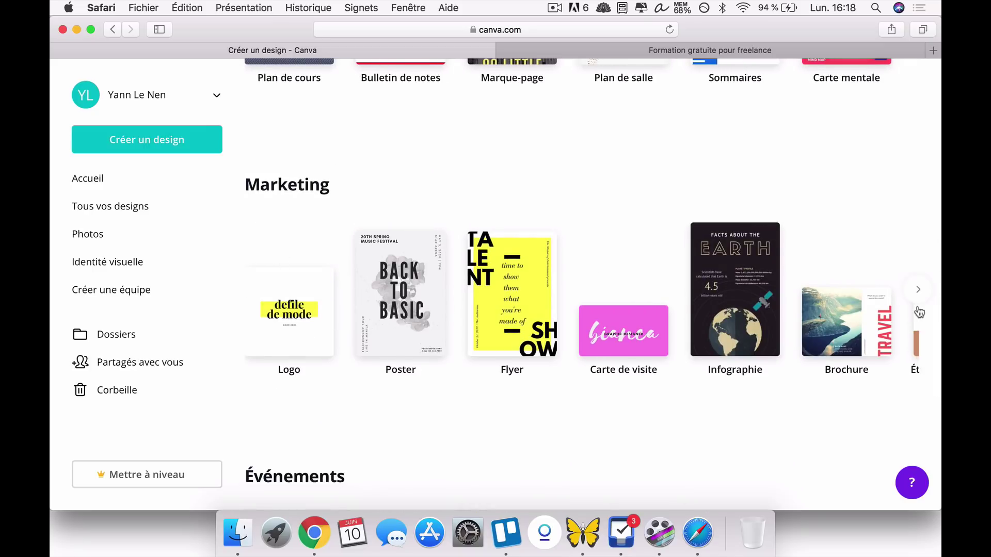
click(918, 290)
scroll(570, 367, down, 4)
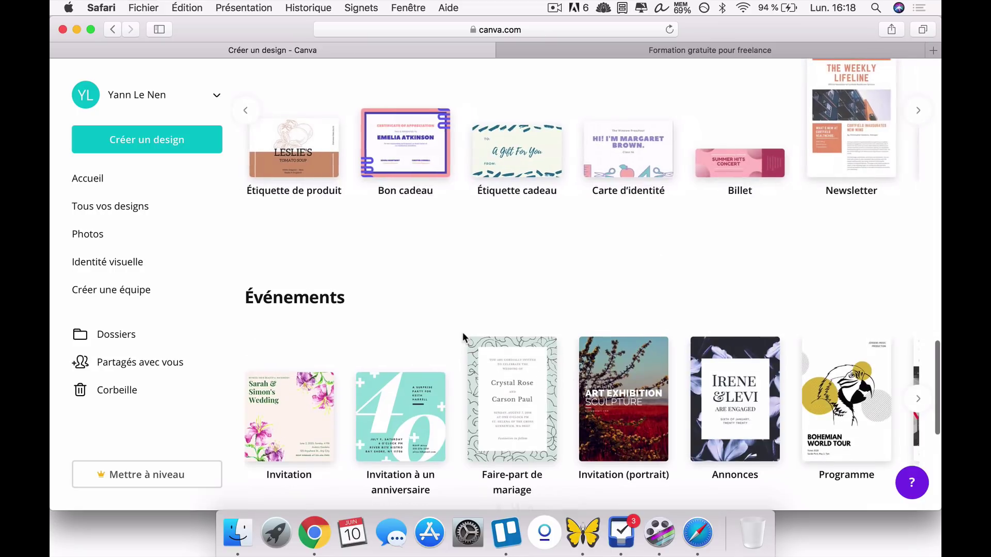
scroll(462, 336, down, 3)
scroll(739, 310, down, 3)
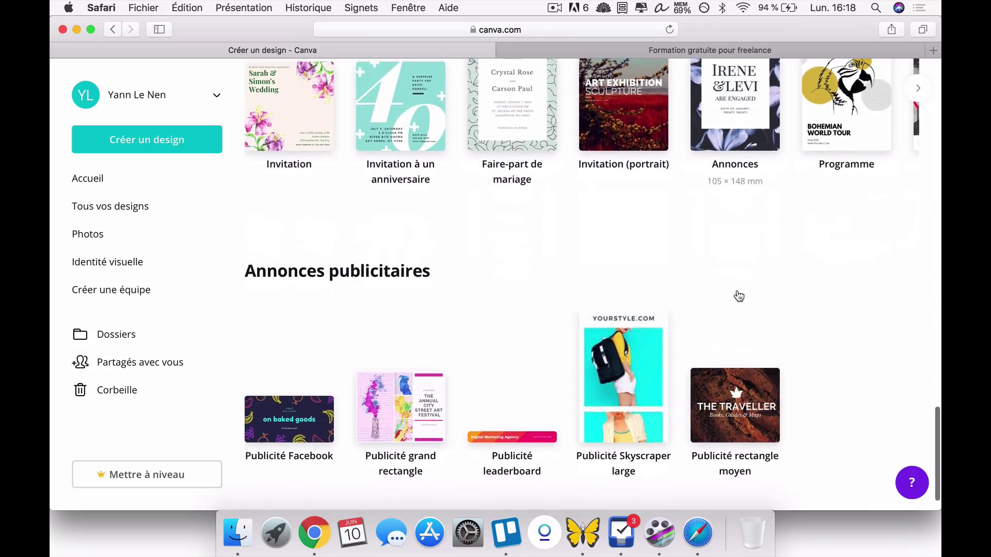
scroll(738, 294, down, 2)
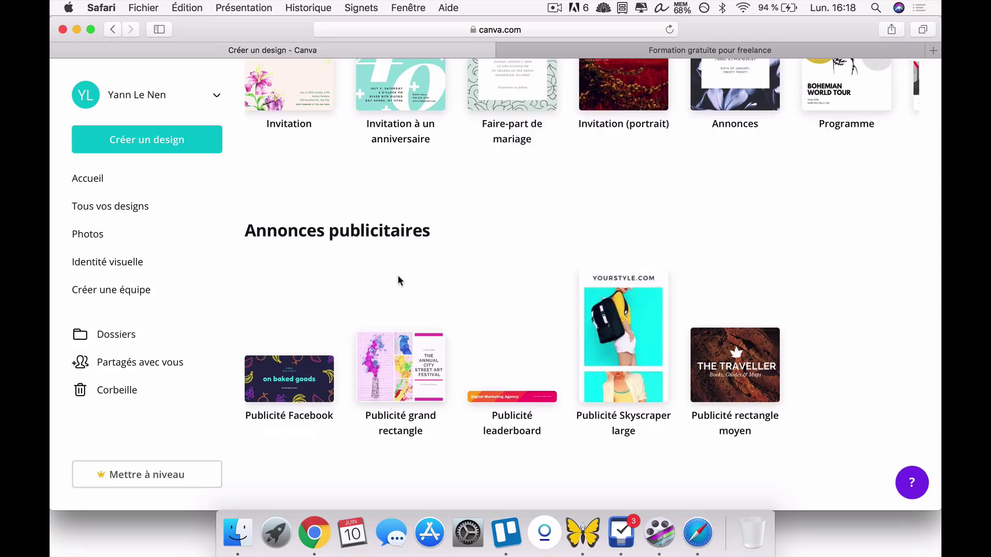
Create an Illustration de chaîne YouTube design and apply the free red cassette music template to it.
scroll(397, 275, up, 15)
scroll(431, 343, down, 4)
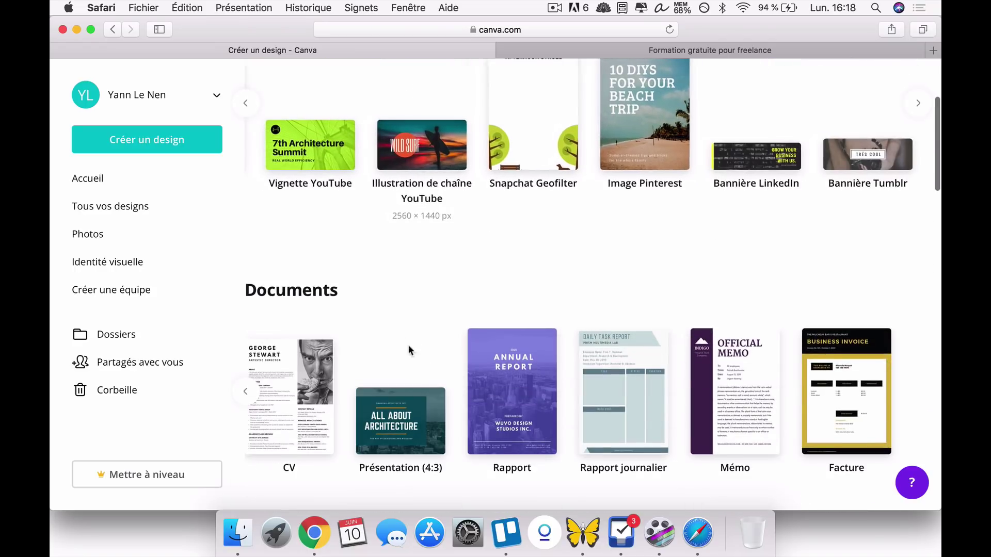
click(405, 150)
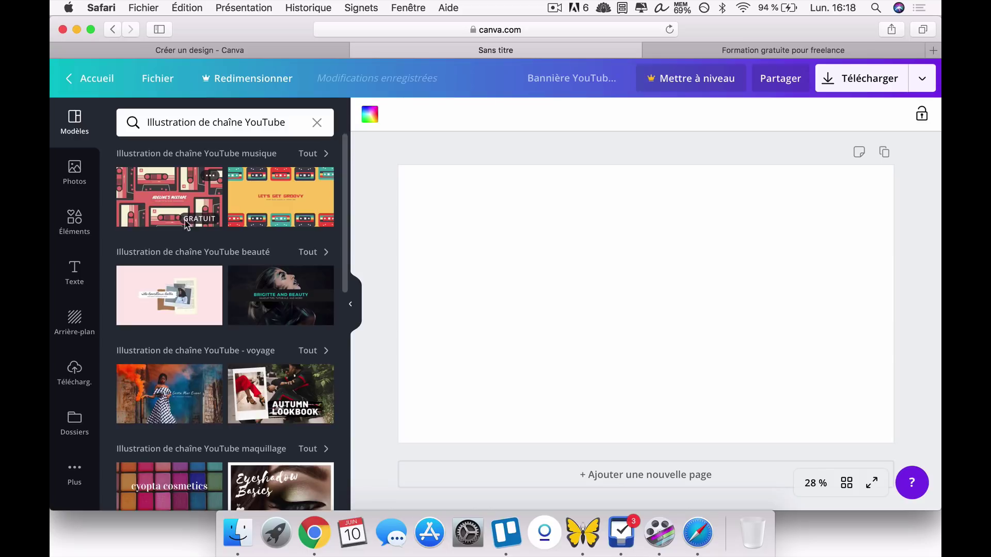
click(173, 197)
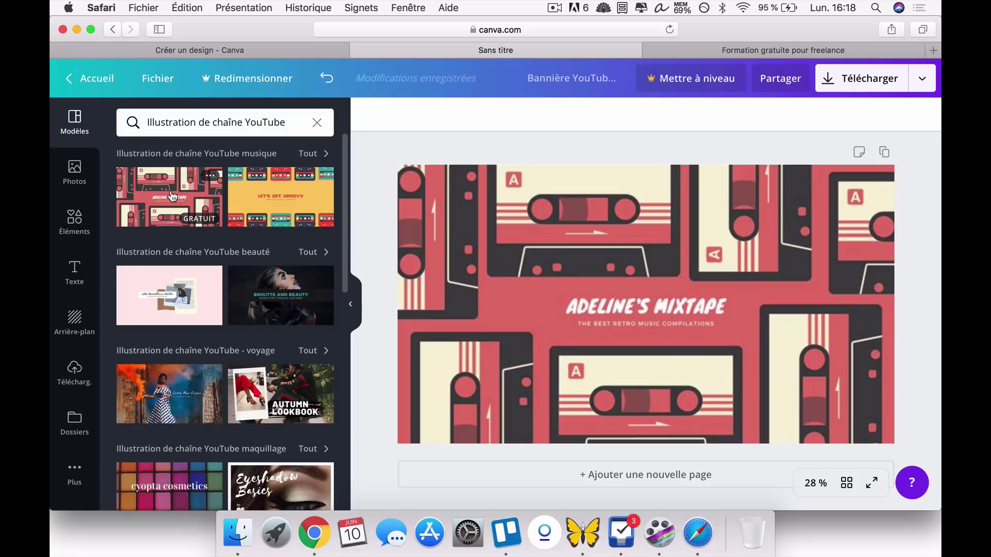
Replace the main title of the cassette banner with the channel owner's first name.
click(614, 305)
click(631, 304)
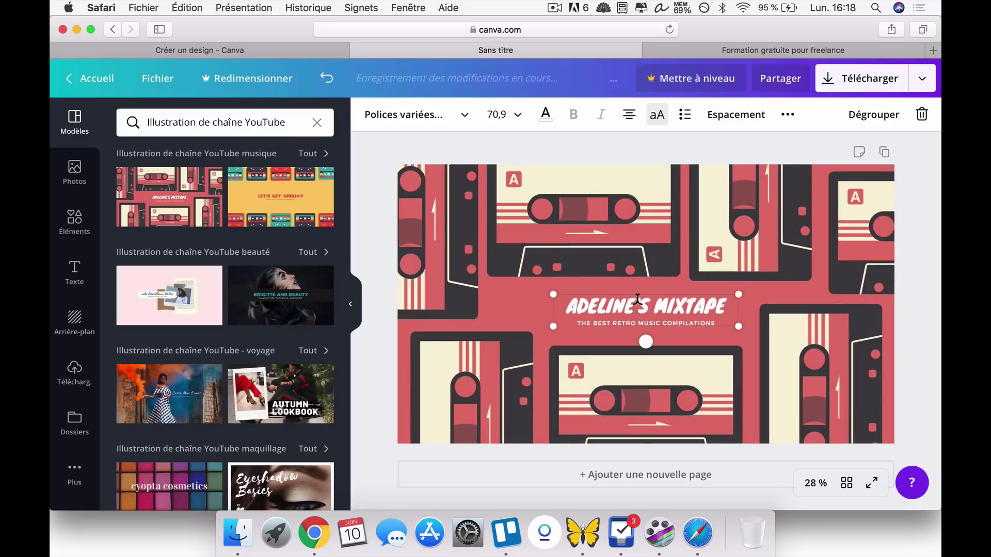
drag(569, 302, 724, 304)
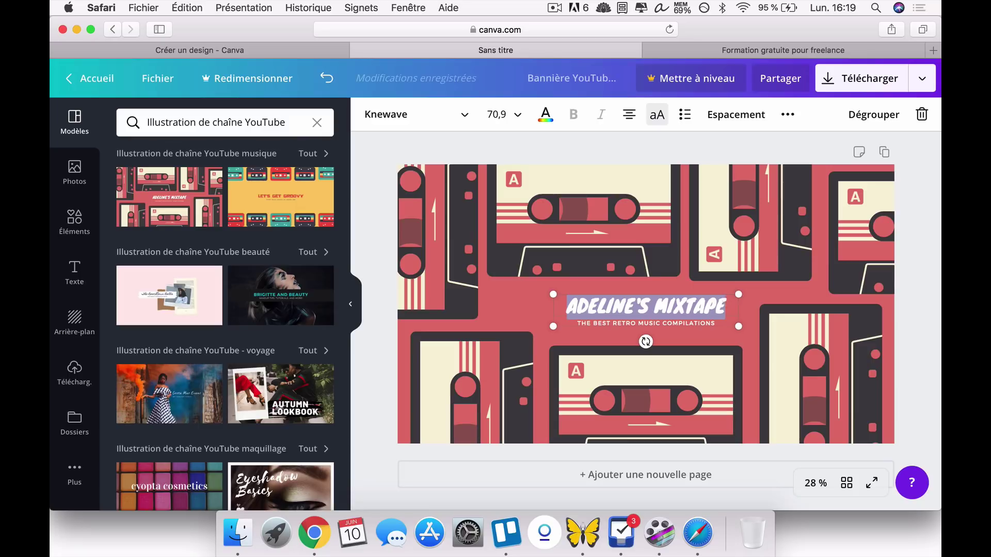
text(YANN)
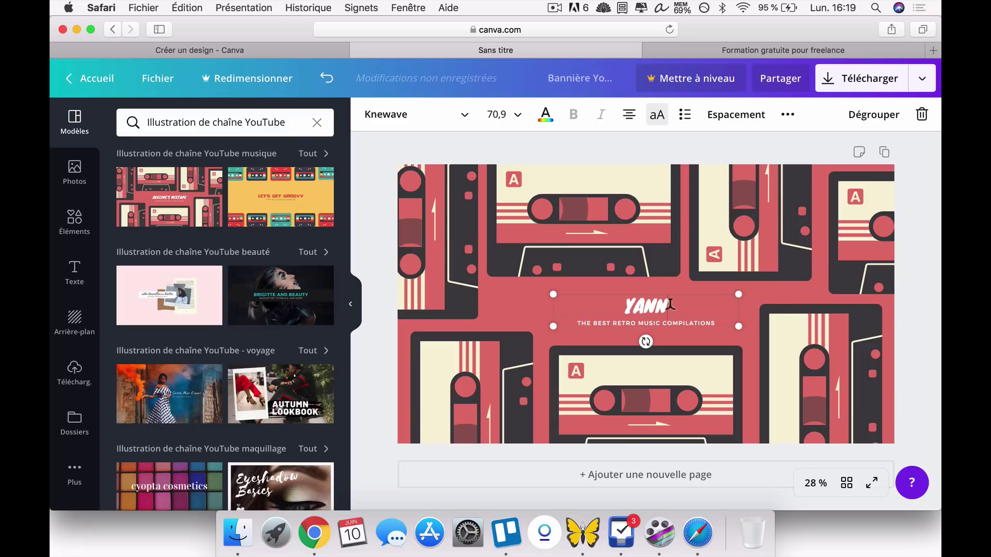
Reduce the banner title's font size to 21, and raise it to 36.
drag(595, 297, 697, 301)
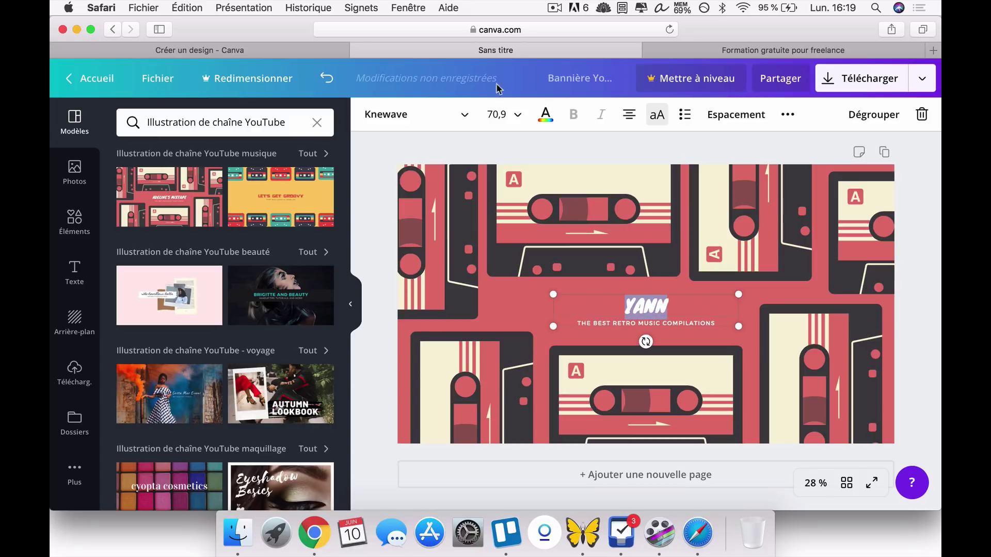
click(496, 114)
click(508, 349)
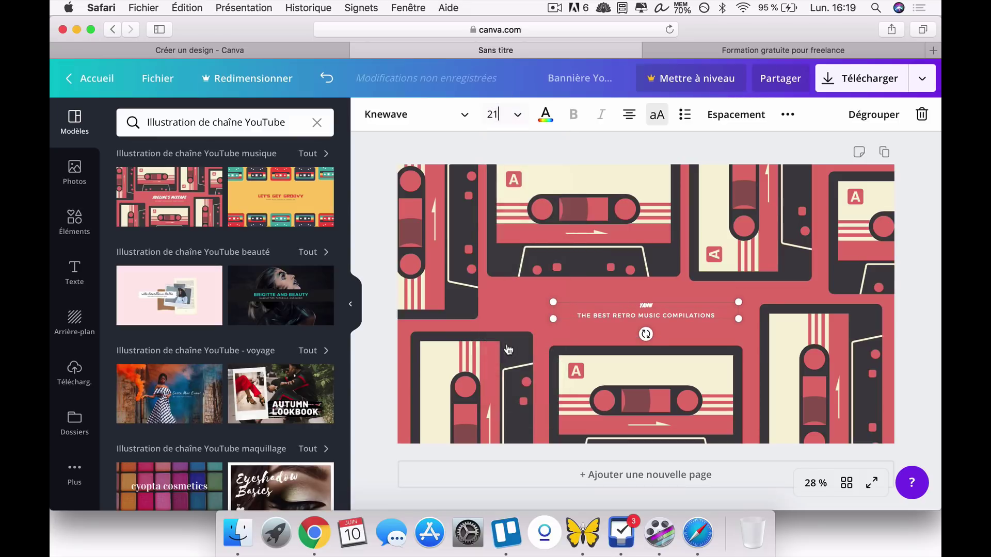
click(495, 114)
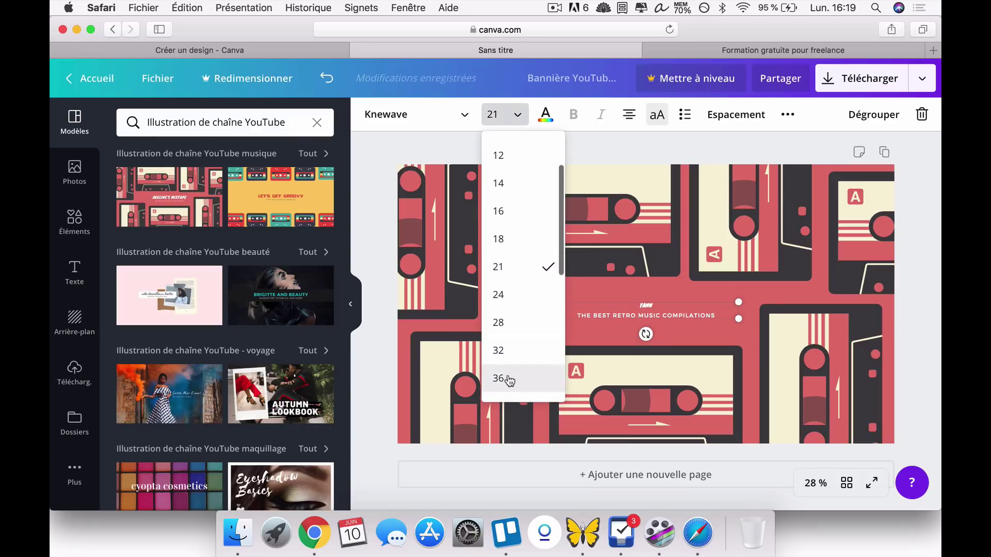
click(506, 376)
Try the template red and white on the banner title, and settle on violet as its text colour.
click(546, 114)
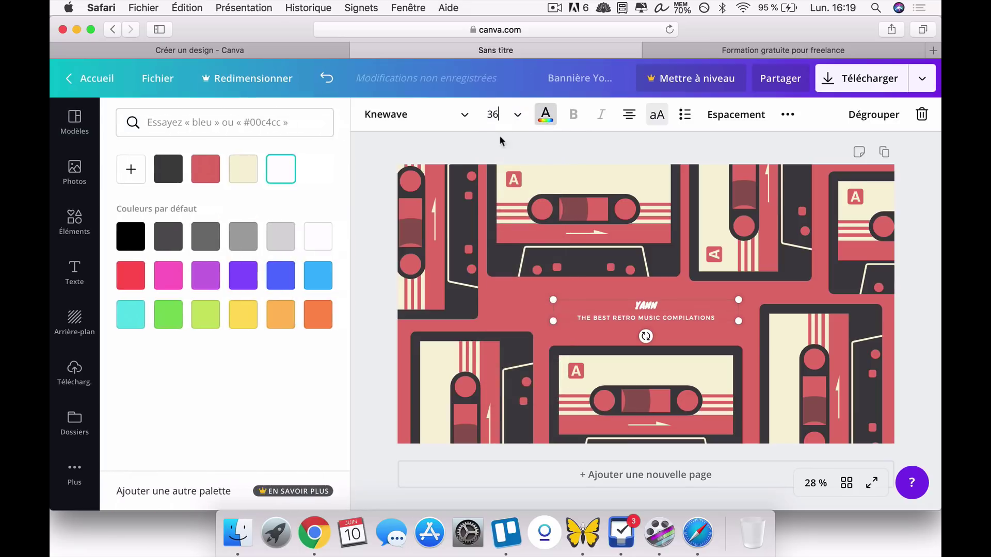
click(216, 179)
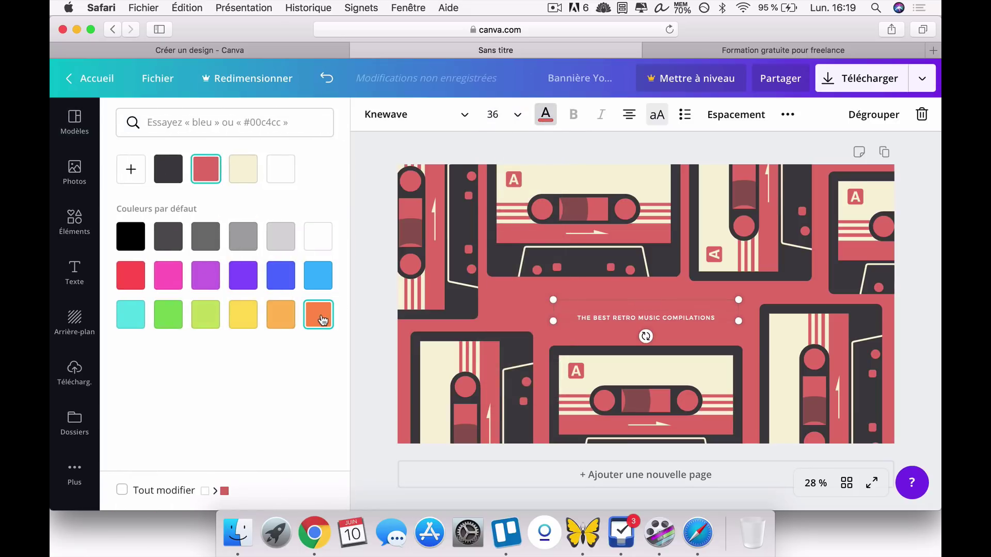
click(317, 247)
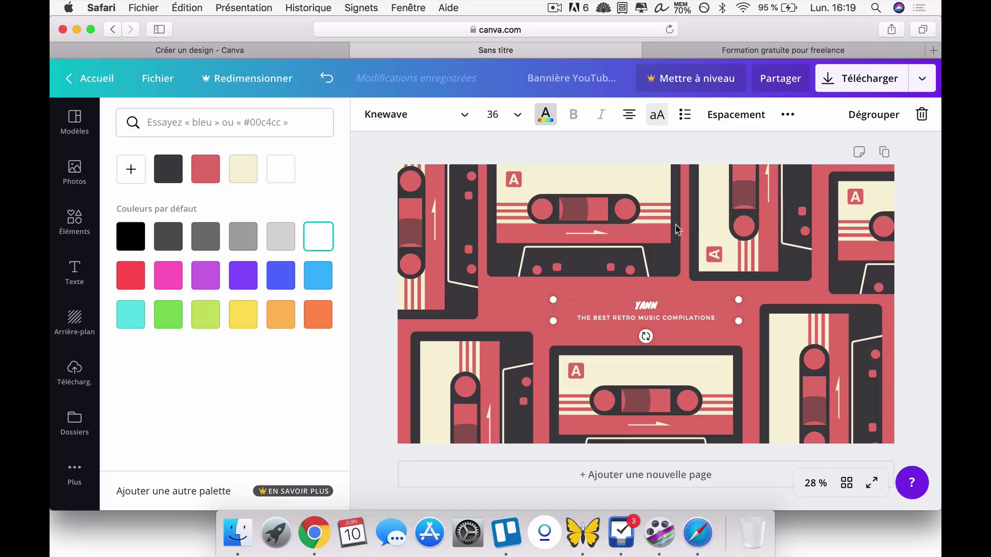
click(253, 273)
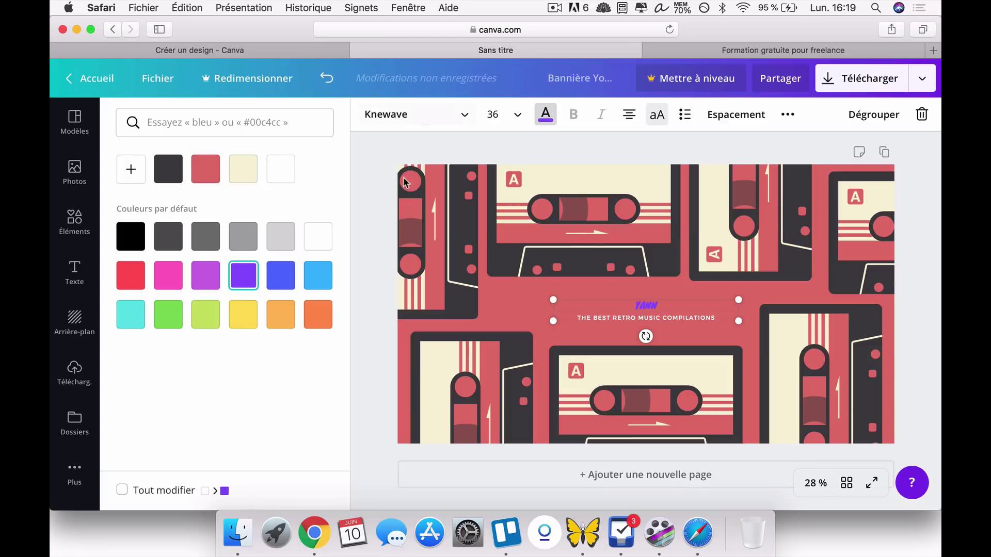
click(362, 164)
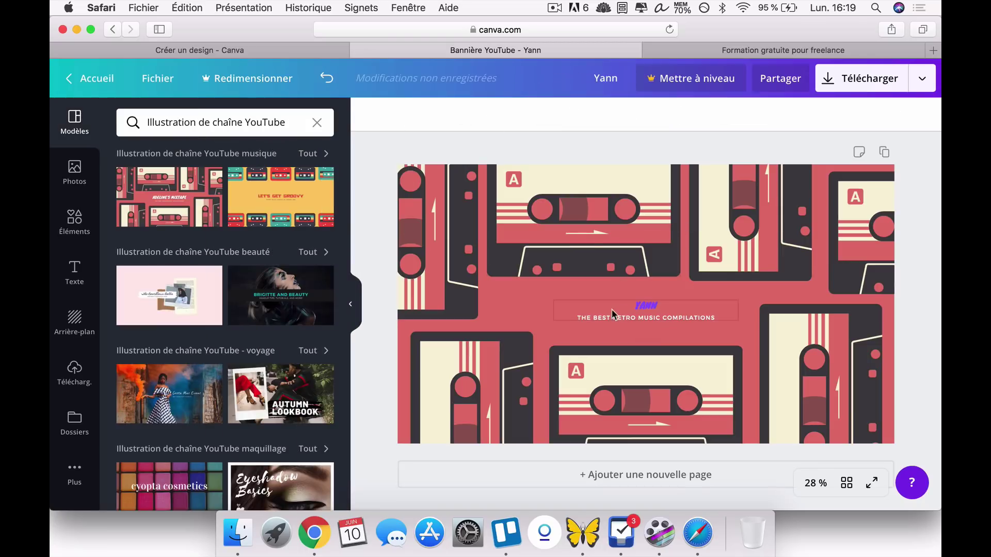
Delete the two cassettes above the title and shift the upper-right cassette slightly to the left.
click(557, 210)
drag(536, 193, 556, 239)
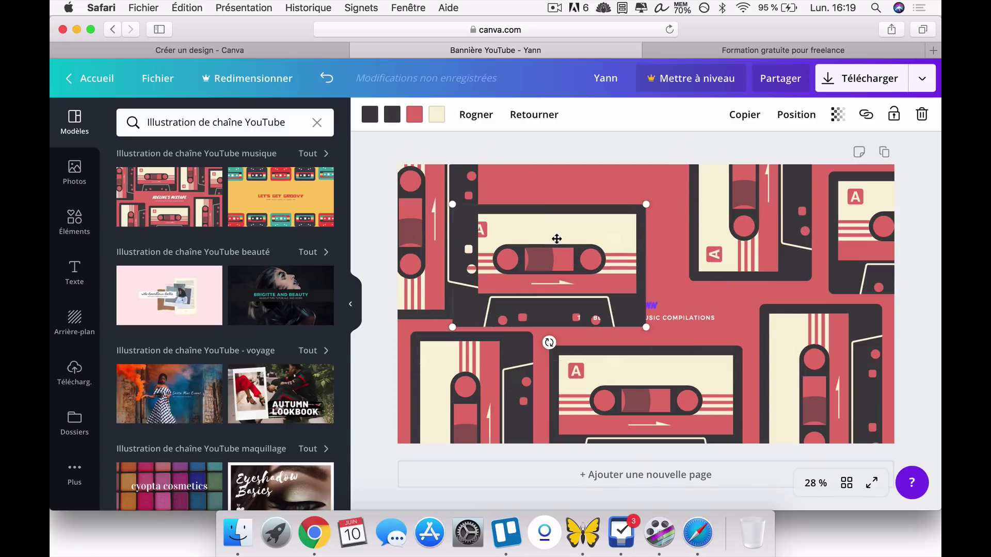
key(BackSpace)
click(714, 243)
key(BackSpace)
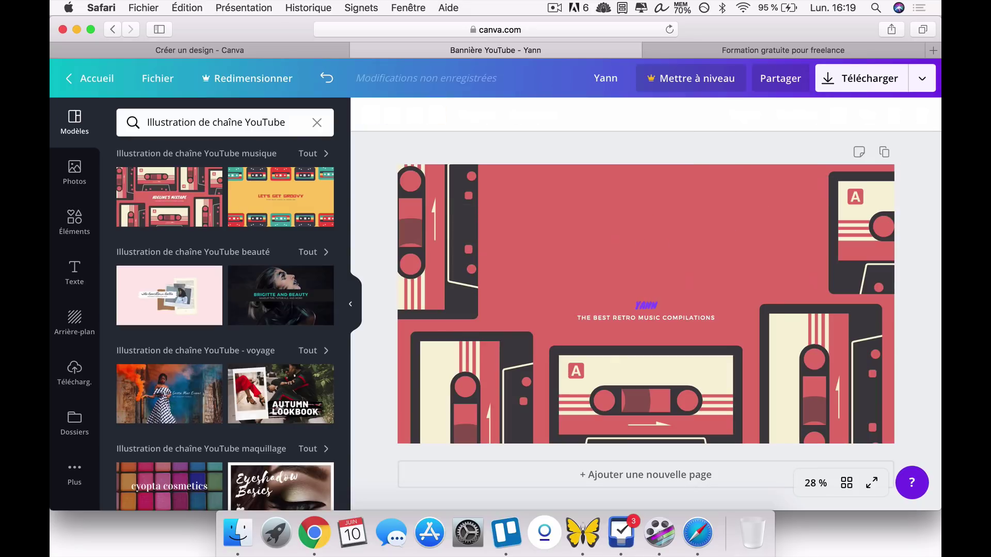
click(831, 203)
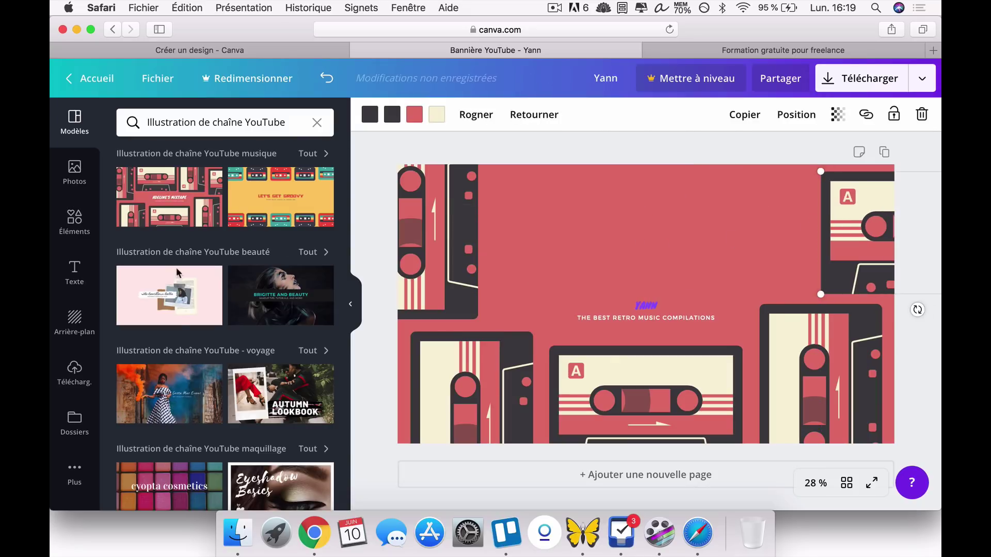
Apply the pink beauty template to the banner and spread out its title, photo, tape and paper pieces.
click(173, 300)
click(669, 264)
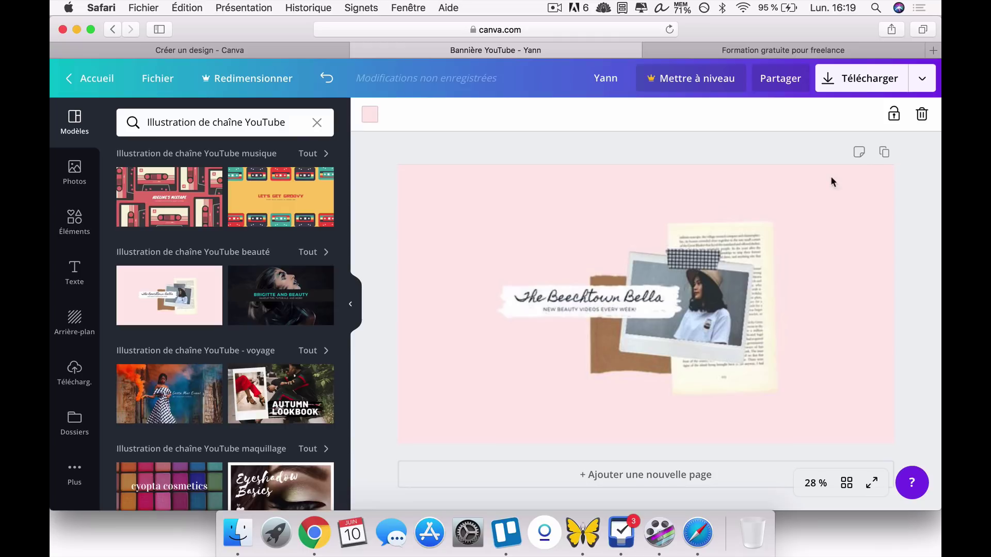
click(639, 299)
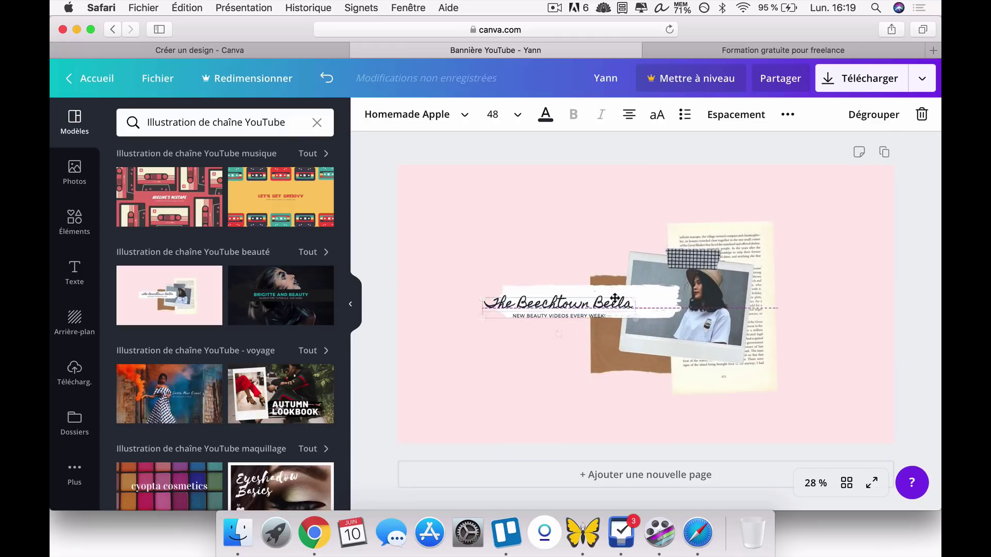
click(818, 261)
drag(693, 259, 681, 413)
drag(814, 182, 811, 183)
drag(697, 344, 579, 398)
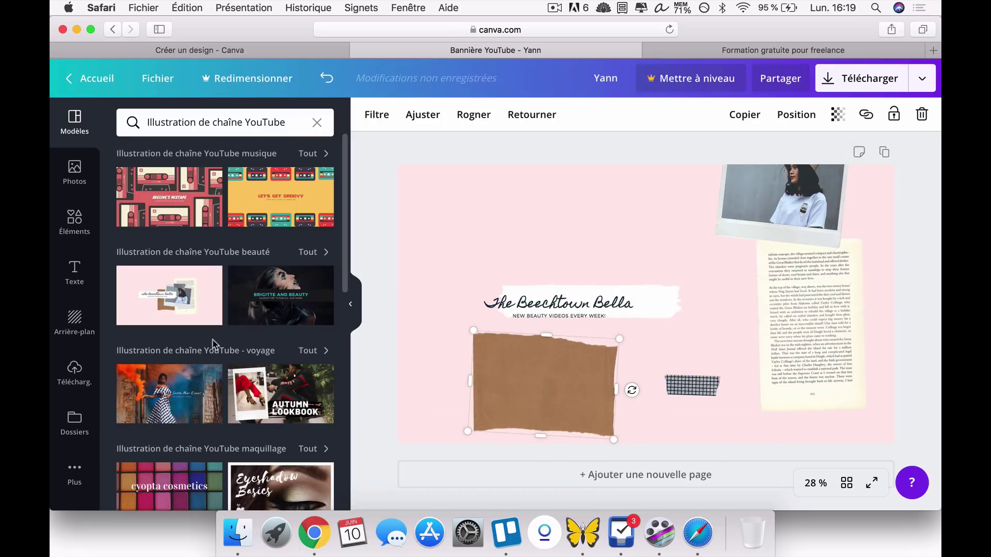
Apply the free travel template with the orange smoke photo and delete its content to empty the page.
click(162, 397)
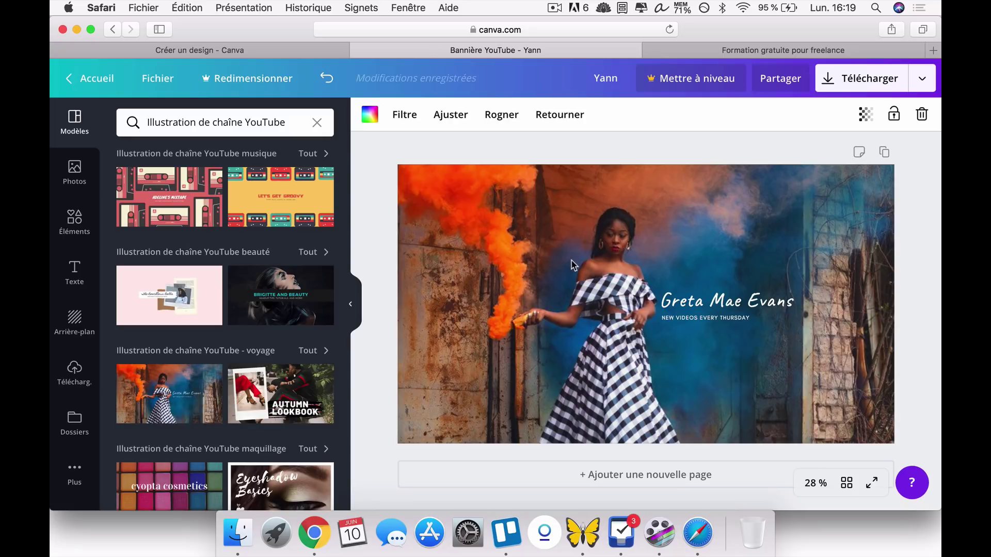
key(Delete)
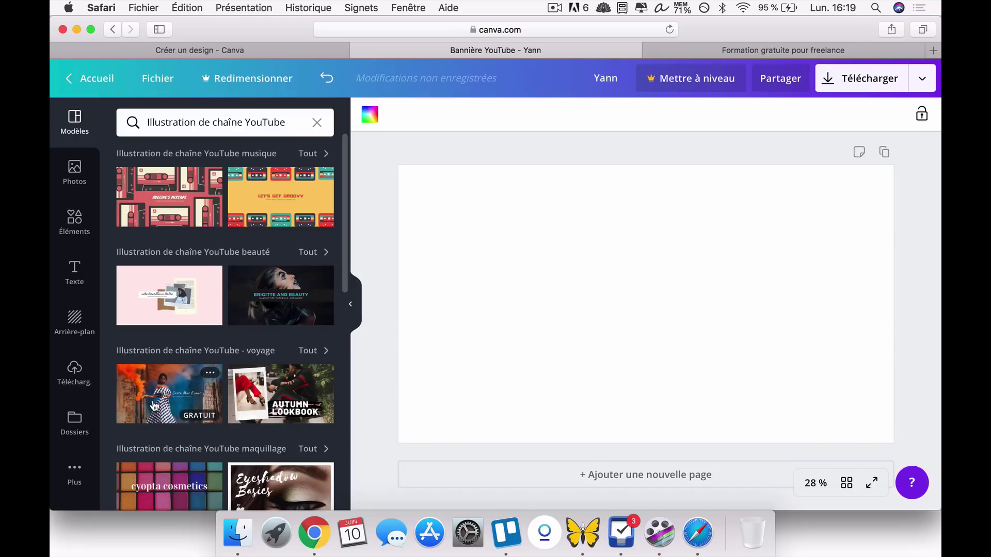
click(169, 393)
key(Delete)
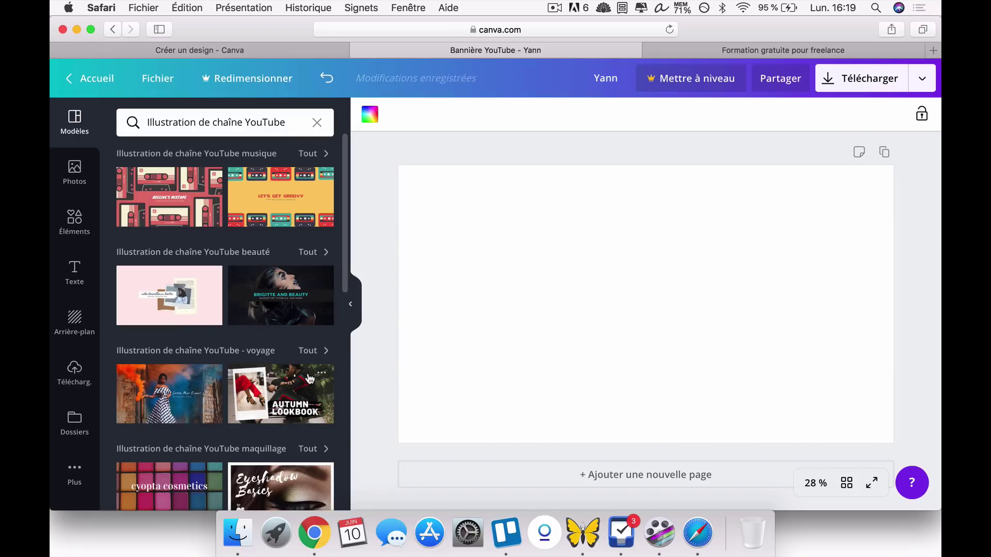
Apply the Autumn Lookbook travel template and delete its background photo and title.
click(313, 377)
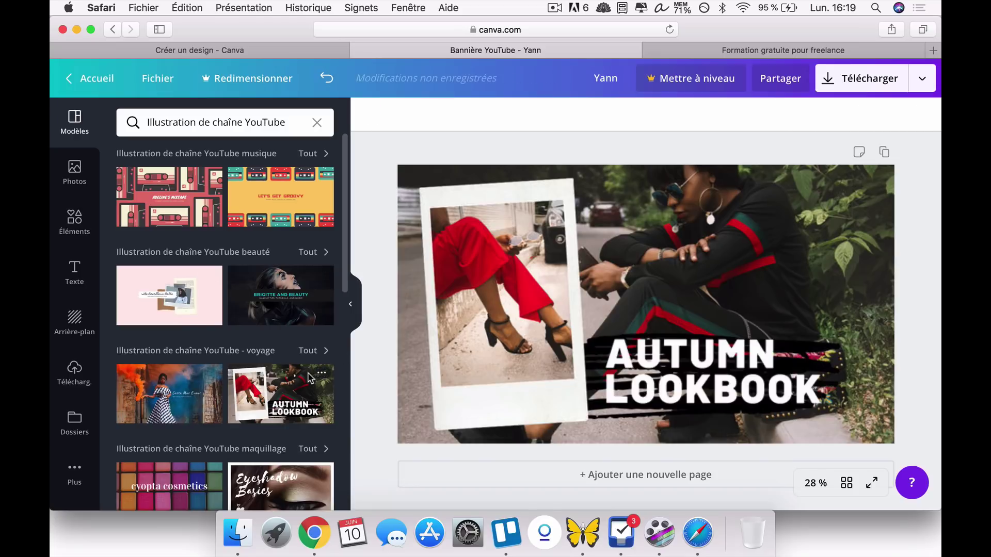
click(681, 242)
key(Delete)
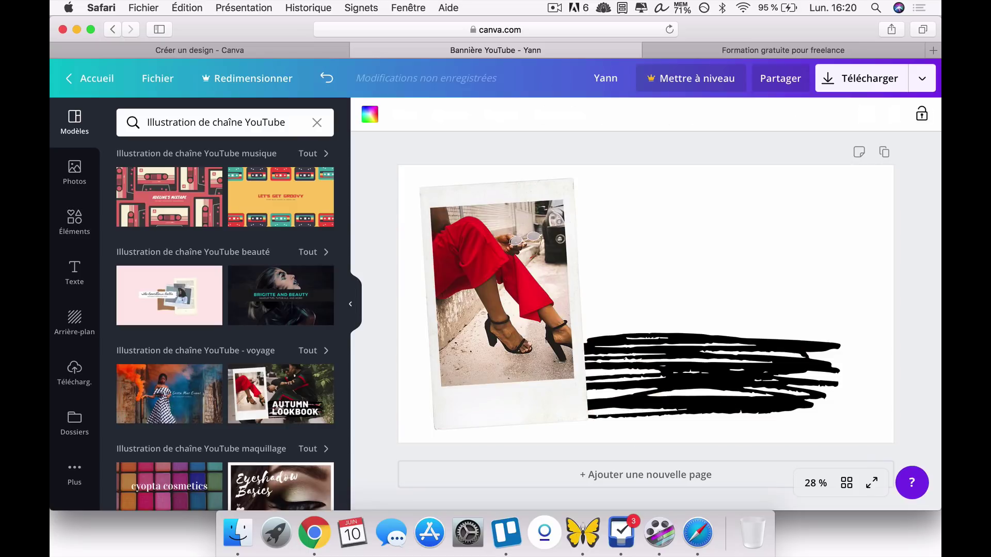
Delete the photo inside the polaroid, and move the empty polaroid frame over the brush strokes before deleting it.
click(527, 229)
key(Delete)
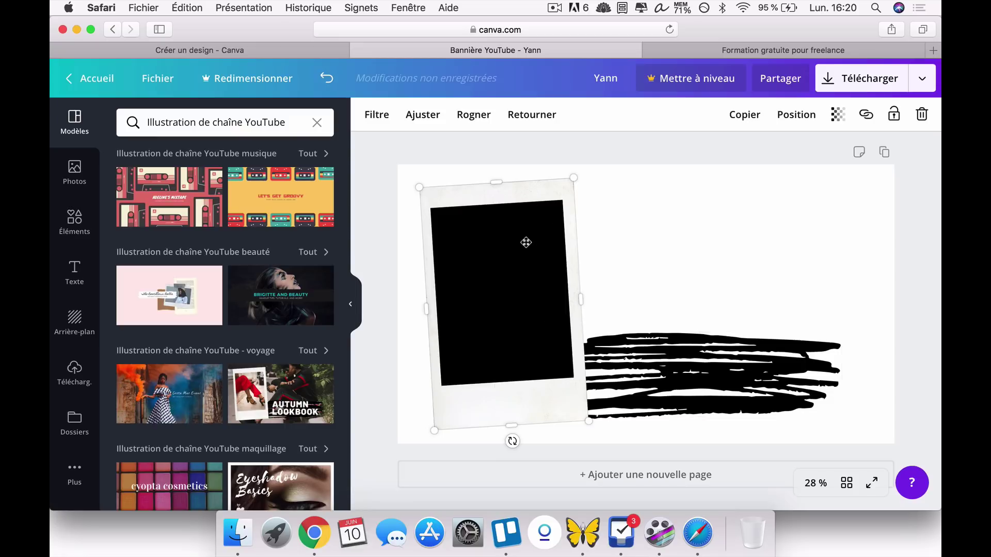
mouse_move(521, 194)
mouse_down()
mouse_move(783, 239)
mouse_move(776, 235)
mouse_up()
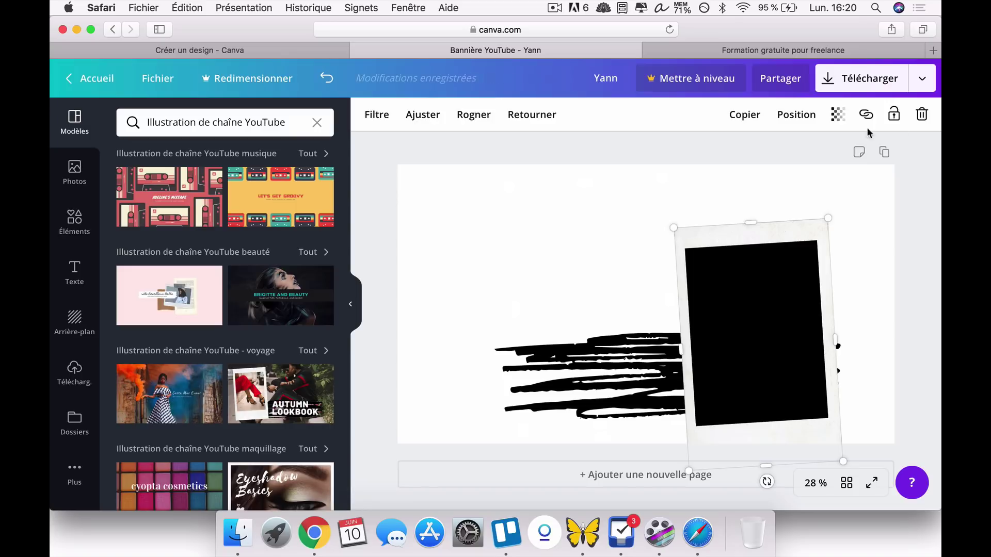
click(922, 115)
Duplicate the black brush-stroke graphic, place the copy above the original and delete the copy.
click(722, 376)
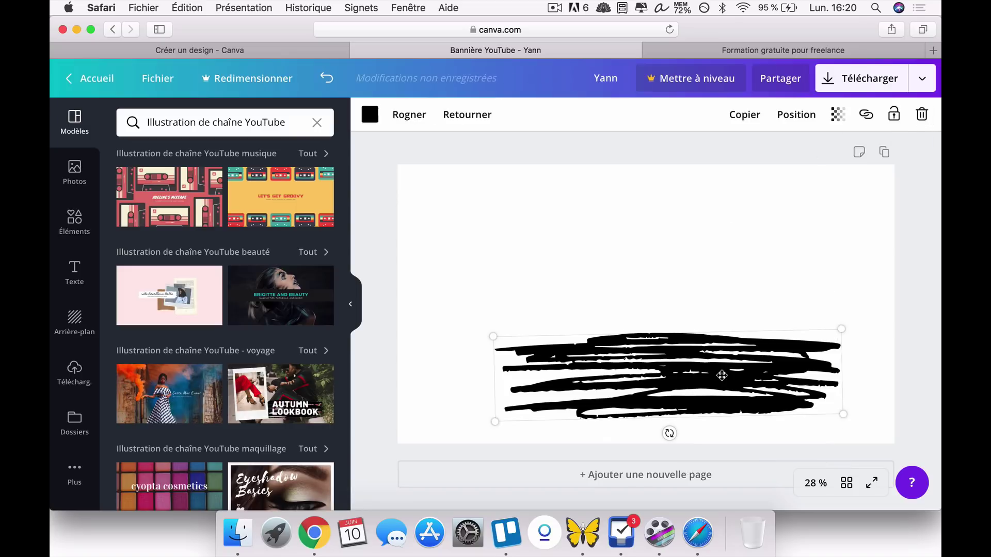
click(741, 116)
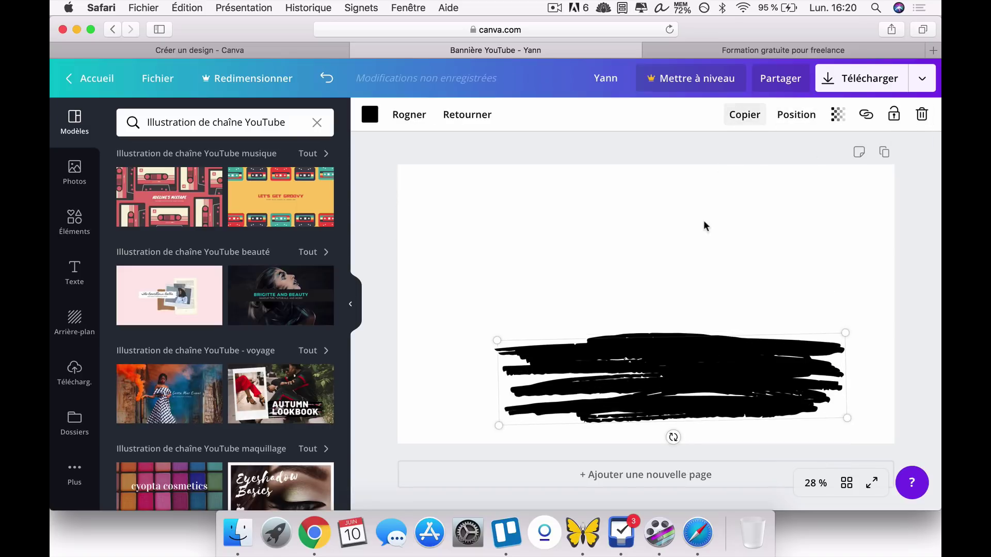
drag(669, 361, 667, 251)
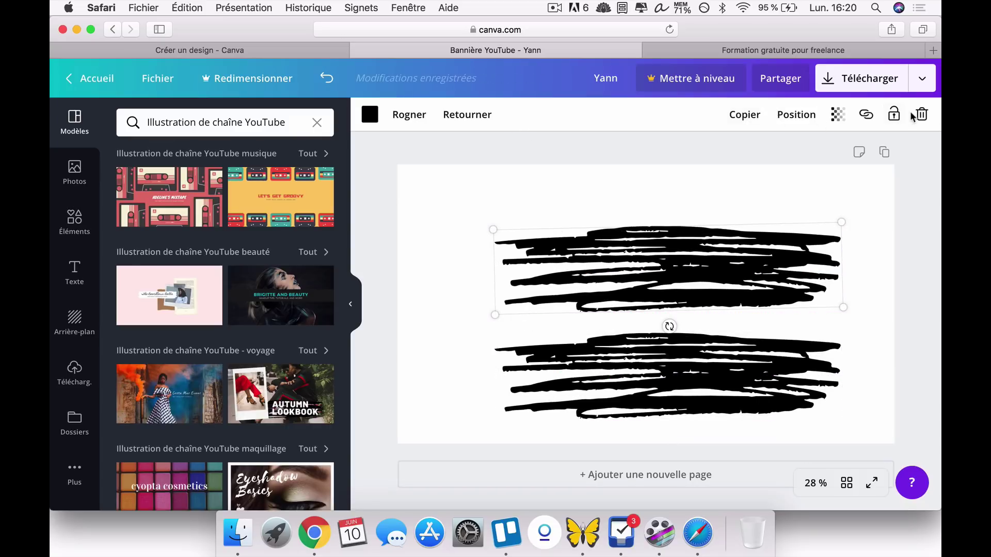
click(922, 115)
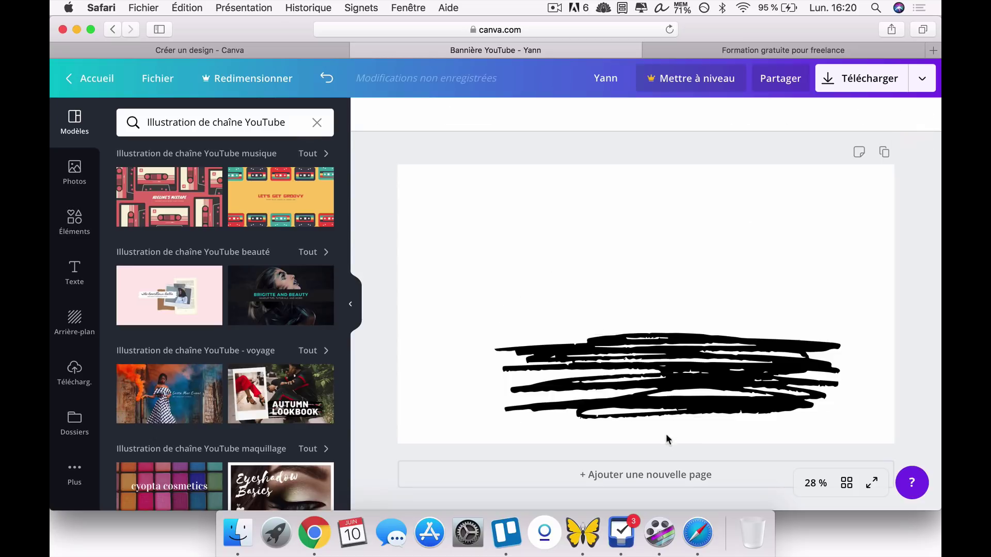
Lock and unlock the black brush-stroke graphic, and move it up towards the middle of the page.
click(694, 397)
click(893, 114)
click(715, 374)
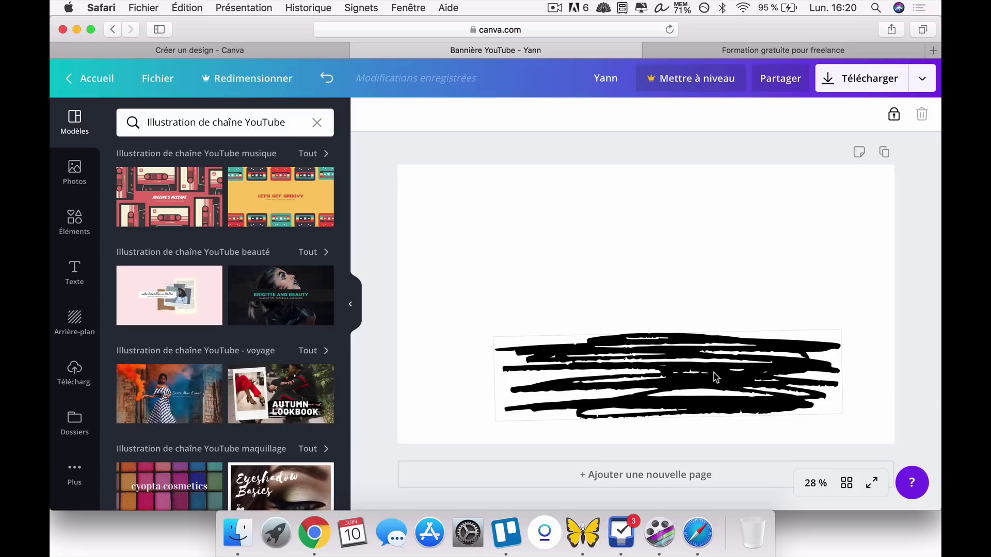
click(896, 117)
mouse_move(660, 380)
mouse_down()
mouse_move(636, 321)
mouse_move(612, 303)
mouse_up()
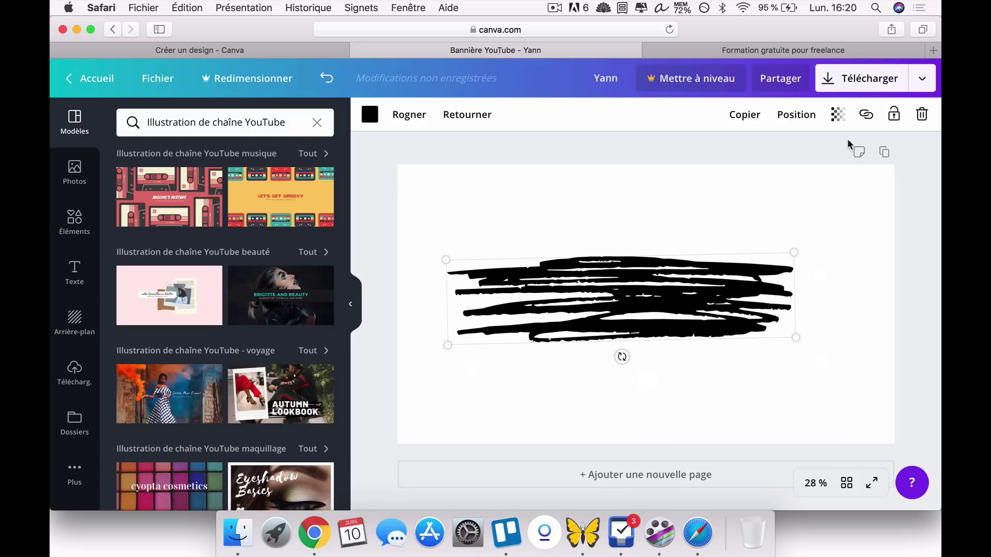
Try out the transparency setting on the black brush-stroke graphic.
click(838, 120)
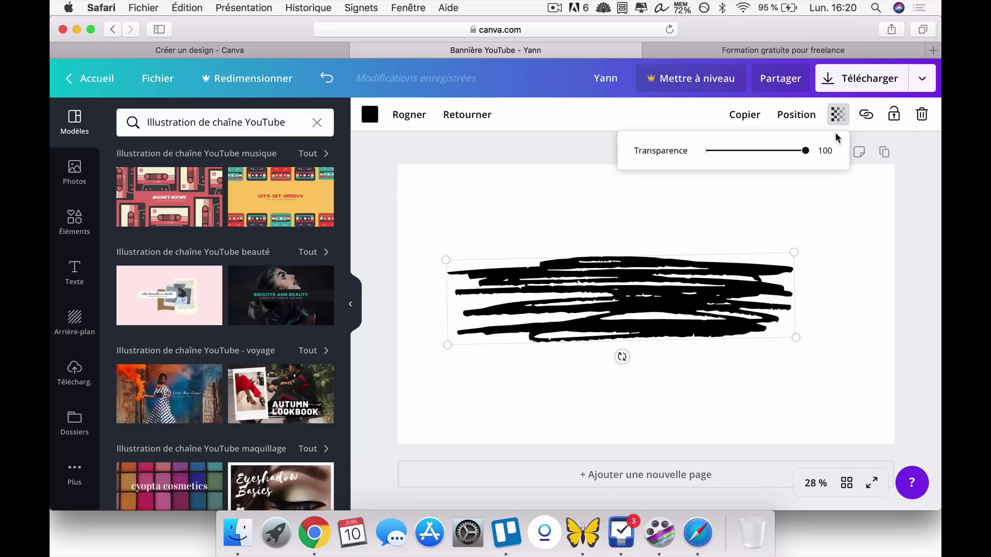
mouse_move(804, 150)
mouse_down()
mouse_move(744, 155)
mouse_move(841, 146)
mouse_move(657, 171)
mouse_move(860, 177)
mouse_up()
click(915, 241)
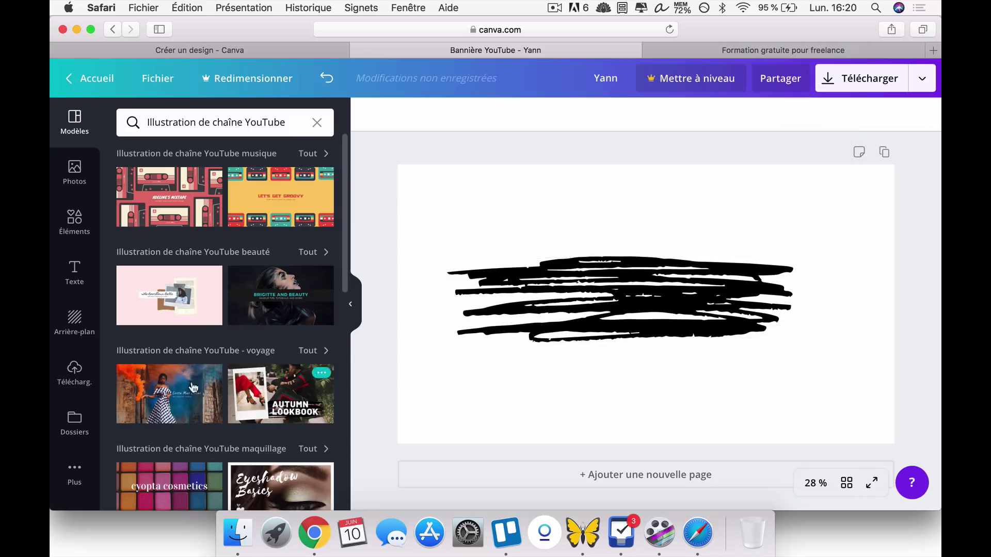
Delete the black brush-stroke graphic and insert the free trending photo of a hiker on a mountainside.
scroll(194, 388, down, 3)
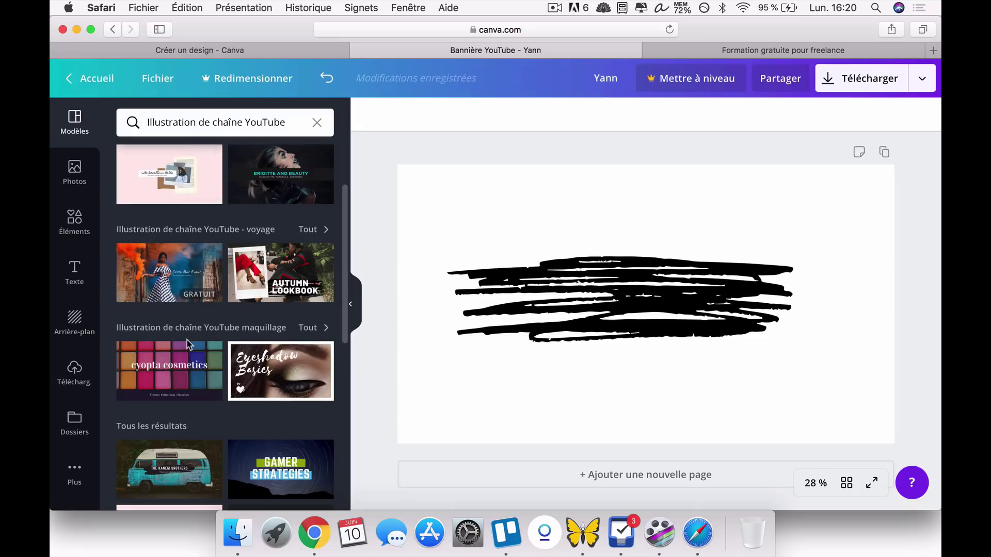
scroll(188, 343, down, 3)
scroll(209, 280, down, 5)
scroll(209, 280, down, 2)
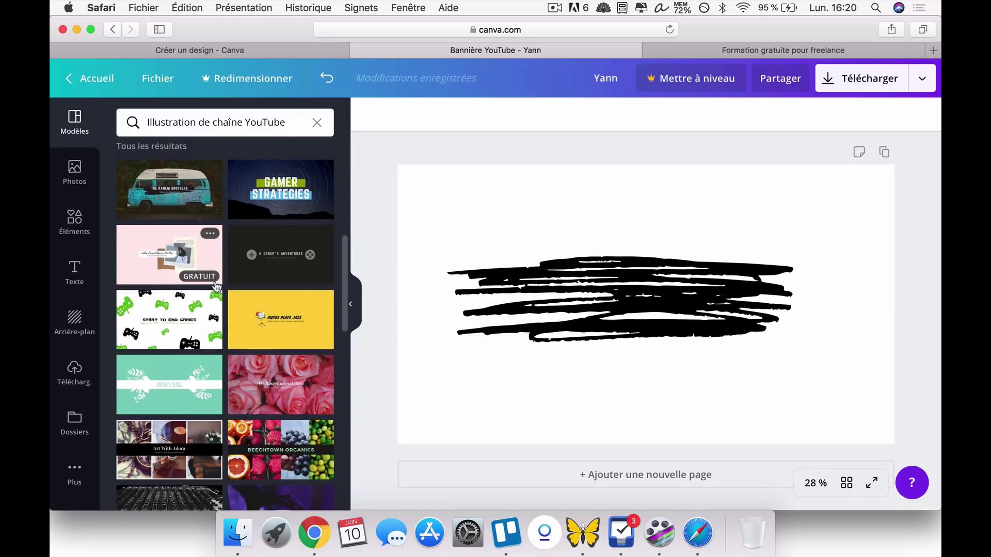
click(63, 176)
click(506, 282)
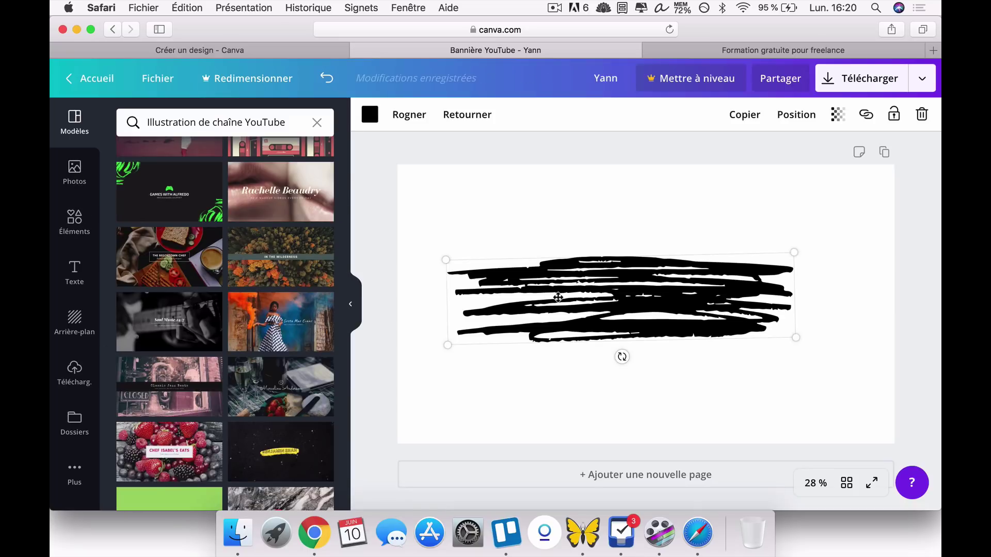
key(Delete)
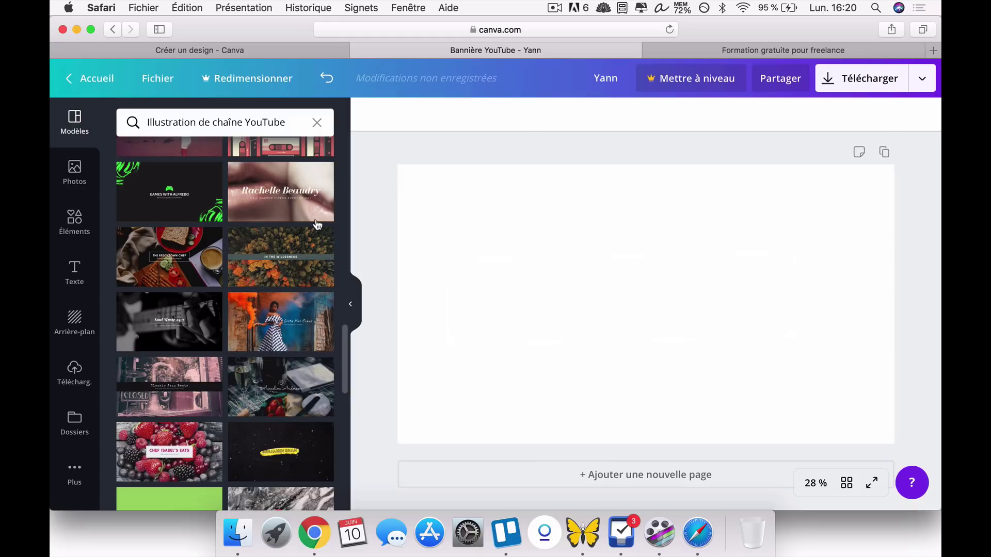
click(74, 170)
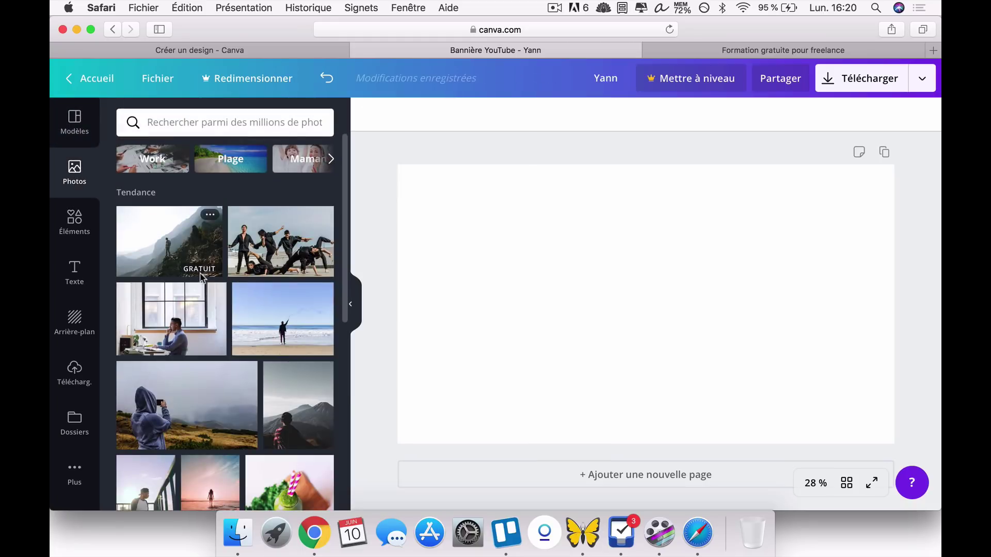
click(173, 243)
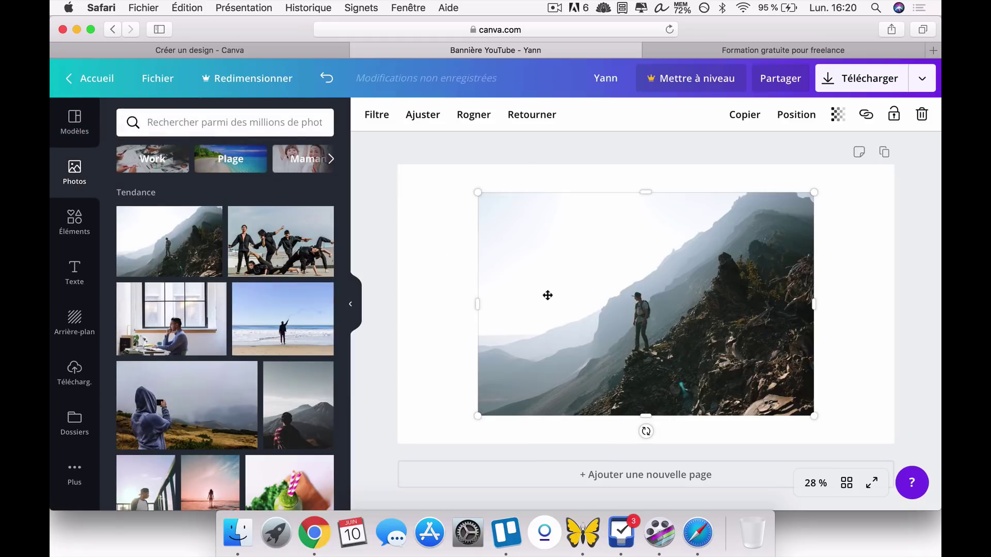
Apply the black starry banner template with the yellow brush stroke and view the purchase options for removing its background's watermark.
click(74, 123)
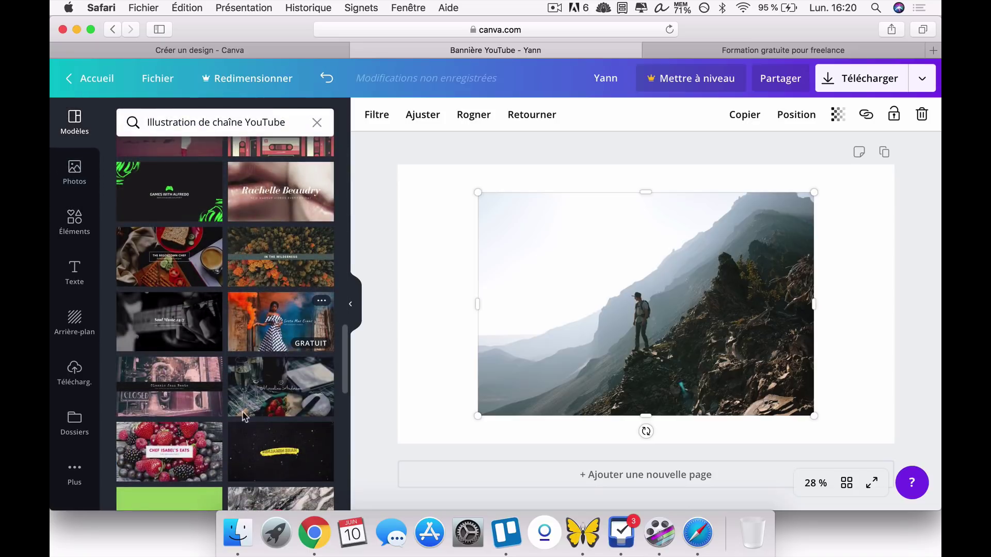
click(292, 450)
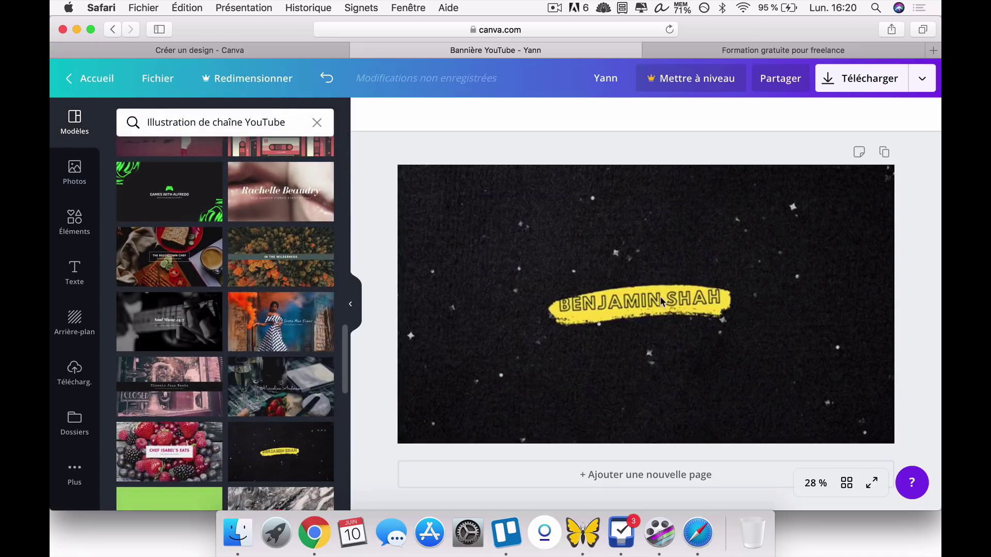
click(625, 303)
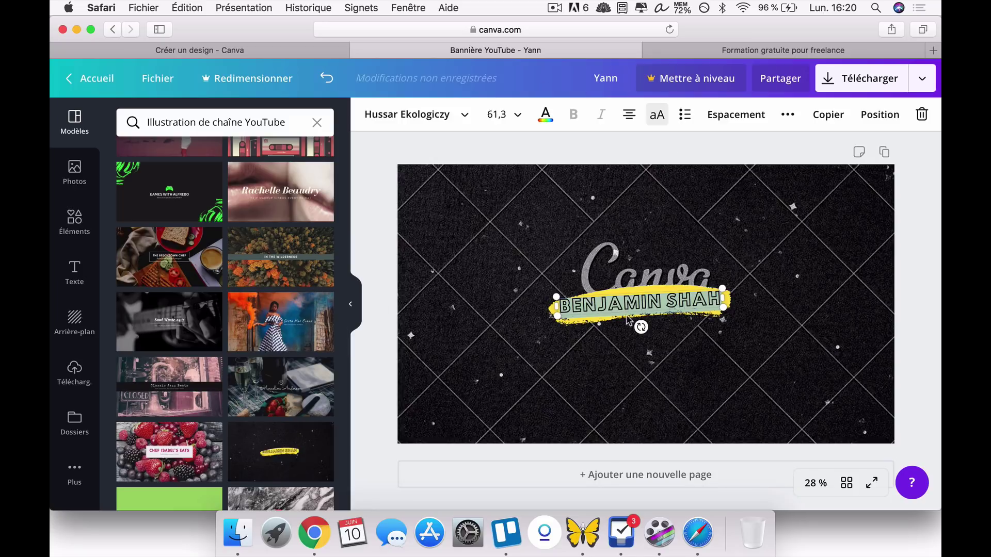
click(518, 279)
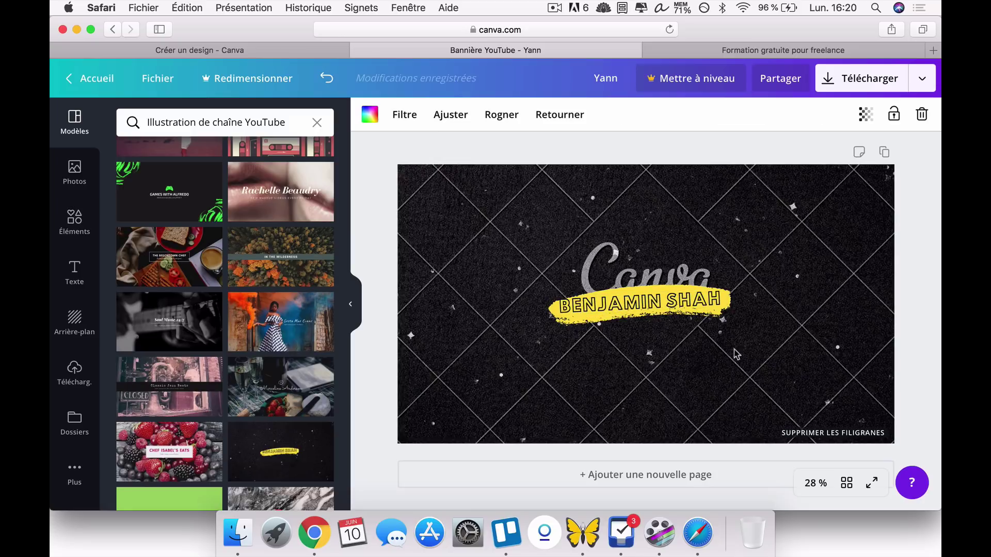
click(847, 438)
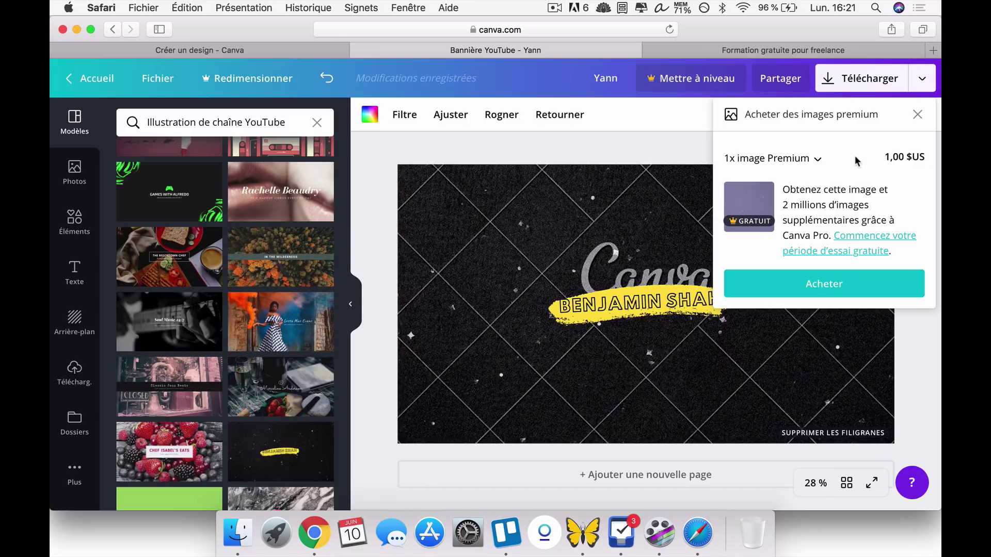
click(917, 116)
Replace the design with the lime-green gaming banner template featuring the handheld console icon.
scroll(281, 425, down, 3)
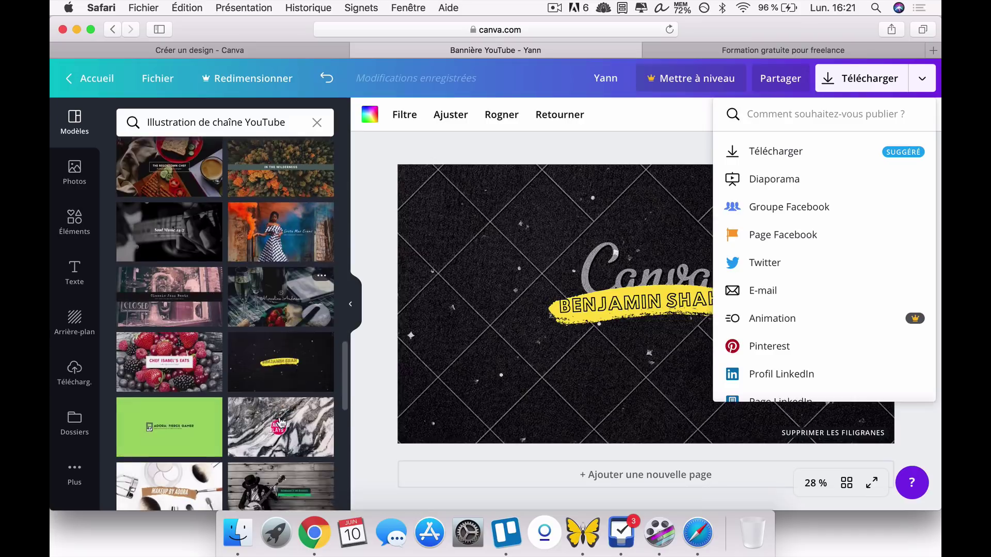
scroll(281, 424, down, 1)
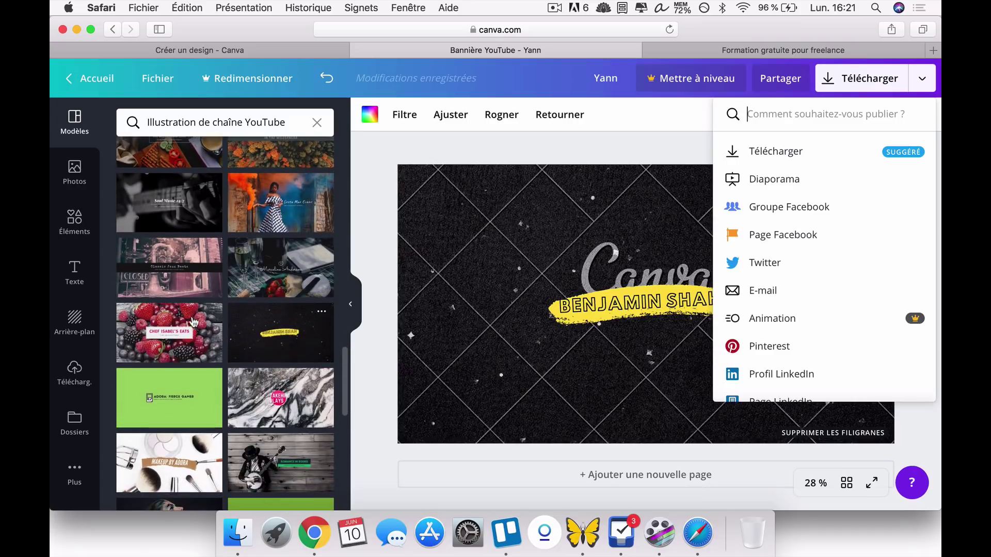
click(218, 407)
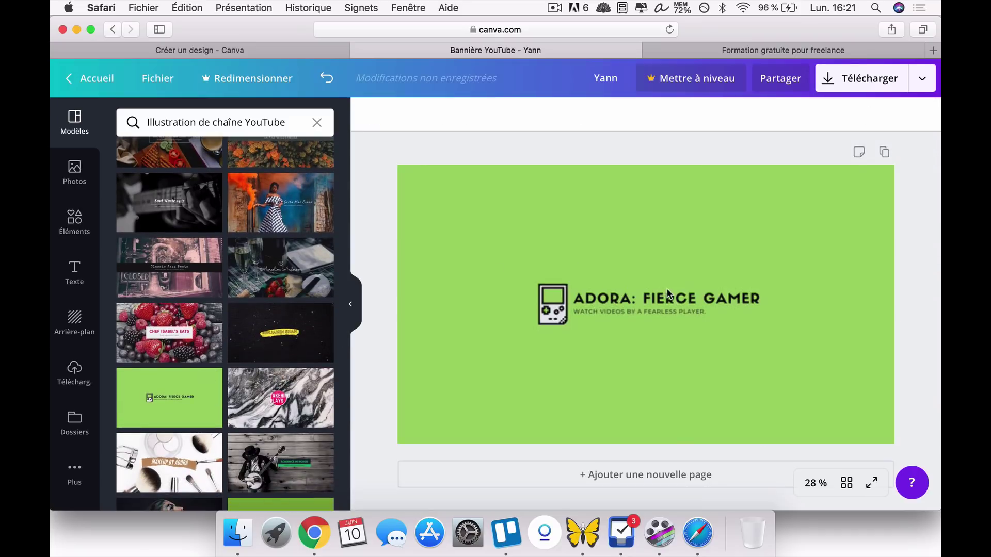
click(747, 244)
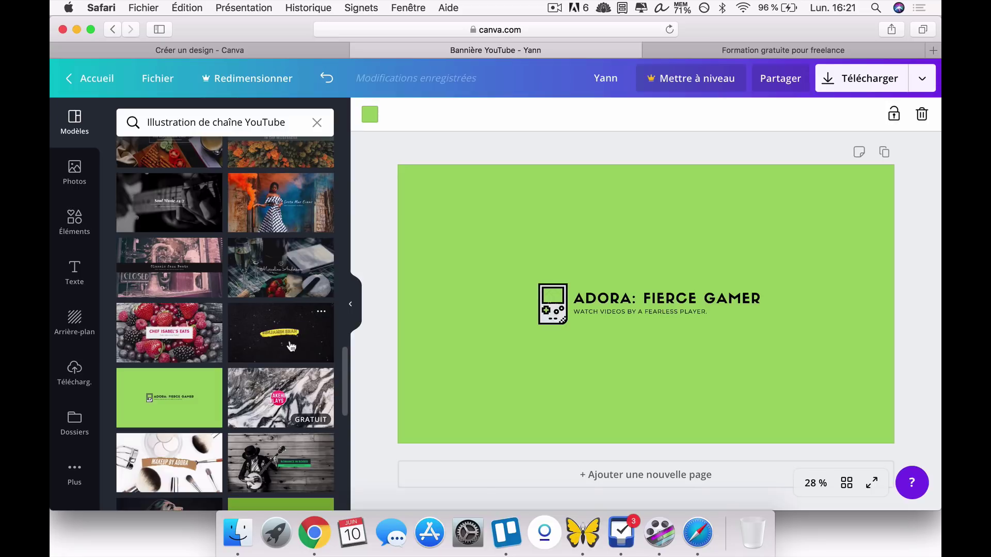
Apply the banner template with makeup brushes on white and clear its title text.
scroll(291, 382, down, 3)
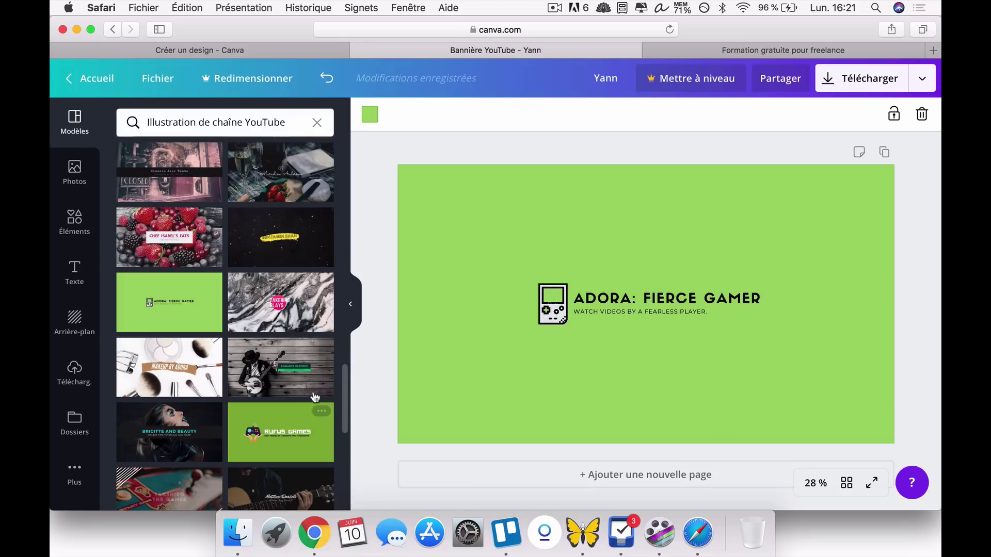
click(153, 377)
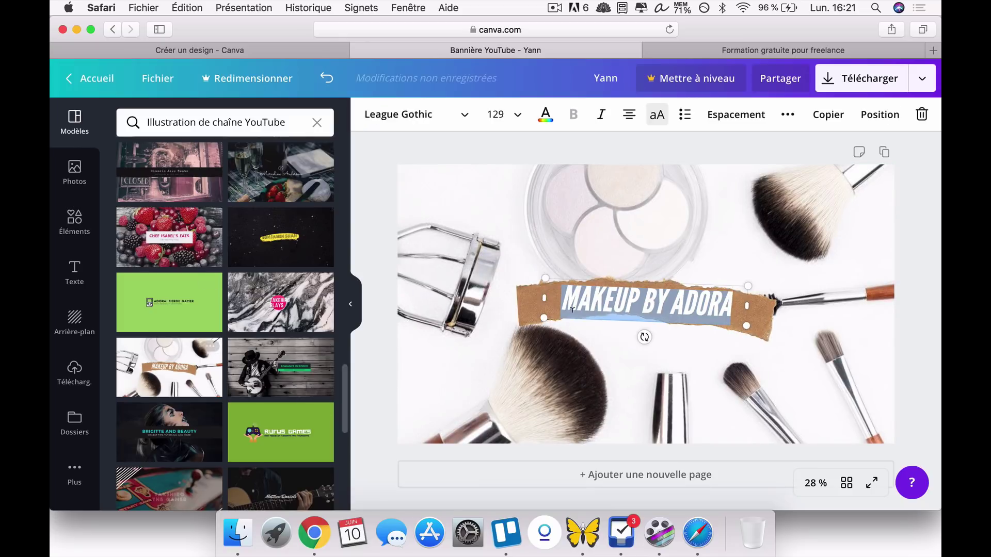
key(BackSpace)
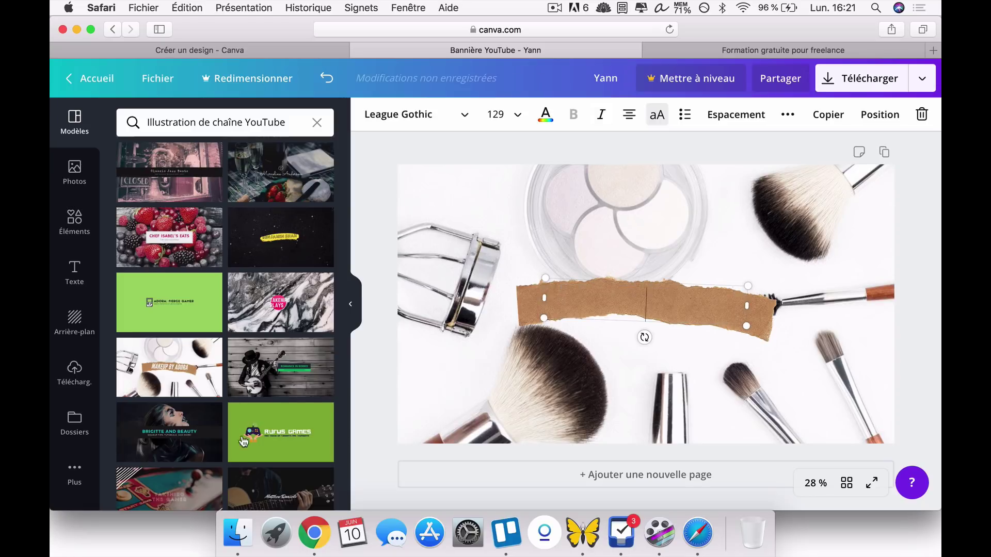
scroll(169, 377, down, 2)
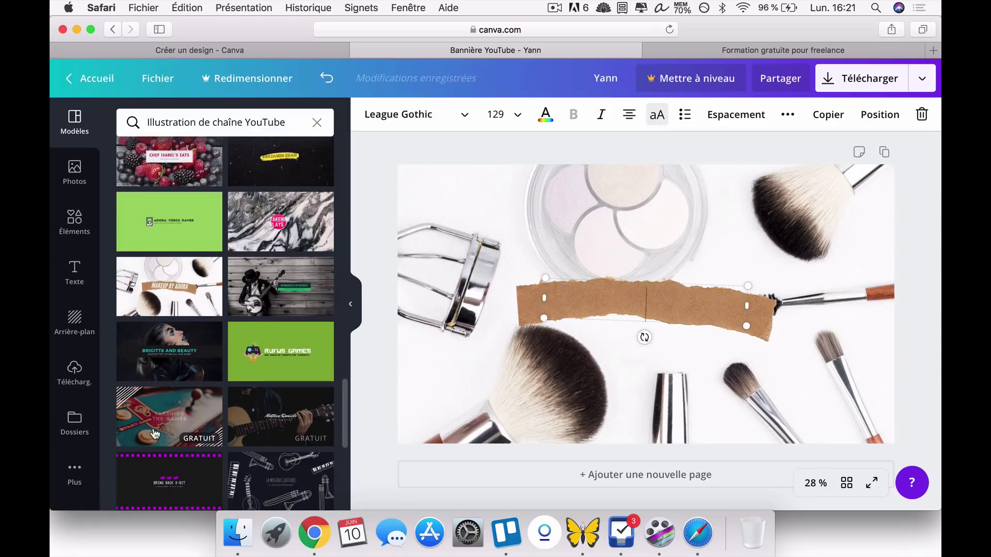
click(548, 236)
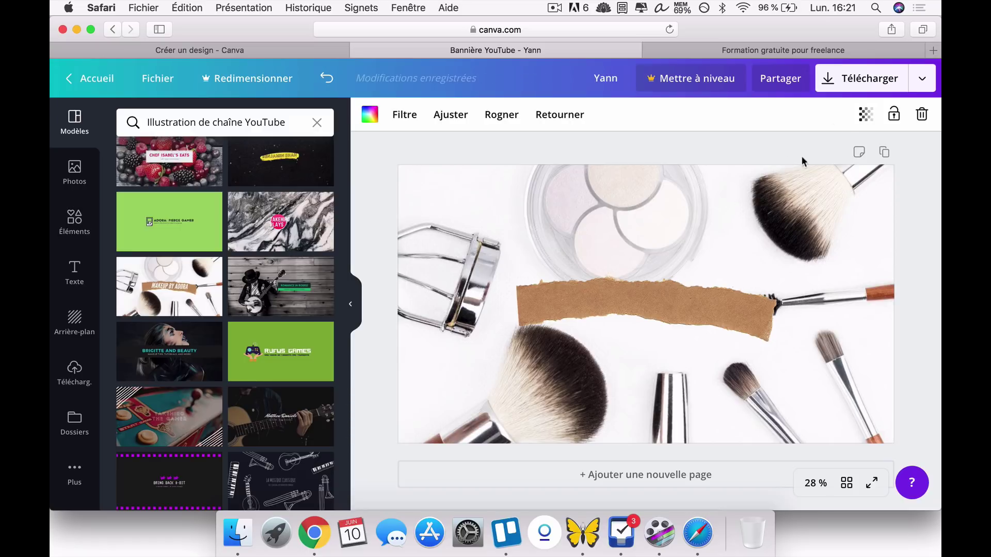
Delete the makeup photo background and the brown torn-paper strip from the page.
click(922, 114)
click(641, 330)
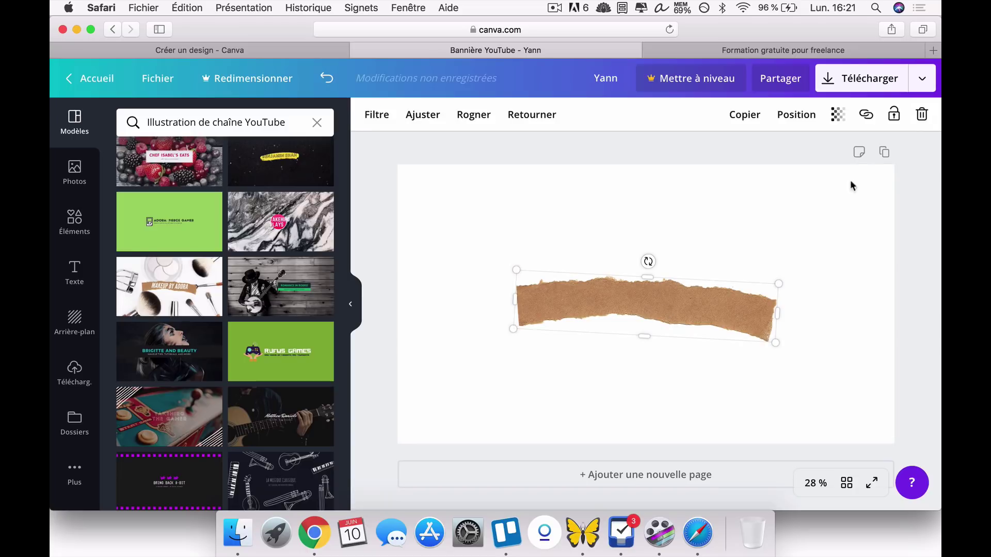
click(922, 114)
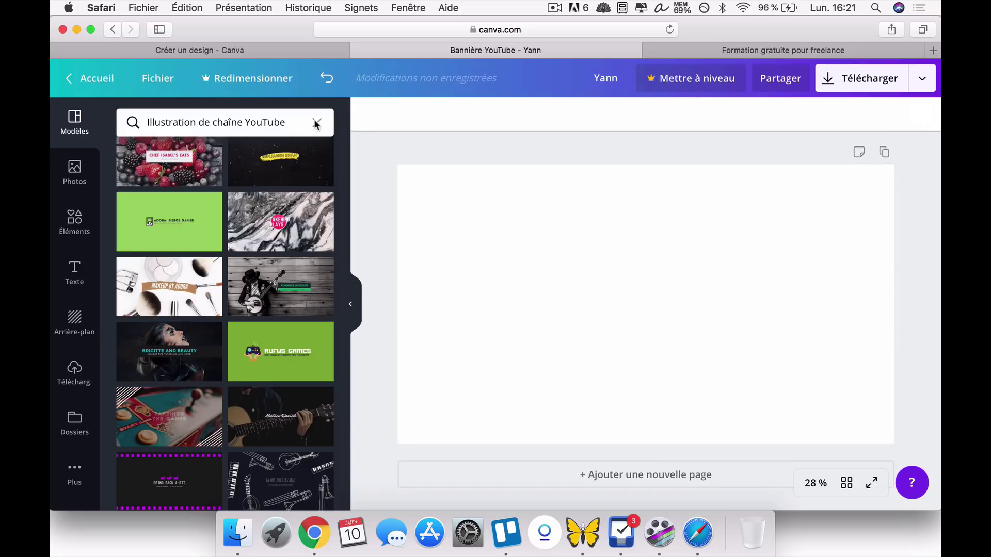
Insert the free trending photo of a man on the beach and enlarge it to cover the whole page.
click(80, 181)
scroll(262, 340, down, 2)
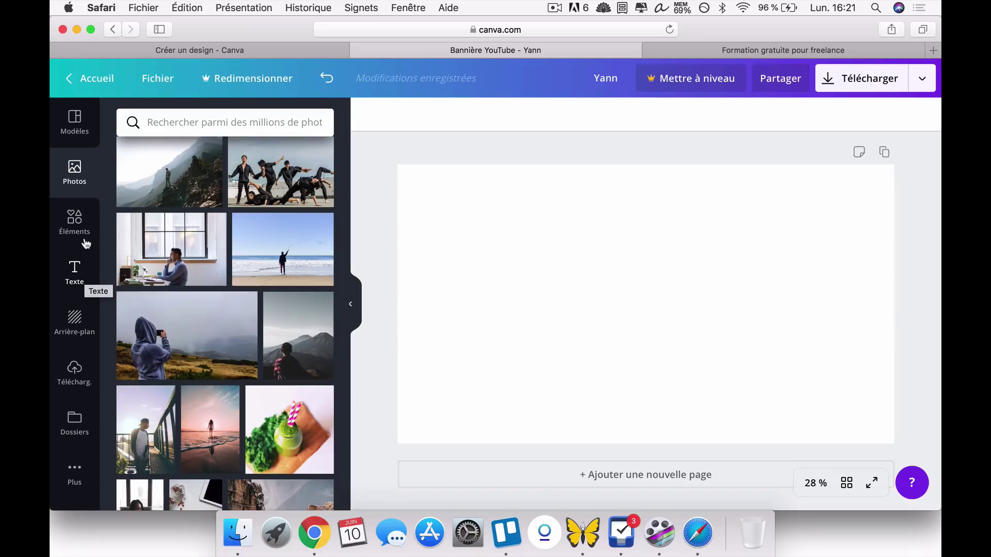
click(272, 252)
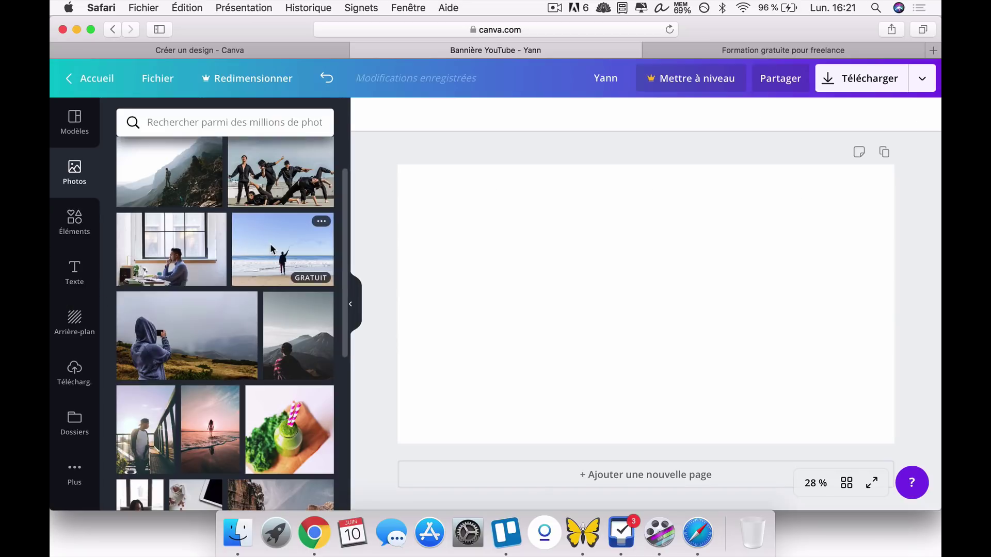
drag(627, 280, 597, 280)
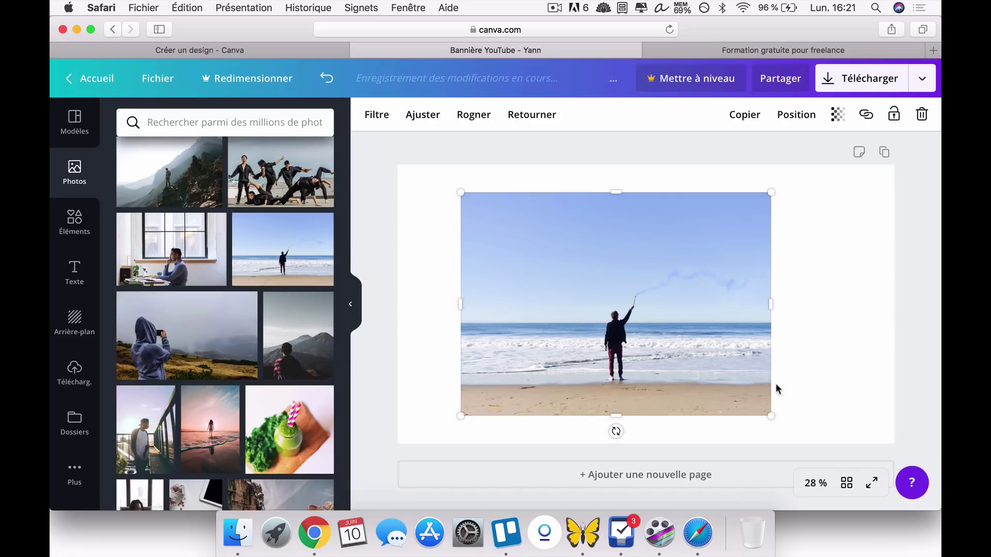
drag(777, 420, 921, 516)
drag(774, 381, 686, 296)
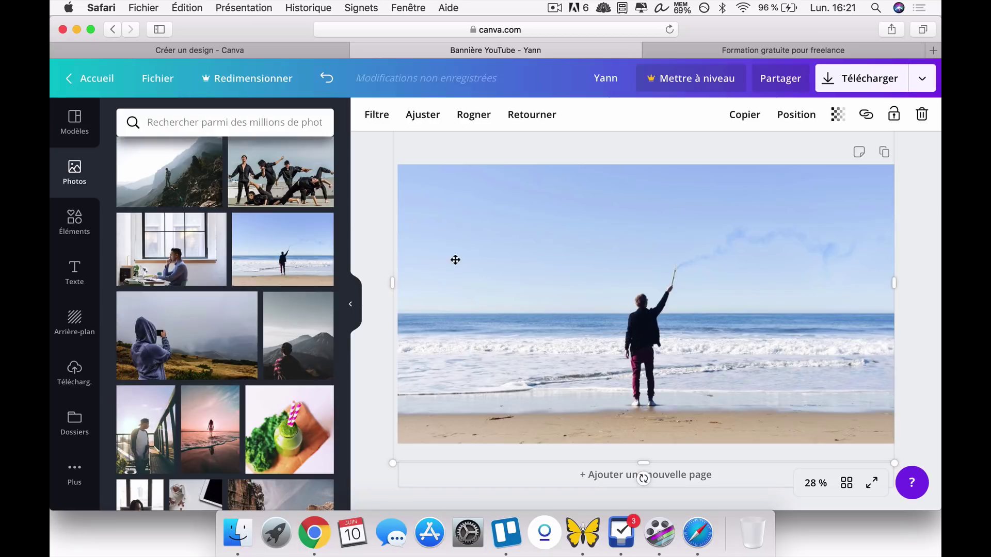
Delete the beach photo from the page.
click(353, 208)
click(571, 306)
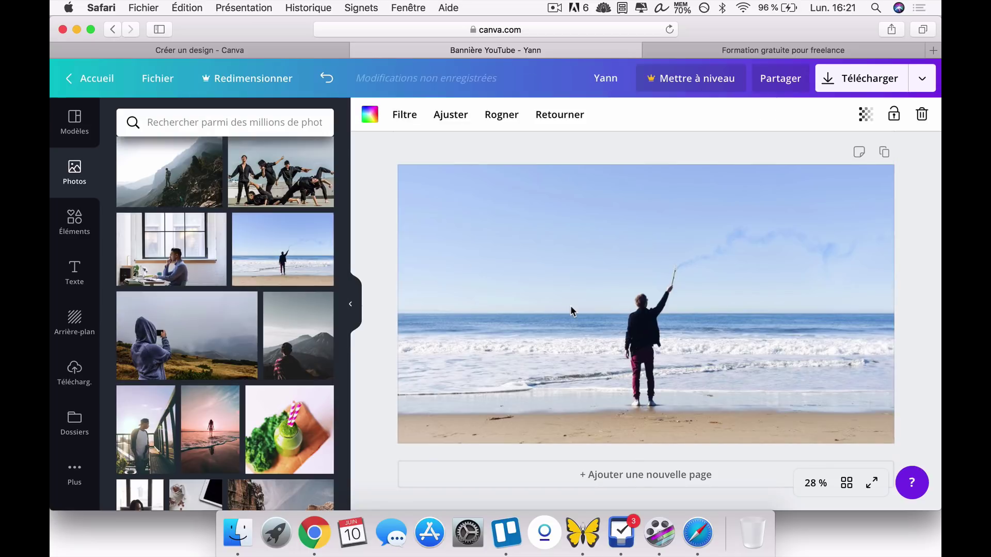
key(Delete)
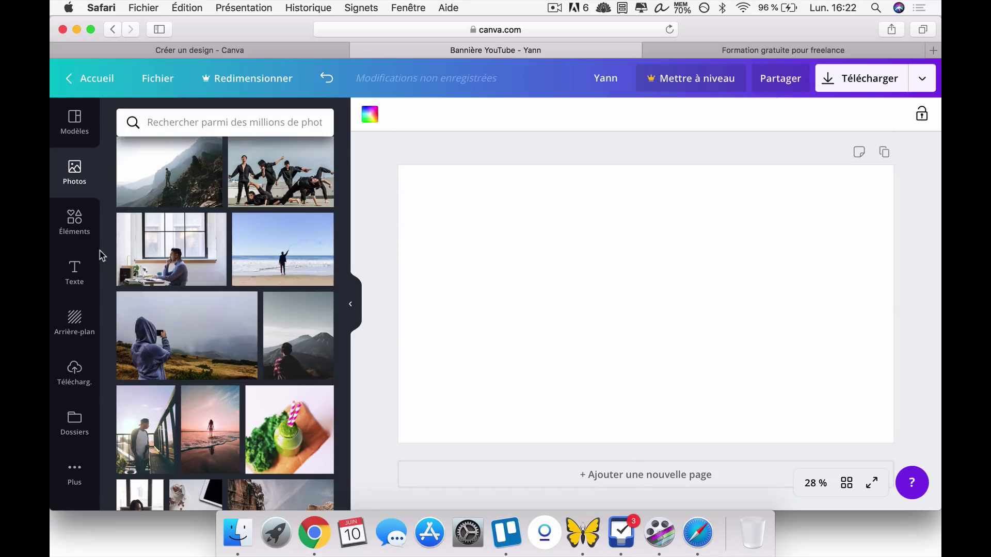
Add the single-cell grid across the page and fill it with the free photo of the man on the beach.
click(82, 241)
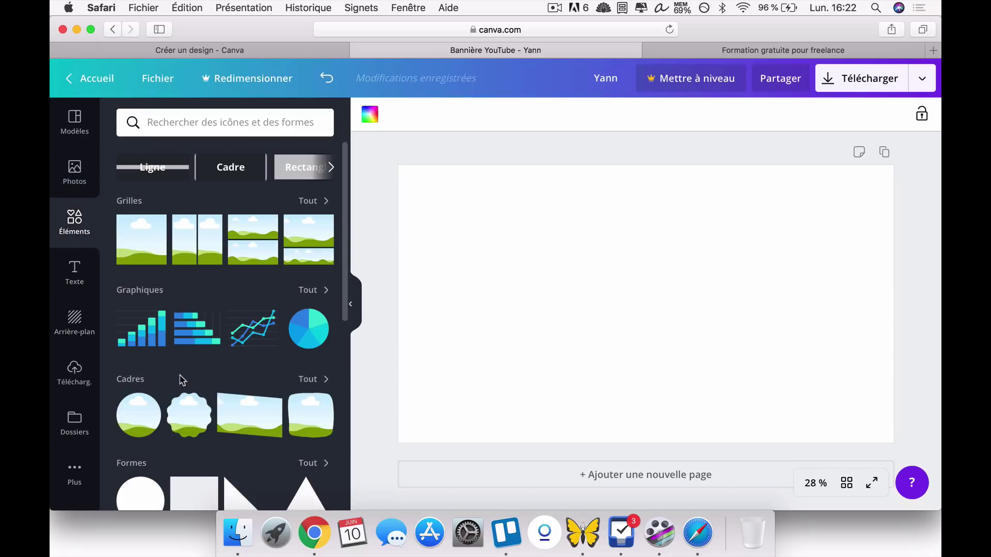
scroll(179, 408, down, 5)
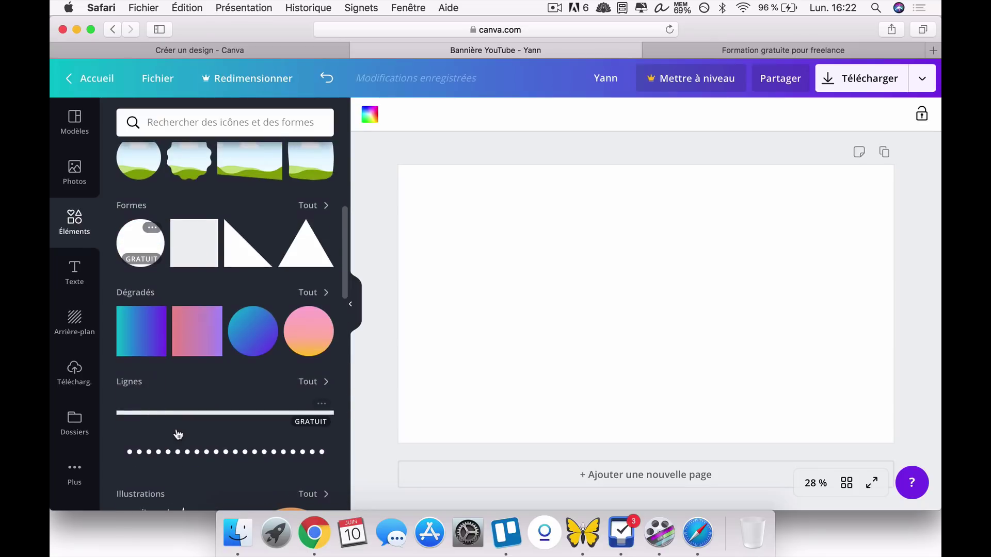
scroll(181, 305, up, 5)
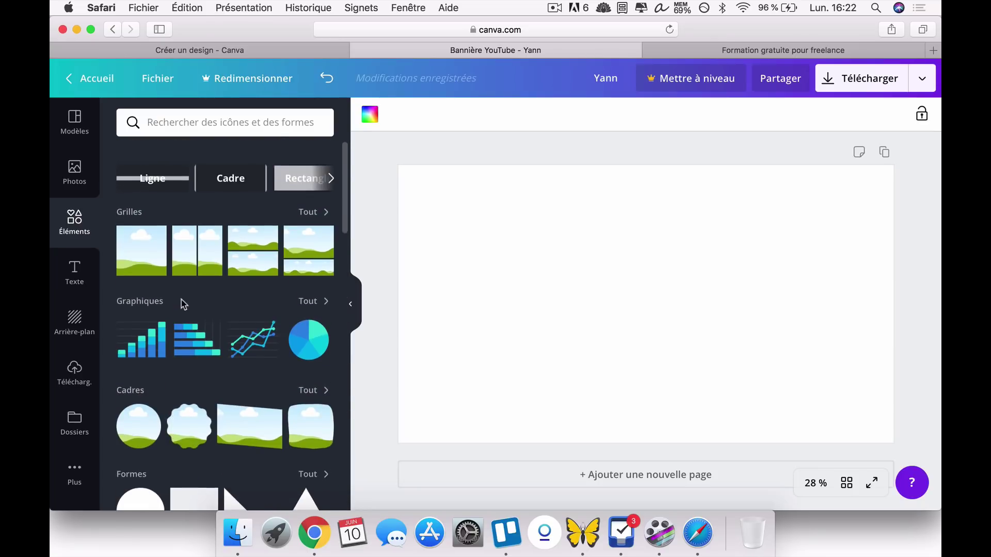
click(141, 248)
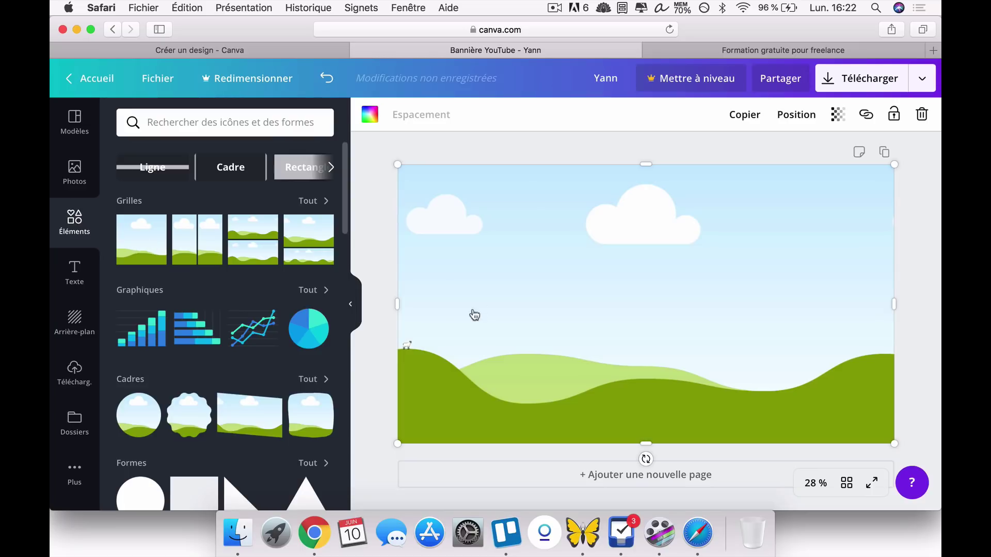
click(366, 207)
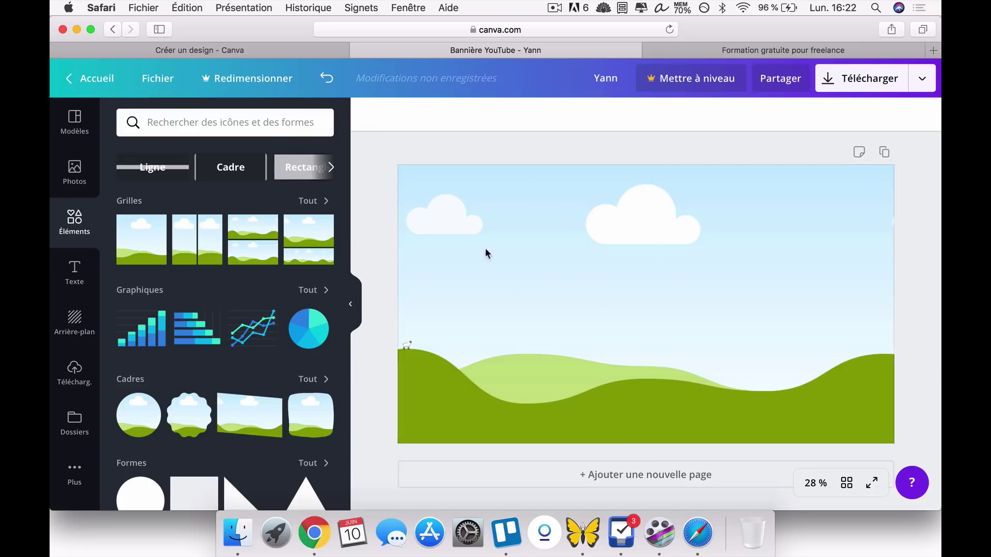
click(78, 173)
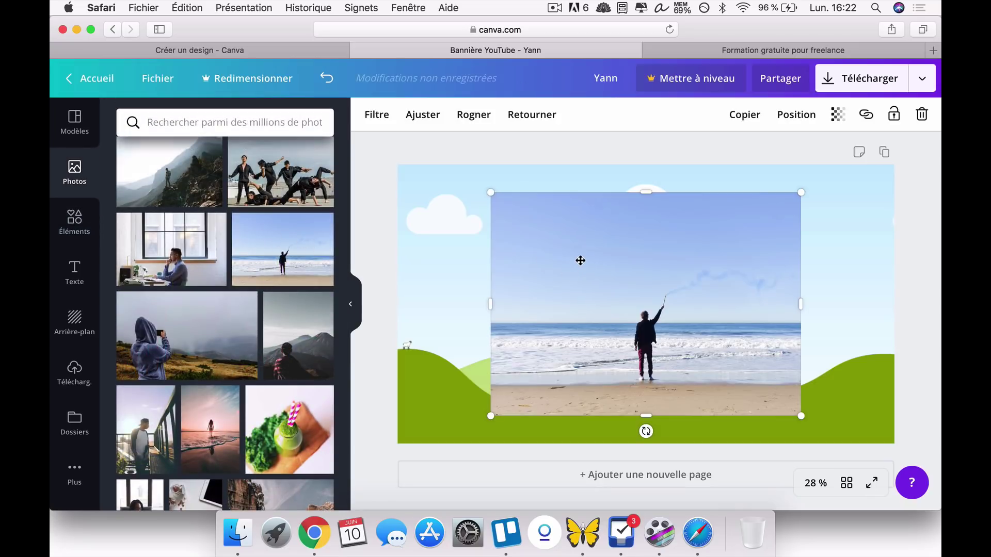
drag(581, 261, 573, 258)
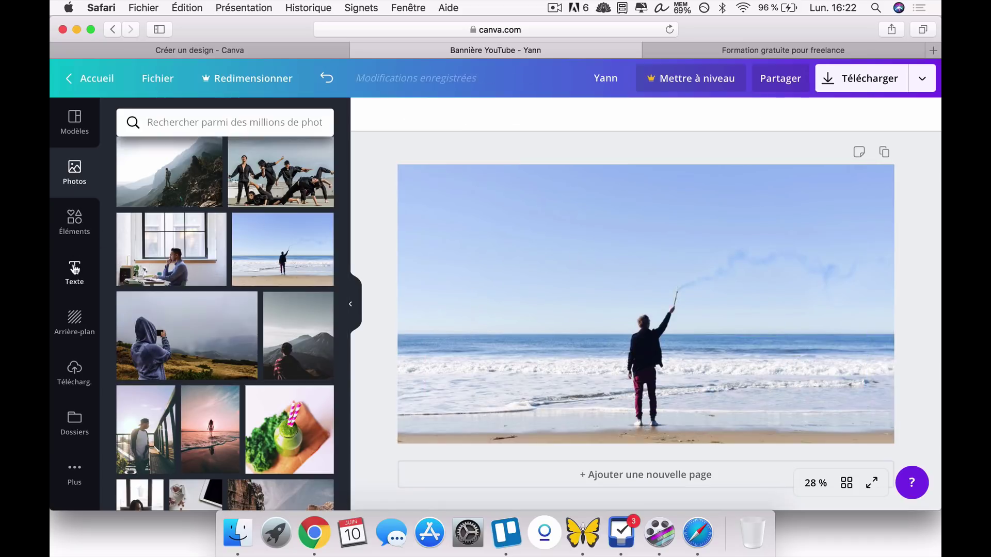
View the position options for the beach photo and insert the "Conception graphique" text combination on the banner.
click(74, 272)
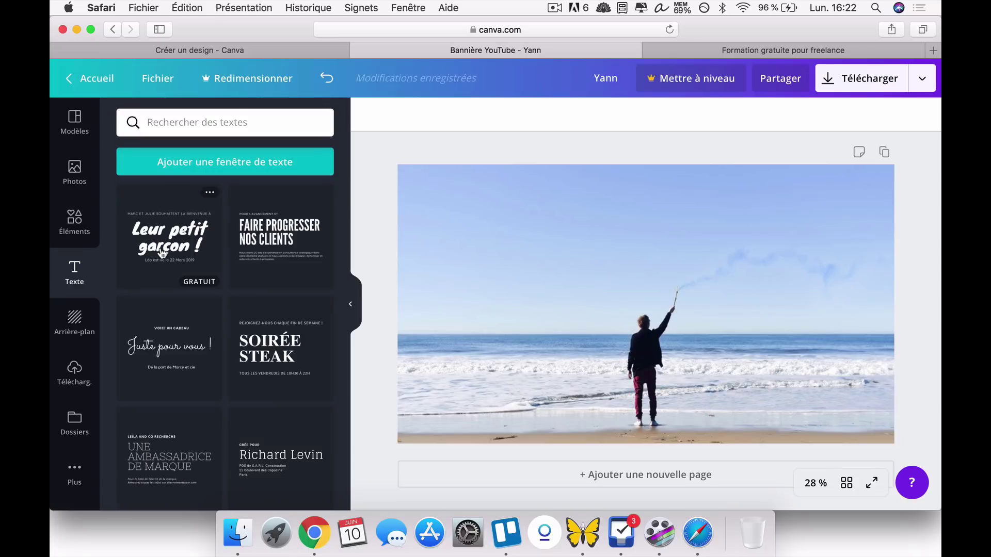
scroll(213, 280, down, 10)
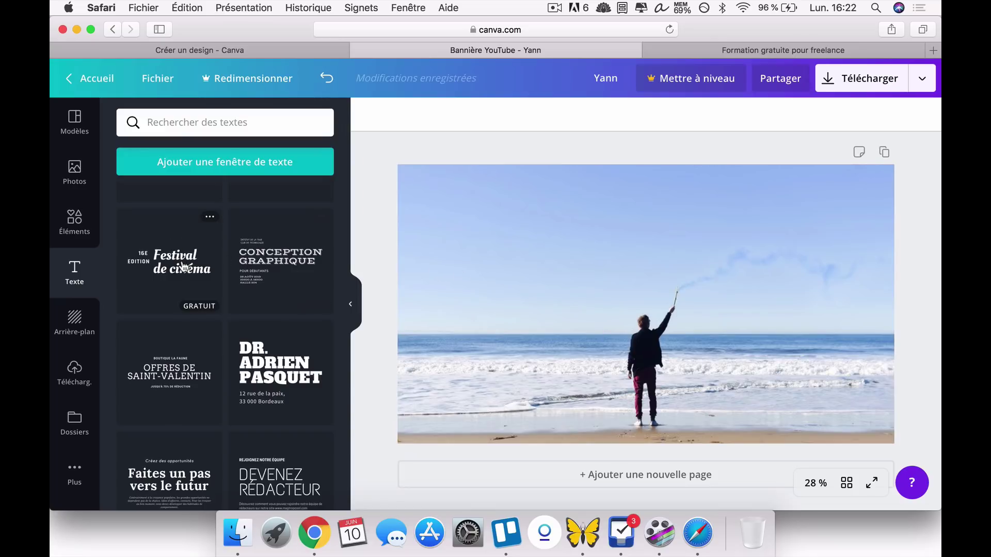
click(574, 250)
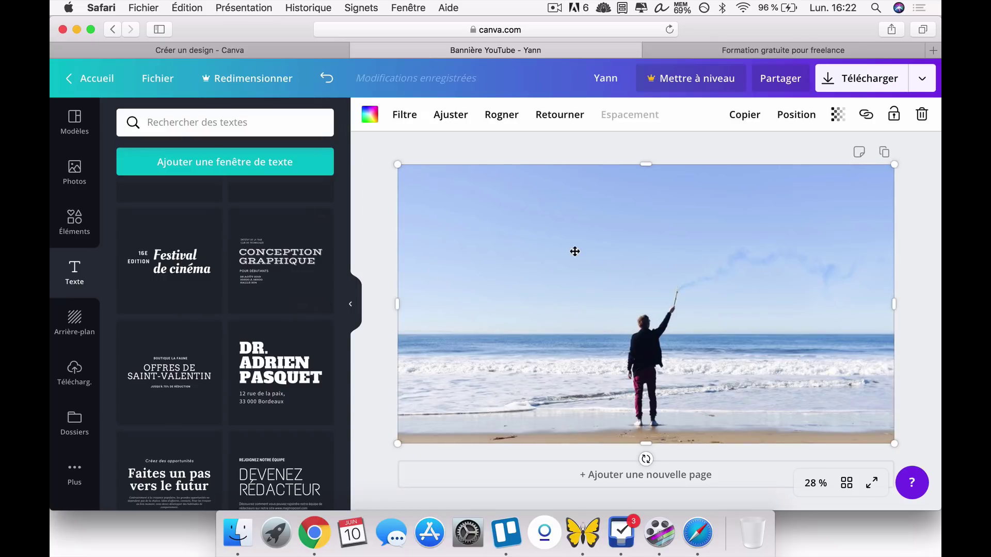
click(795, 116)
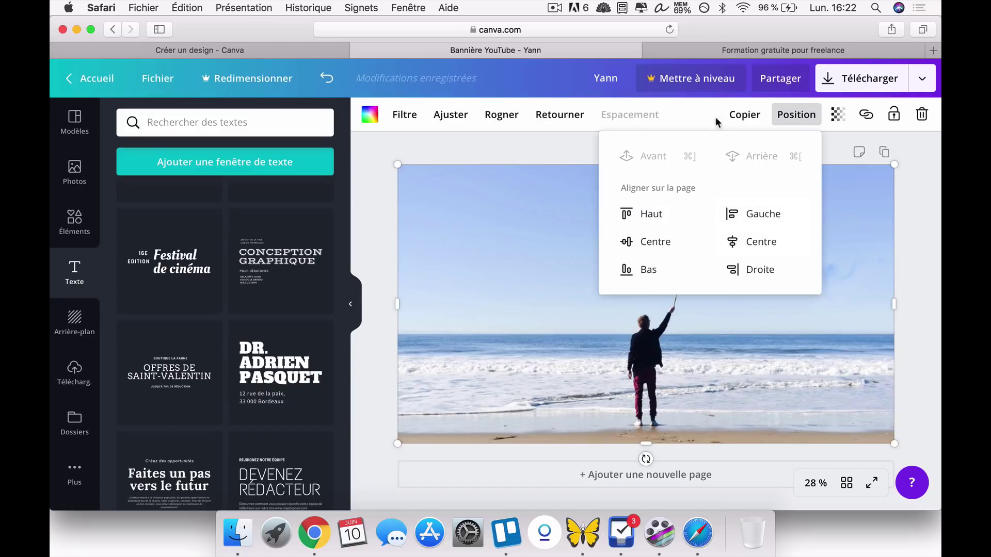
click(918, 196)
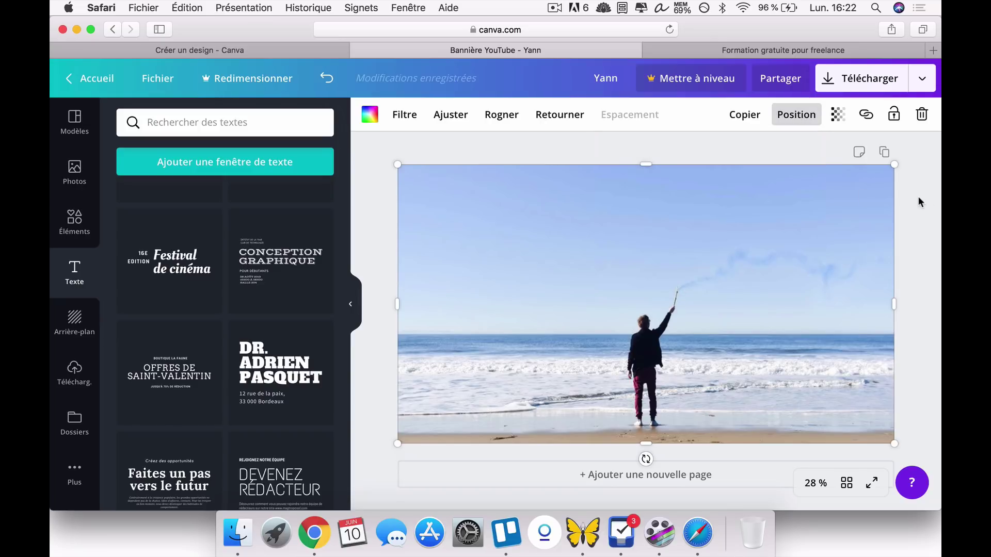
click(273, 265)
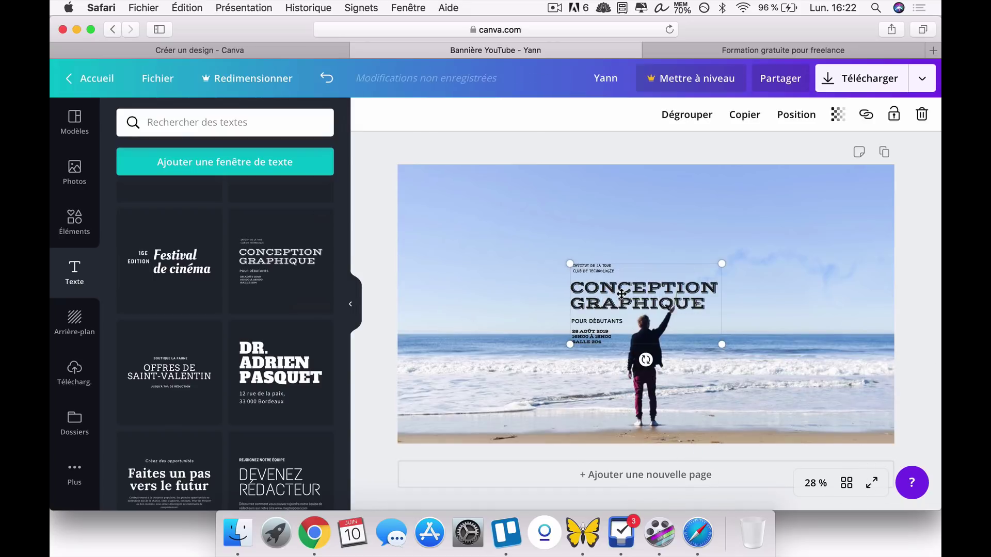
Replace the "Conception graphique" heading with "Couco" and move that text group aside over the sky beside the man.
click(601, 307)
double_click(623, 303)
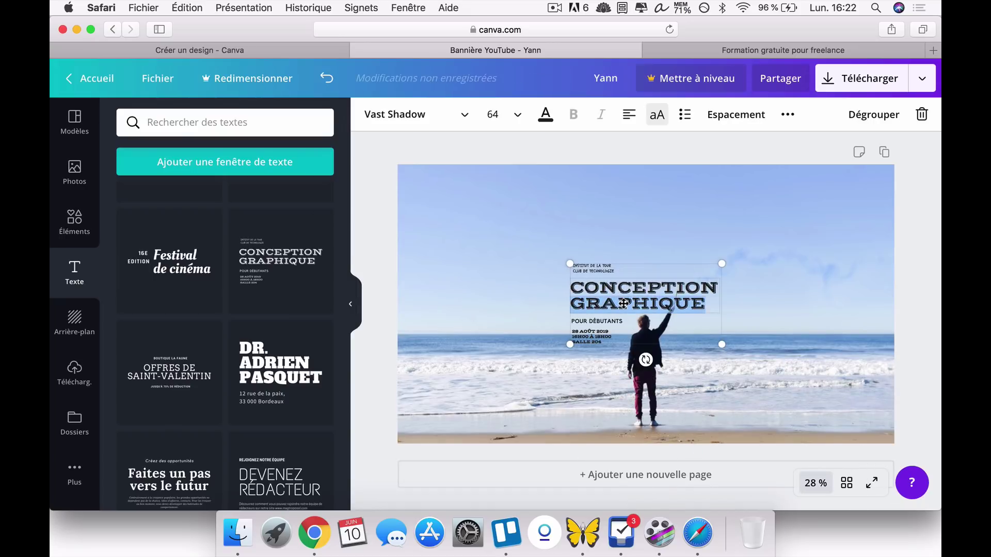
click(612, 285)
drag(707, 299, 576, 275)
text(C)
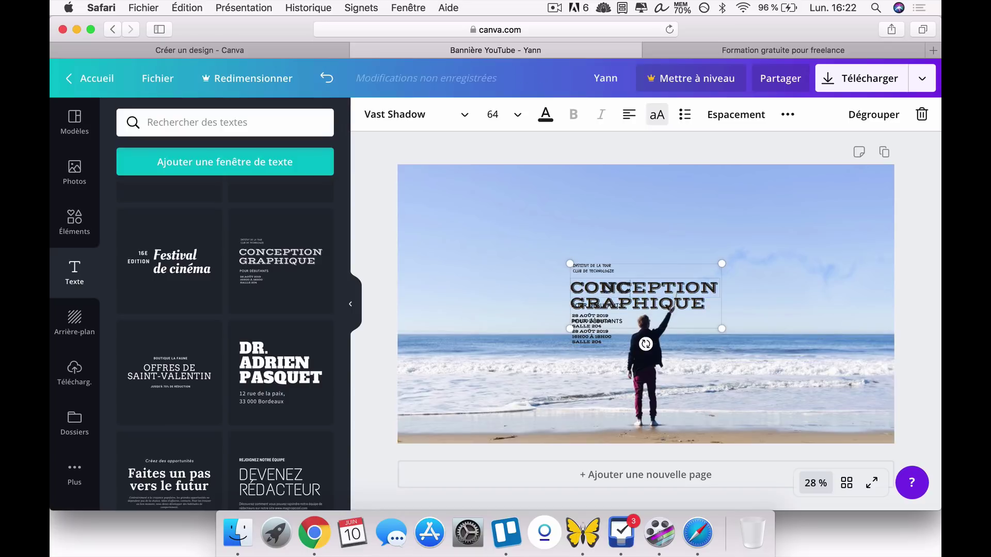
click(909, 219)
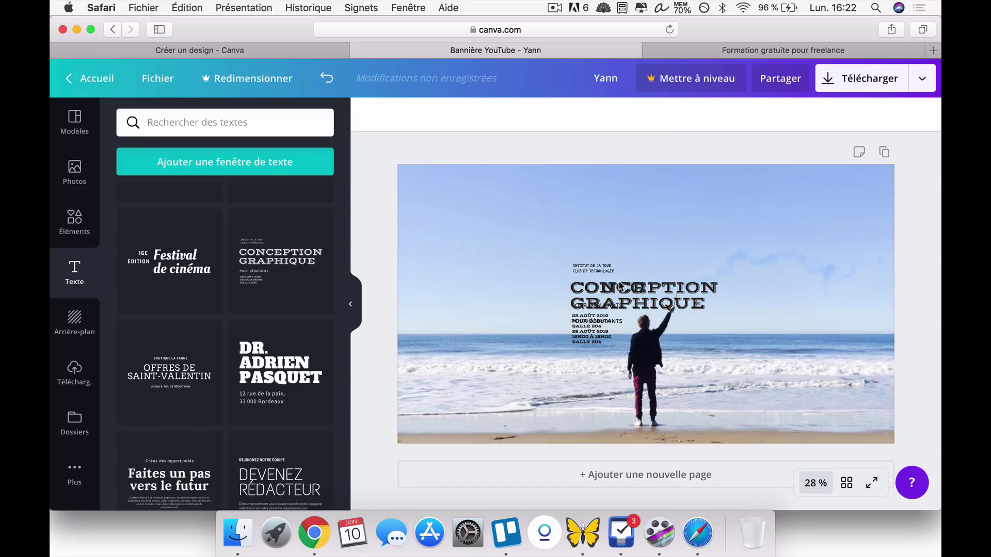
drag(619, 284, 769, 258)
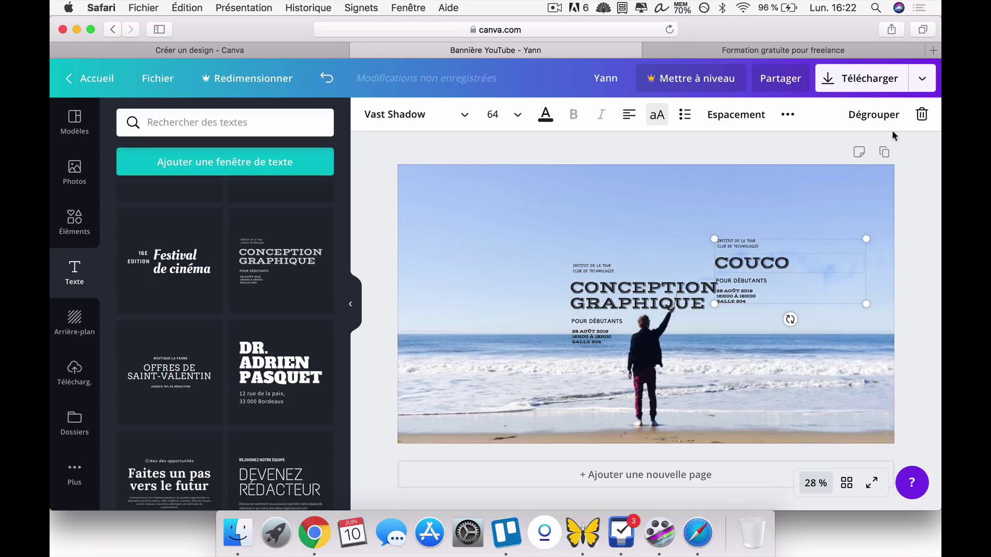
Delete the "Couco" heading and the rest of its text group beside the smoke trail.
click(923, 114)
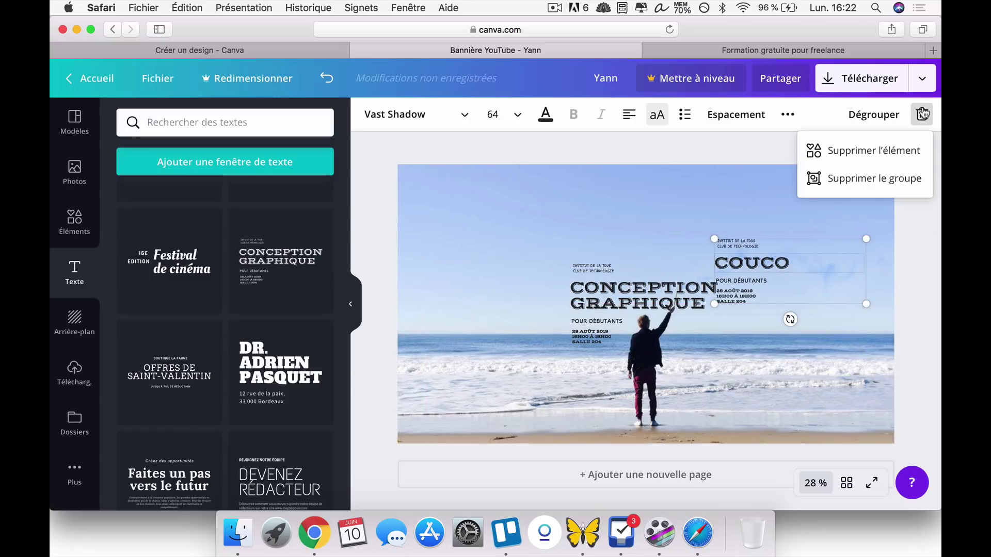
click(871, 153)
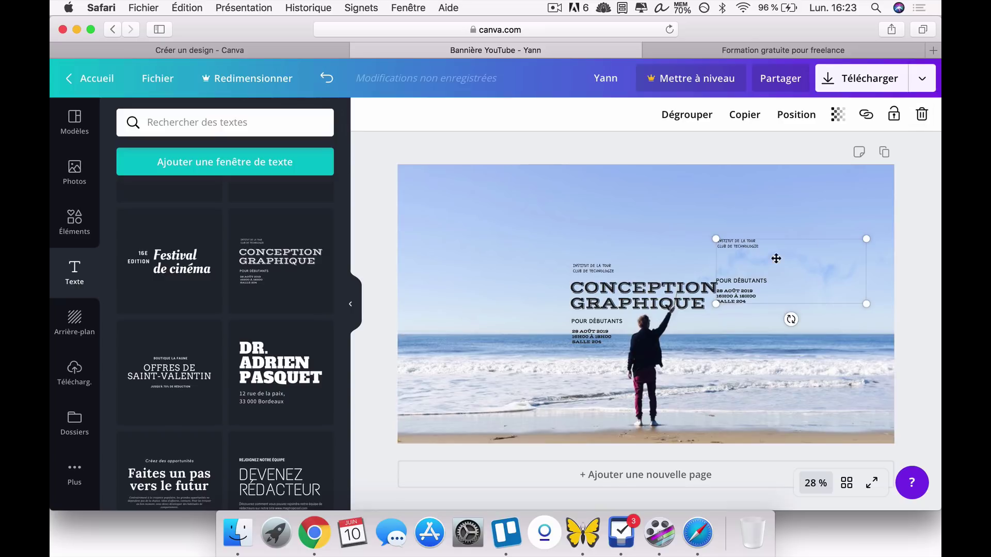
click(752, 245)
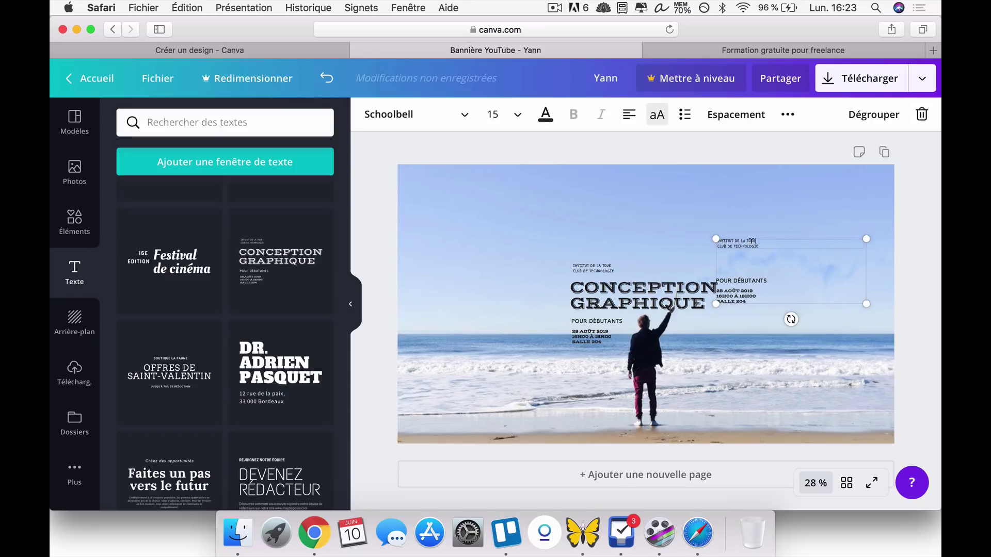
click(922, 114)
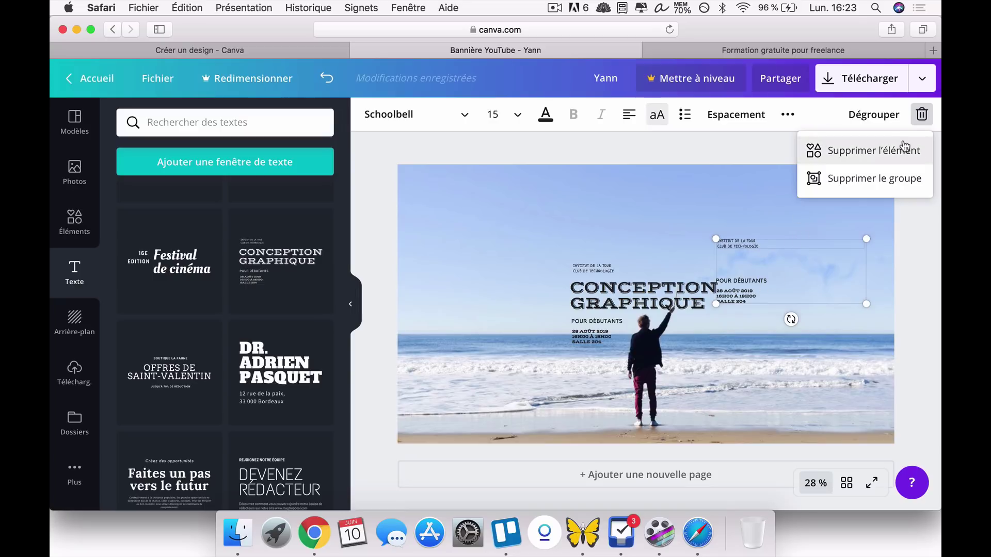
click(881, 178)
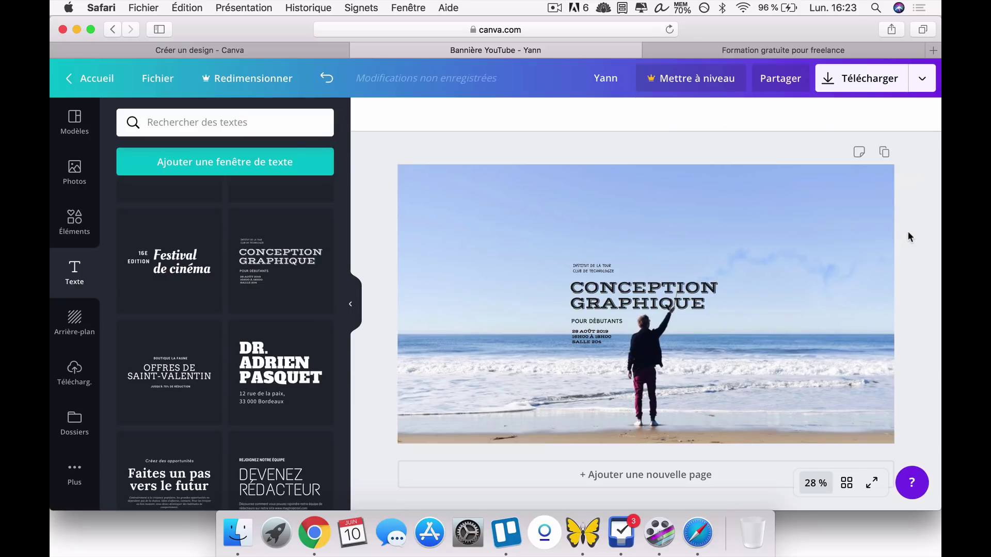
Delete the remaining "Conception graphique" text group from the banner.
click(623, 298)
double_click(624, 298)
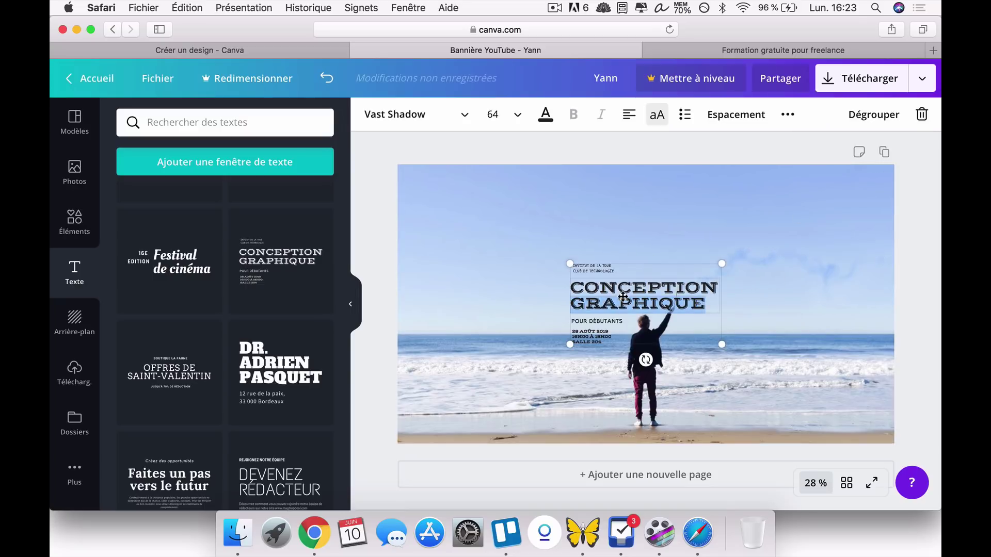
click(648, 304)
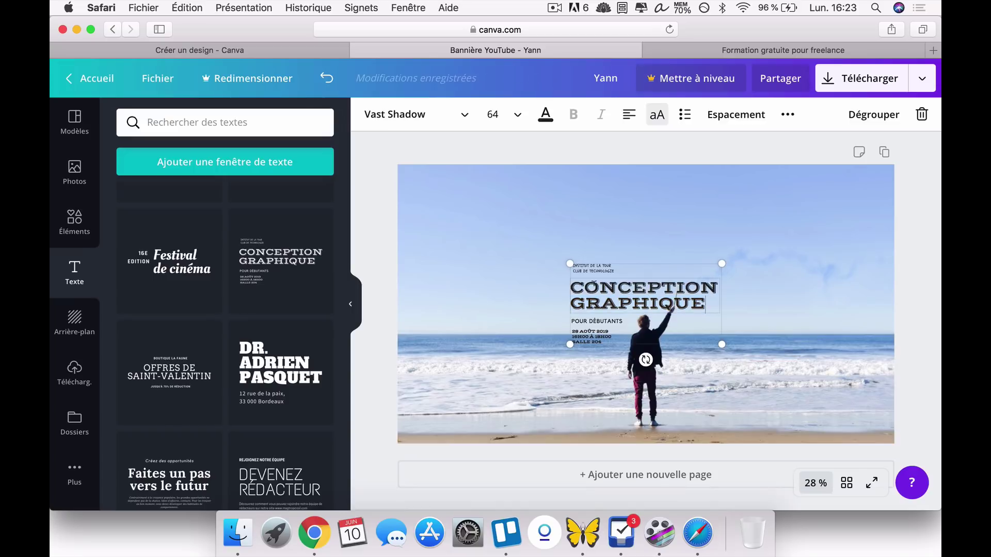
double_click(590, 284)
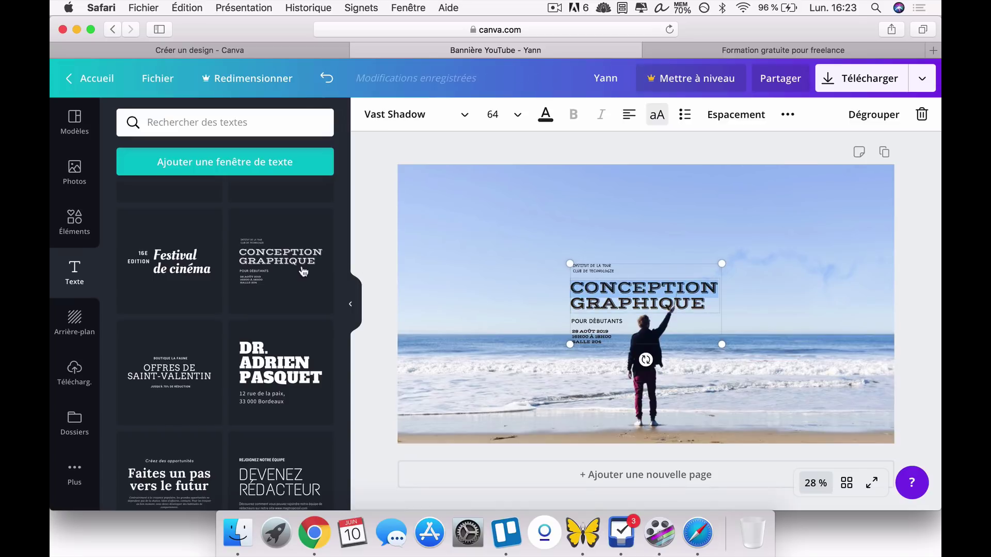
click(922, 114)
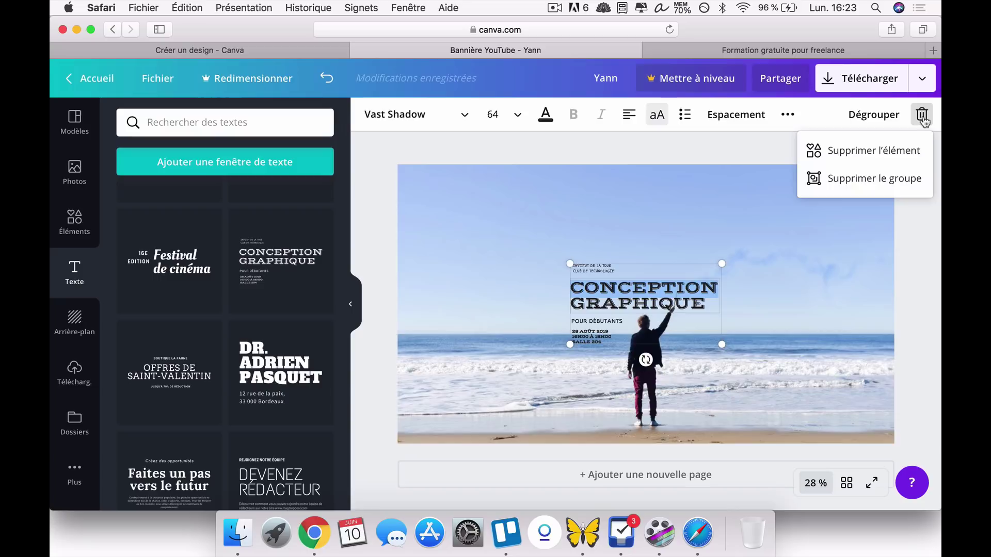
click(858, 182)
Add a plain text box to the banner over the beach photo.
scroll(148, 283, up, 3)
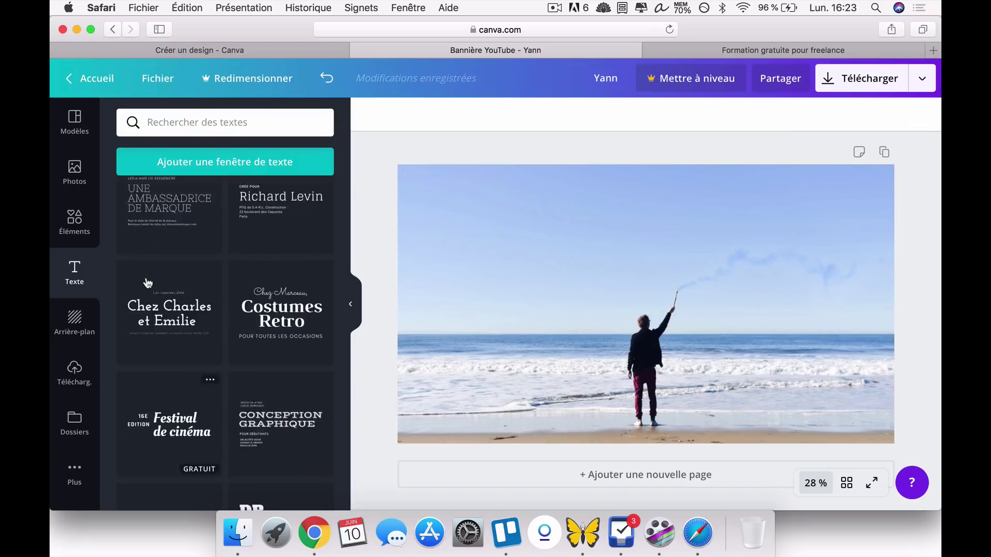
scroll(148, 283, up, 5)
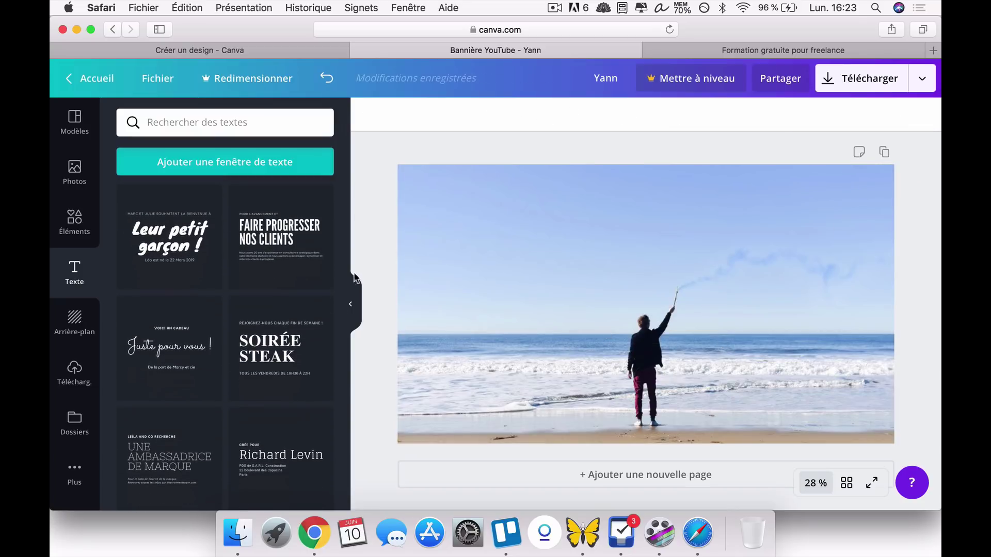
click(352, 311)
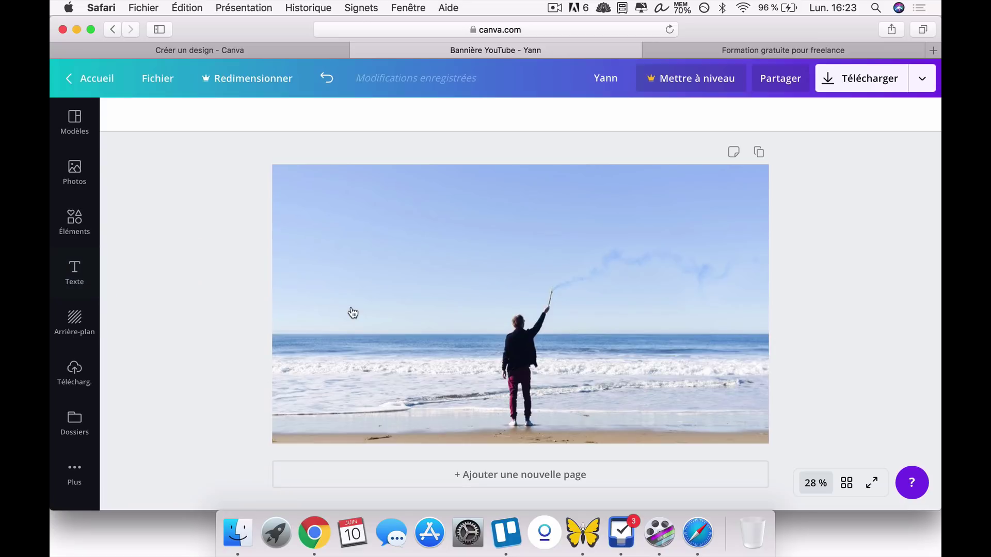
click(90, 276)
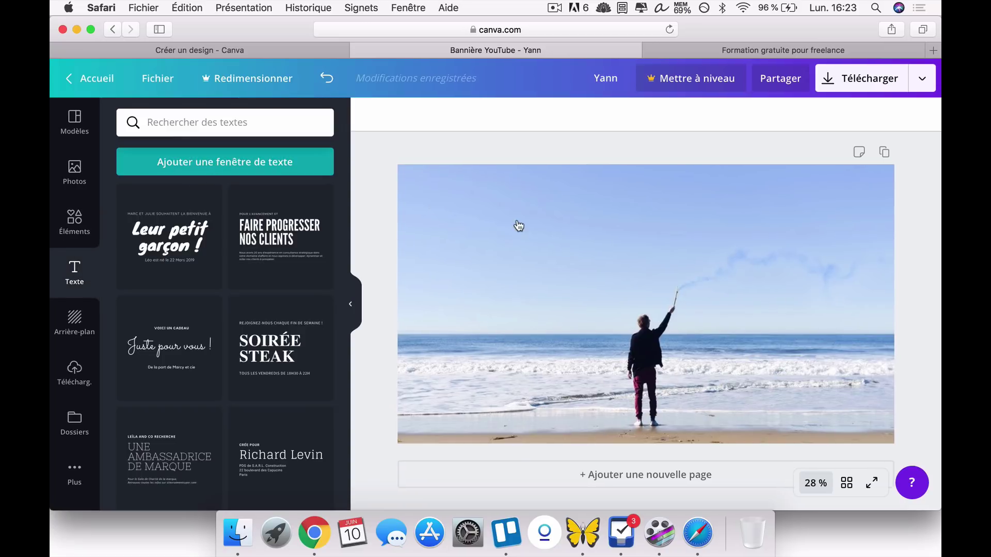
click(206, 161)
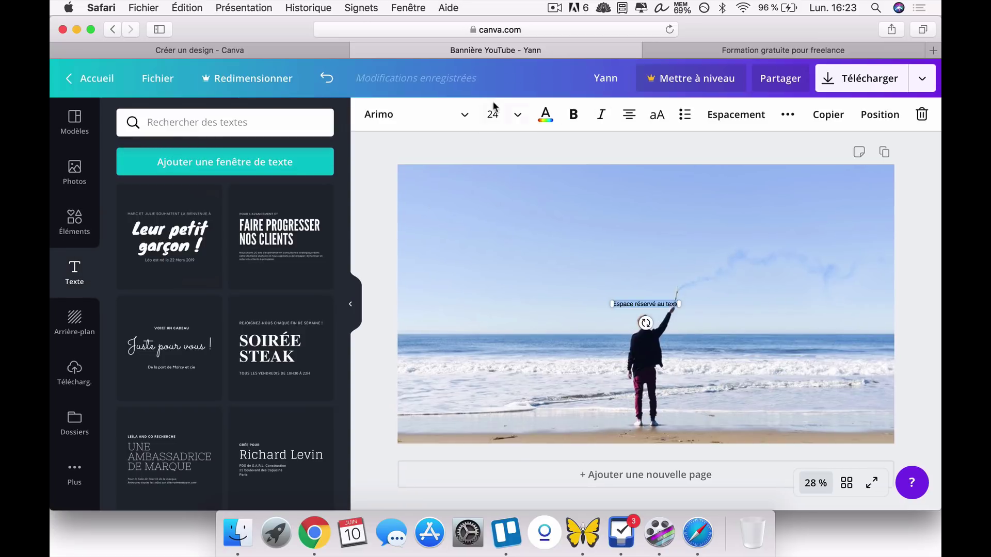
Set the placeholder text's font size to 88.
click(450, 221)
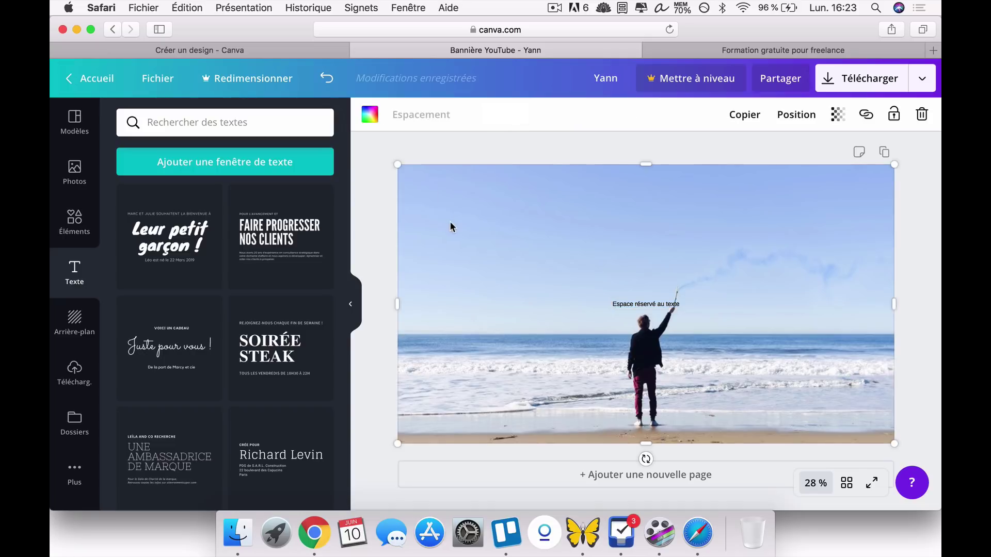
click(656, 298)
click(668, 302)
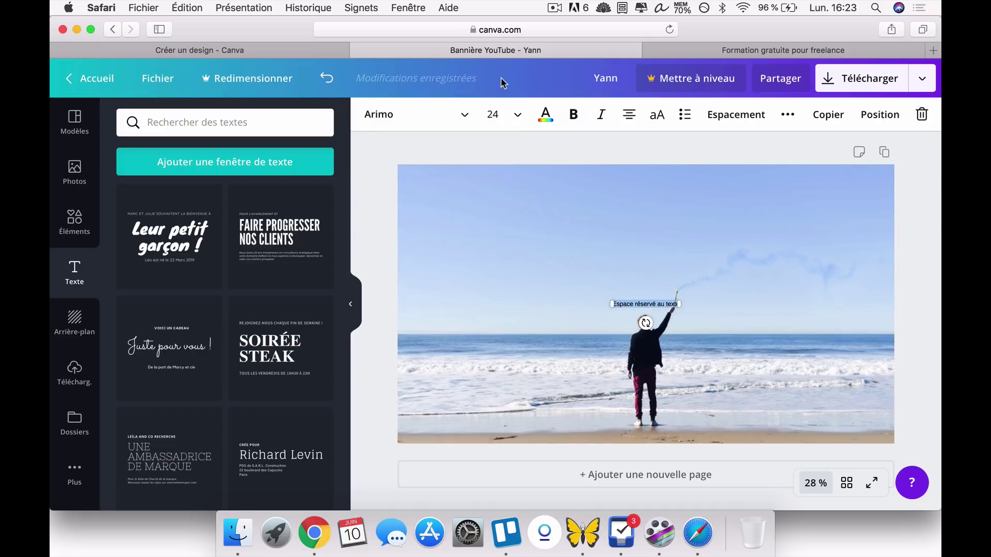
click(495, 114)
scroll(505, 361, down, 4)
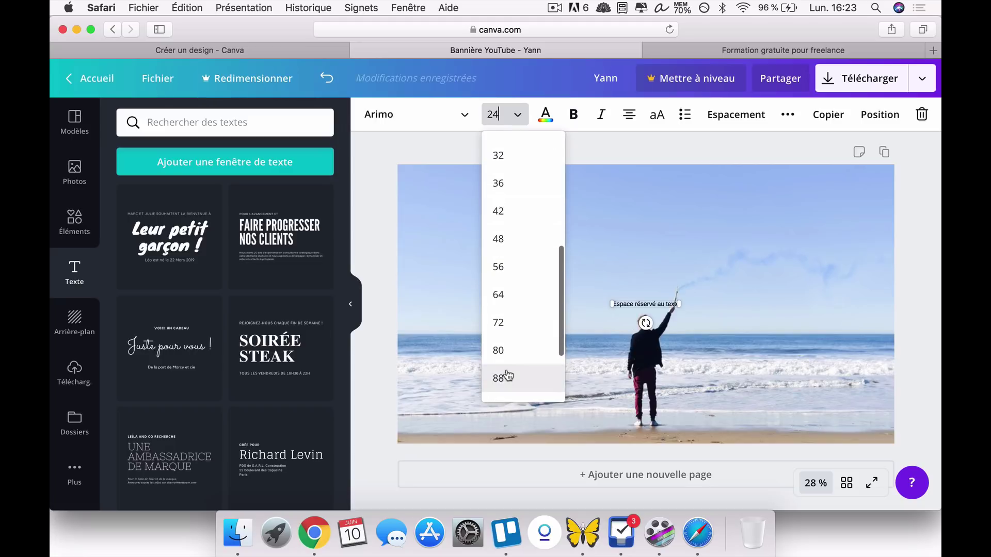
click(498, 378)
click(904, 219)
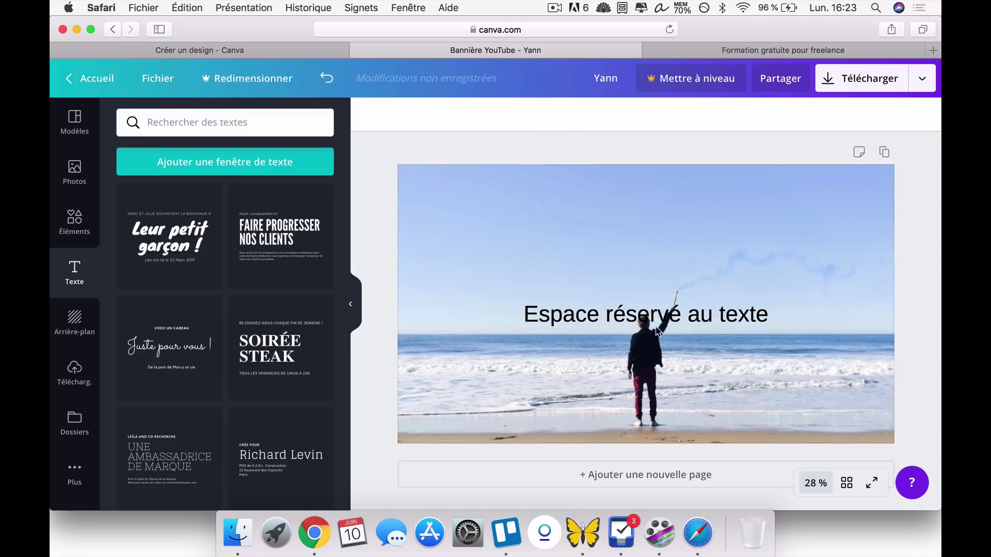
Move the placeholder text up into the sky above the man and replace its wording with "Coucou".
drag(644, 298, 566, 212)
click(565, 211)
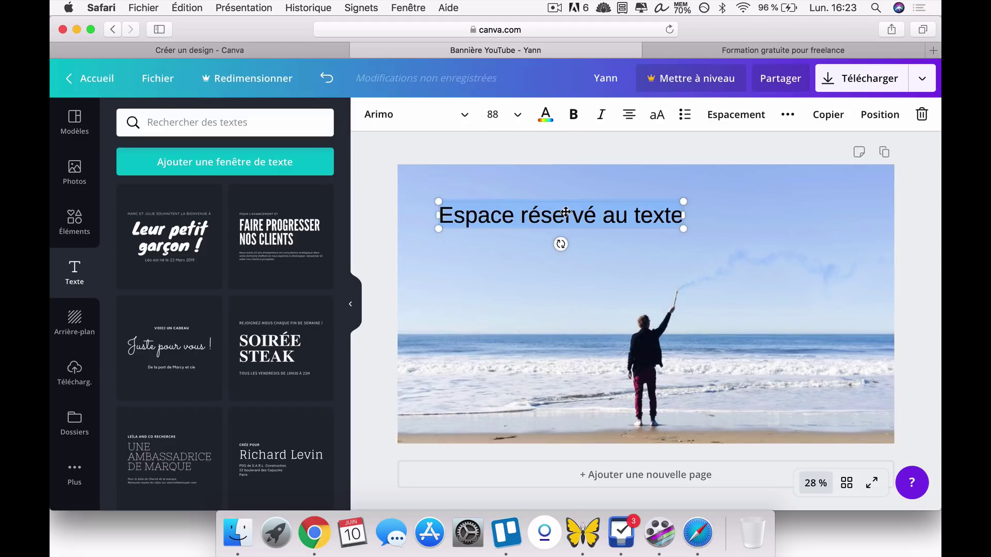
text(Coucou)
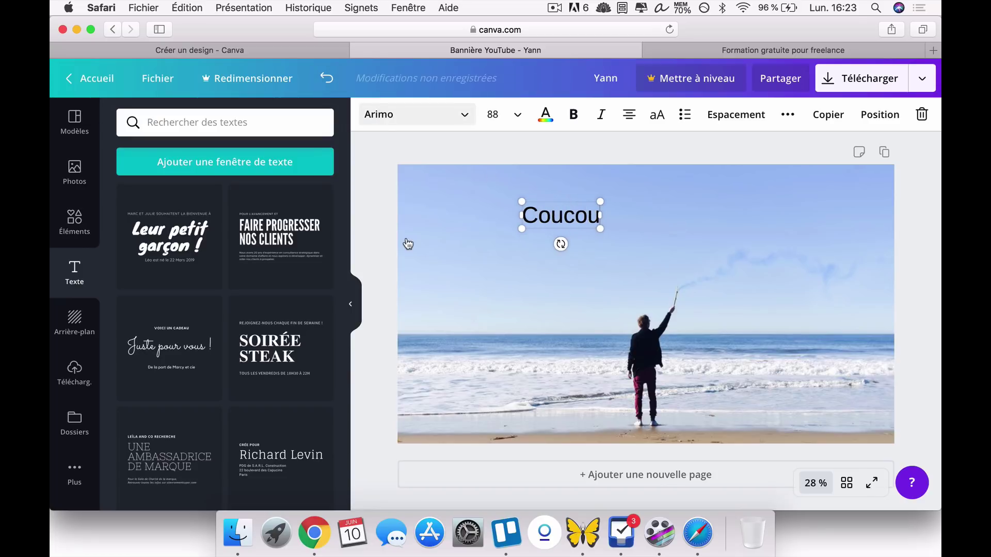
Set the "Coucou" text in the Amaranth font and make it bold.
click(417, 114)
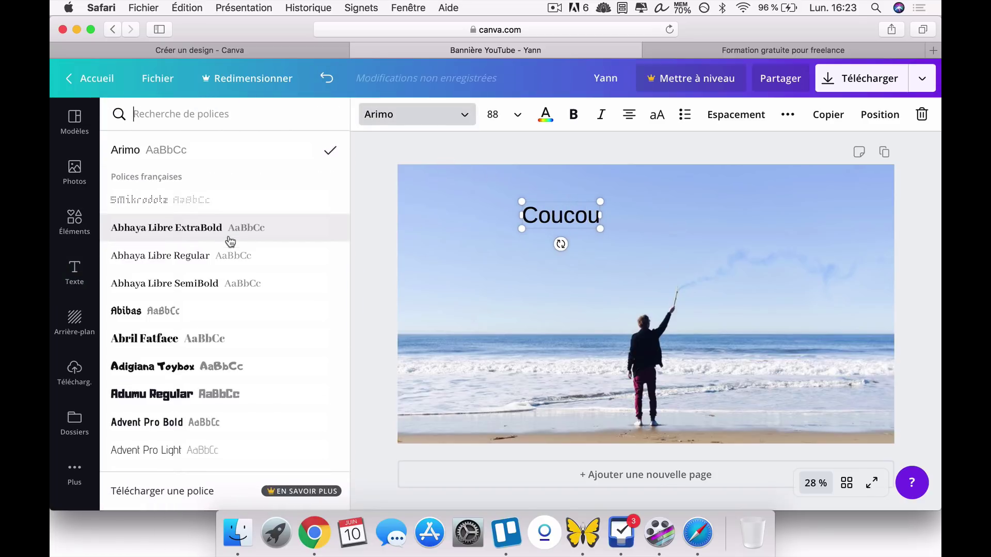
scroll(199, 305, down, 10)
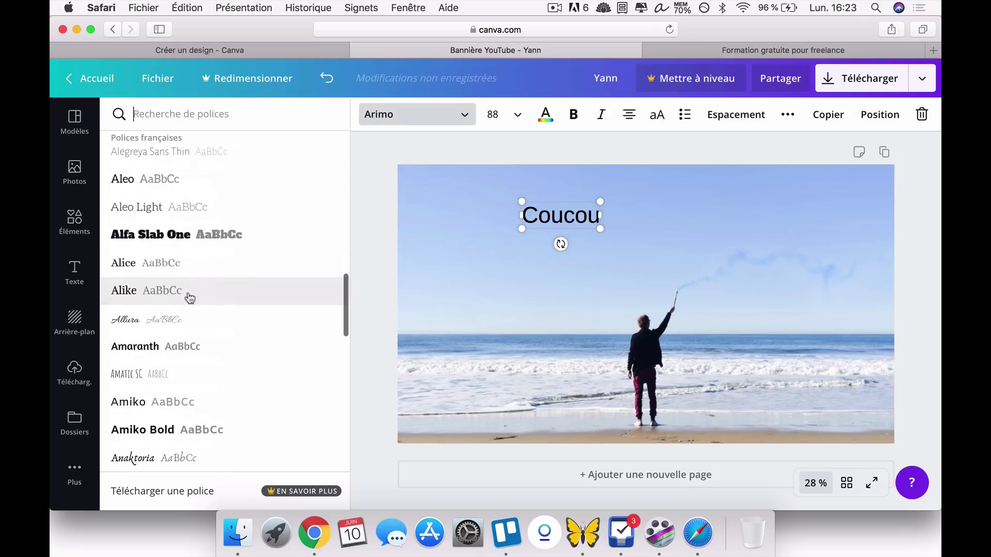
click(144, 345)
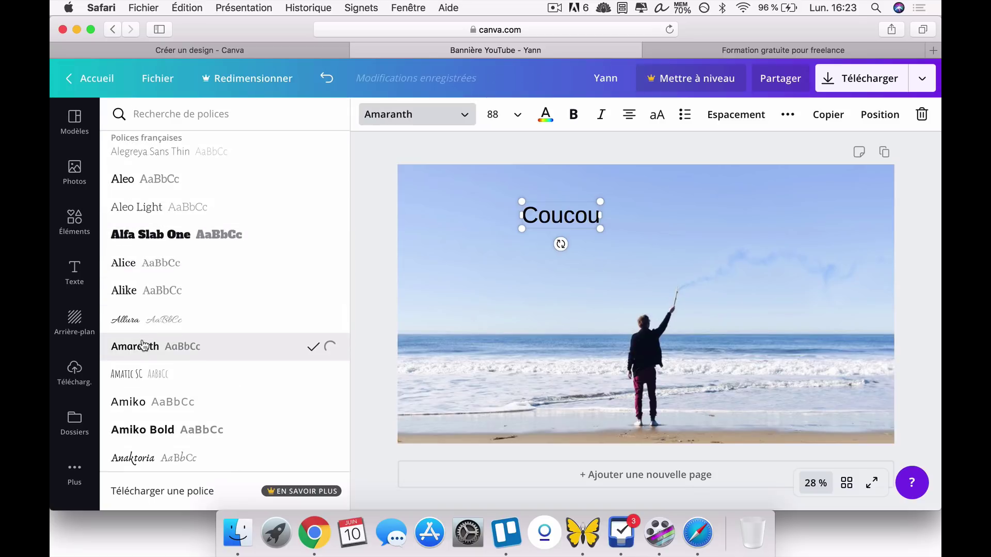
click(382, 196)
double_click(562, 209)
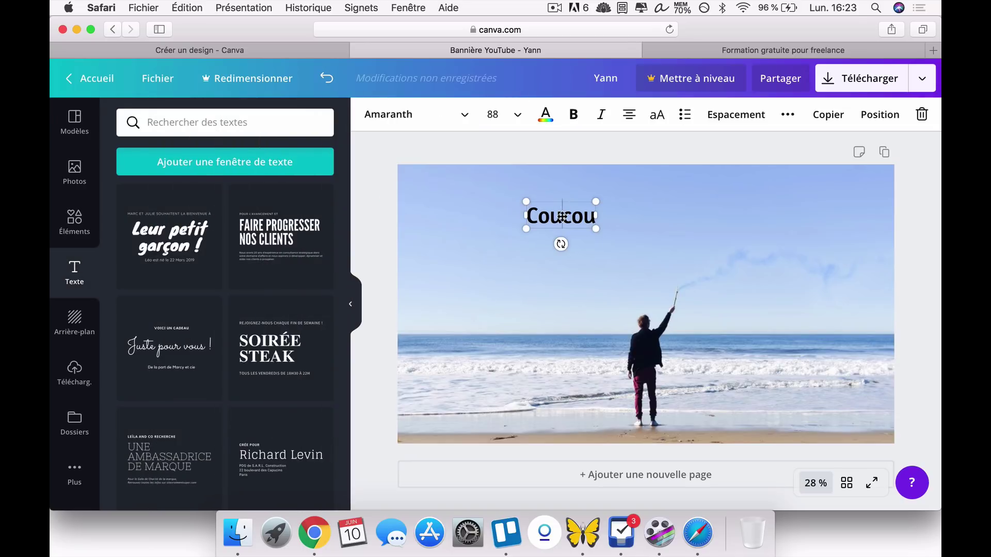
click(574, 119)
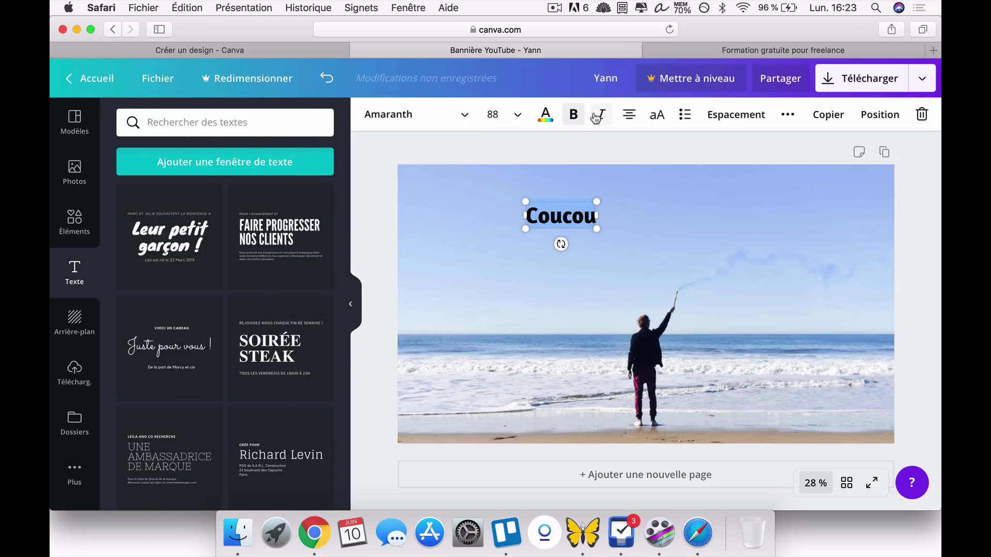
Right-align the "Coucou" text and widen its text box to about 821.
click(628, 118)
click(627, 118)
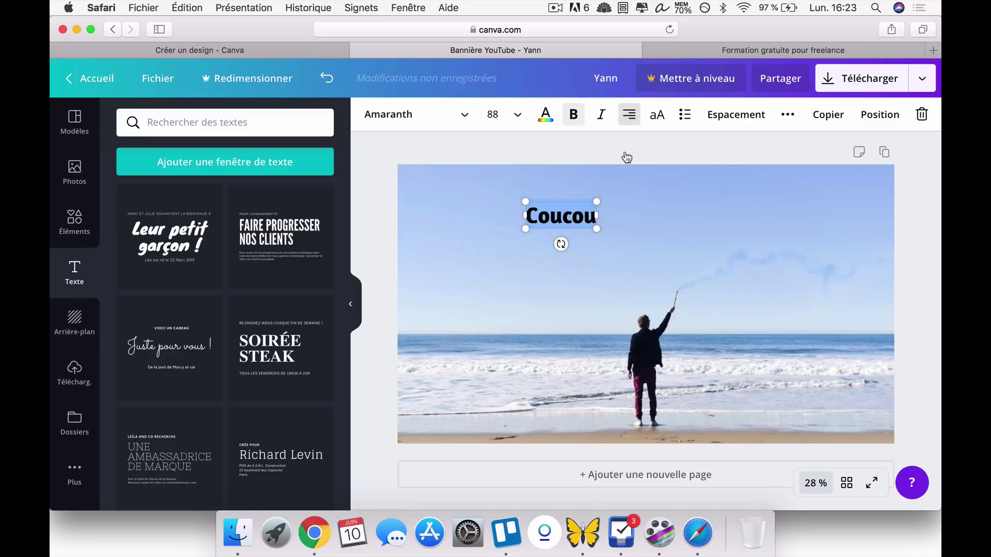
drag(693, 224, 687, 223)
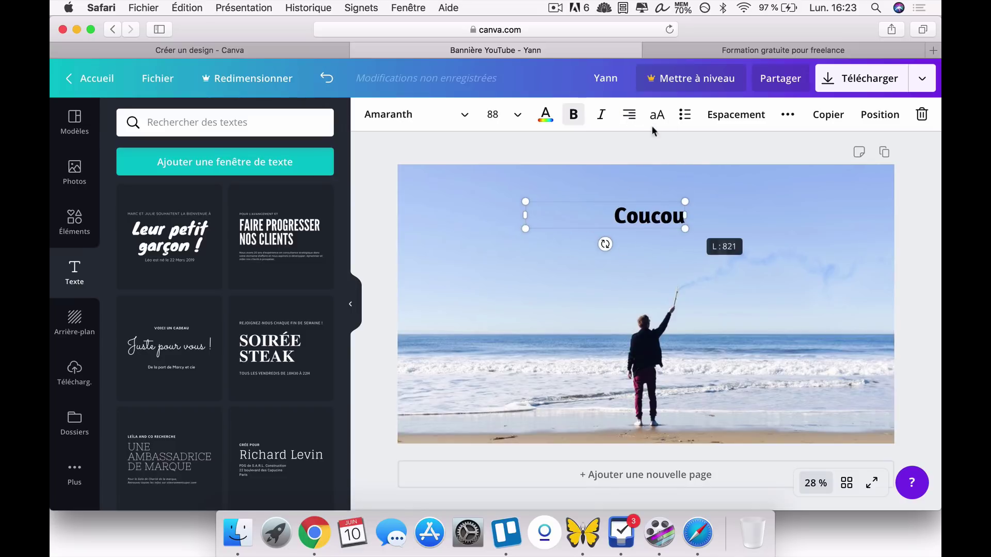
Set the "Coucou" text in centred capitals with a letter spacing of 106.
click(657, 114)
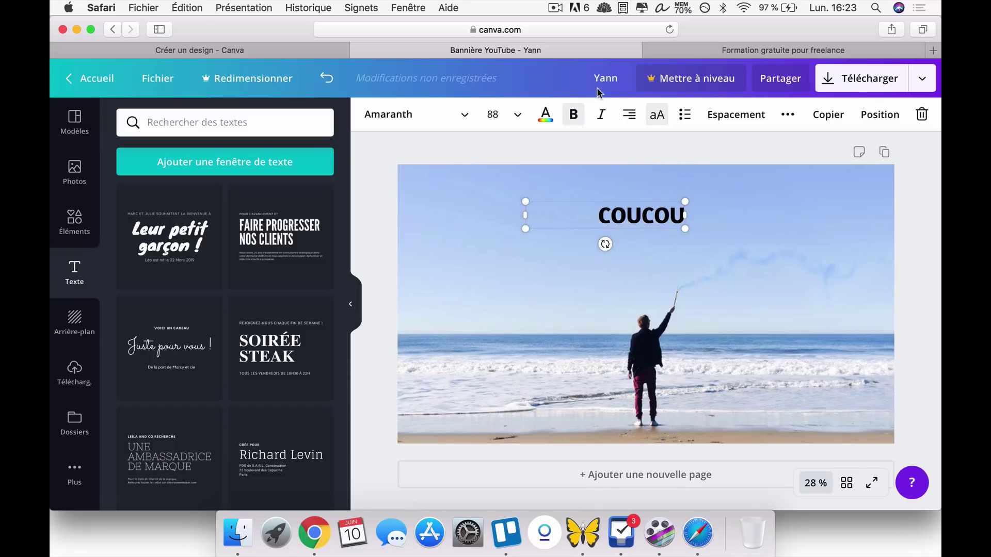
click(631, 115)
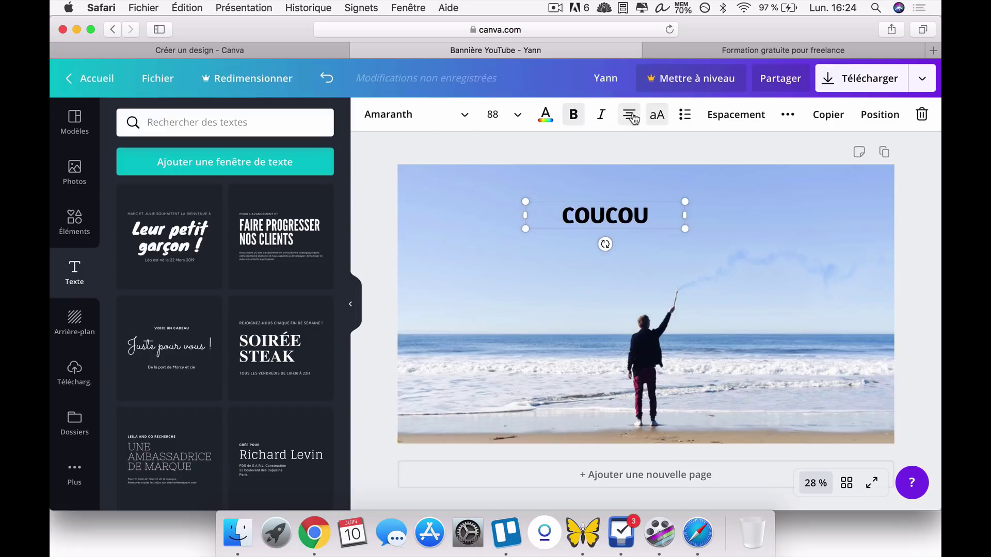
click(736, 117)
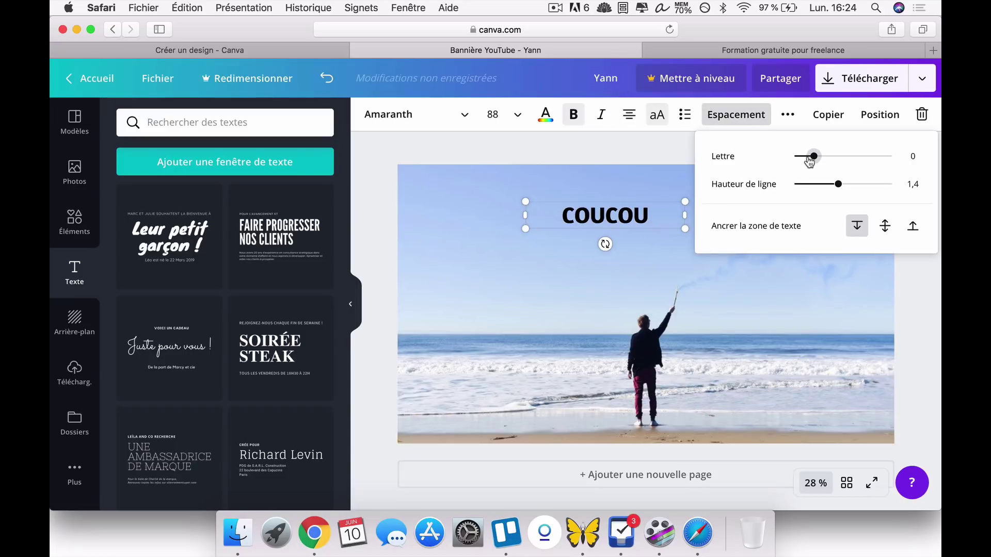
drag(809, 158, 775, 201)
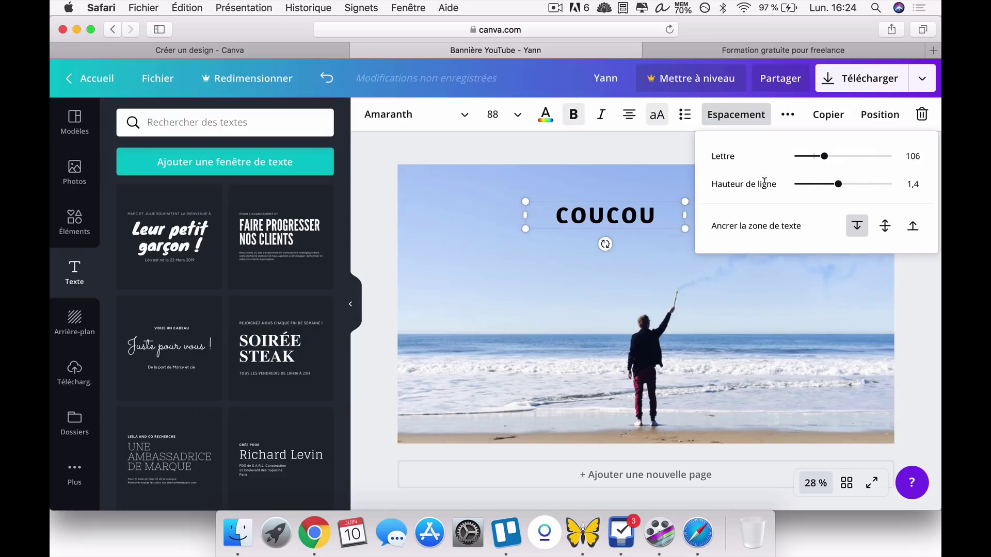
Add a column chart from the chart elements to the banner and delete it again.
click(921, 306)
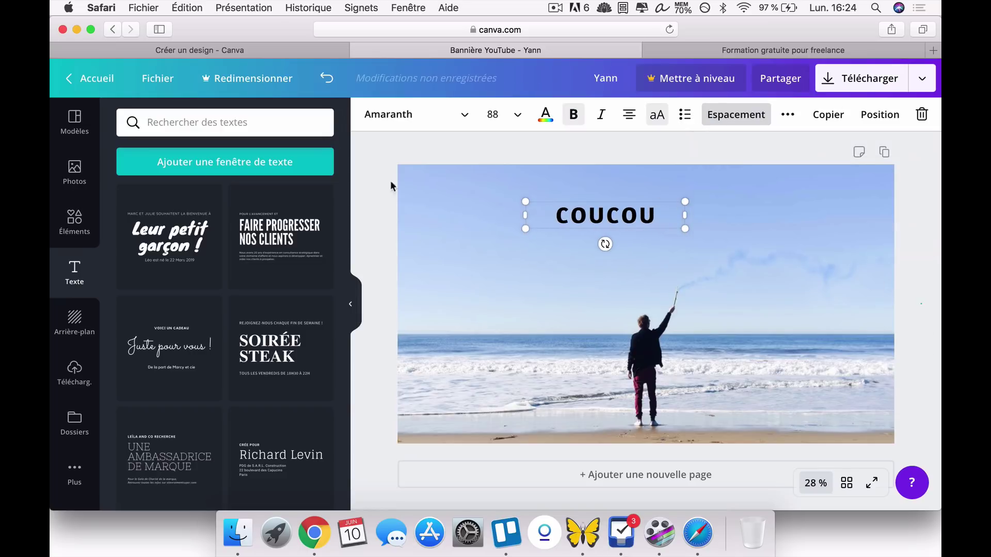
click(393, 187)
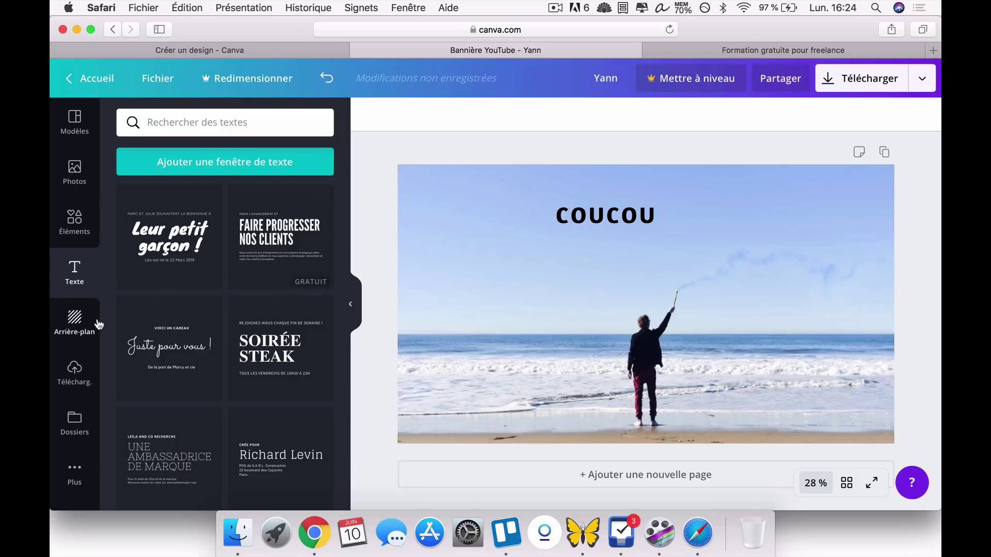
click(74, 233)
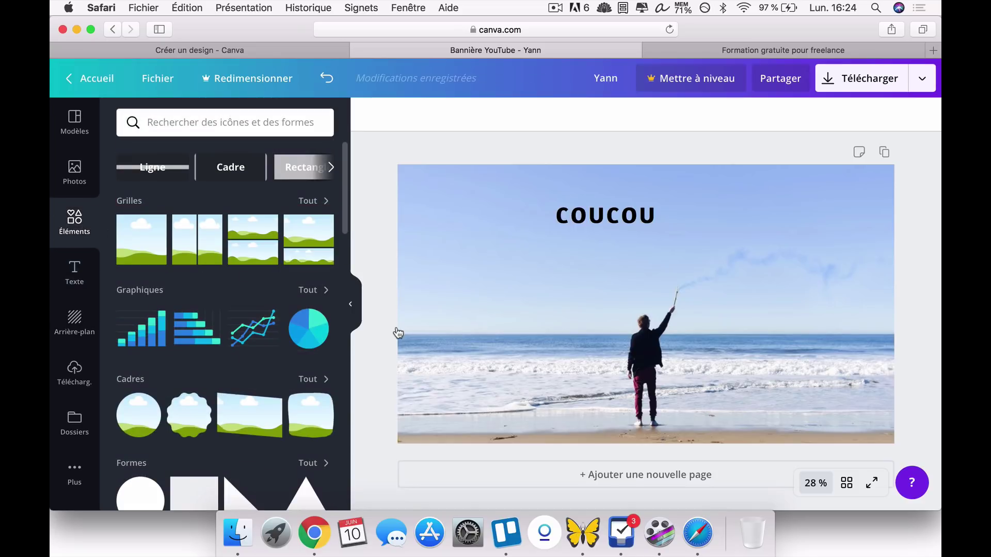
click(152, 329)
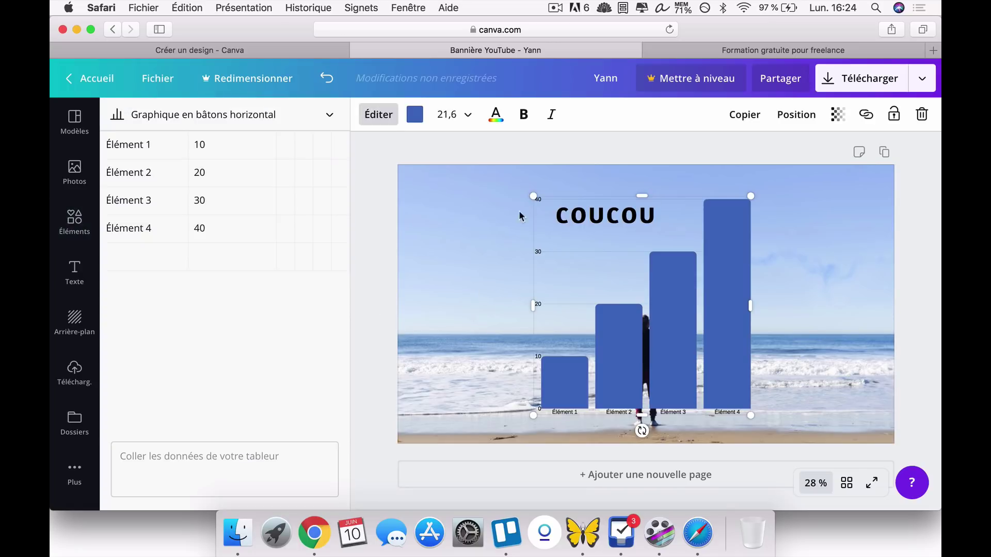
click(924, 116)
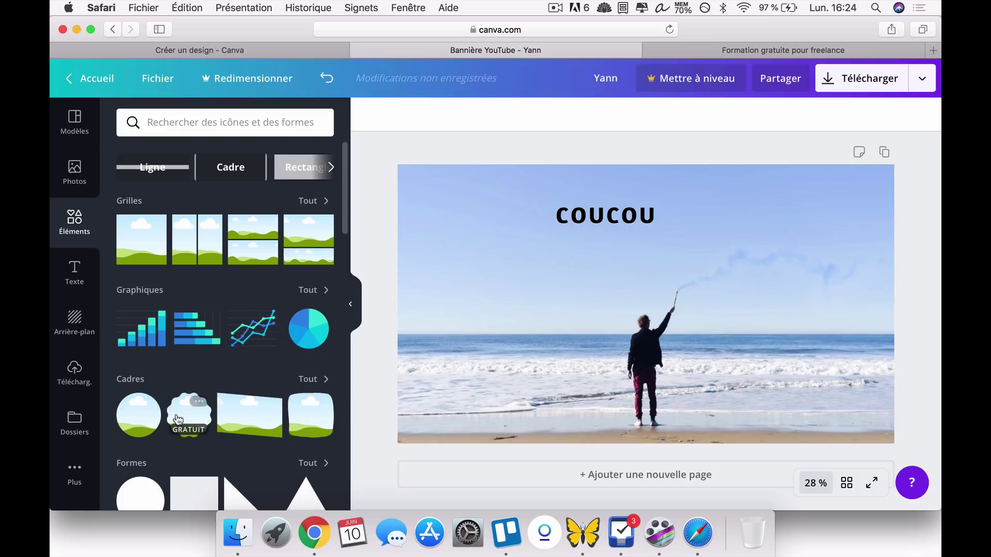
Add a circular picture frame and move it to the right of the "COUCOU" text, slightly past the banner's edge.
scroll(178, 419, down, 2)
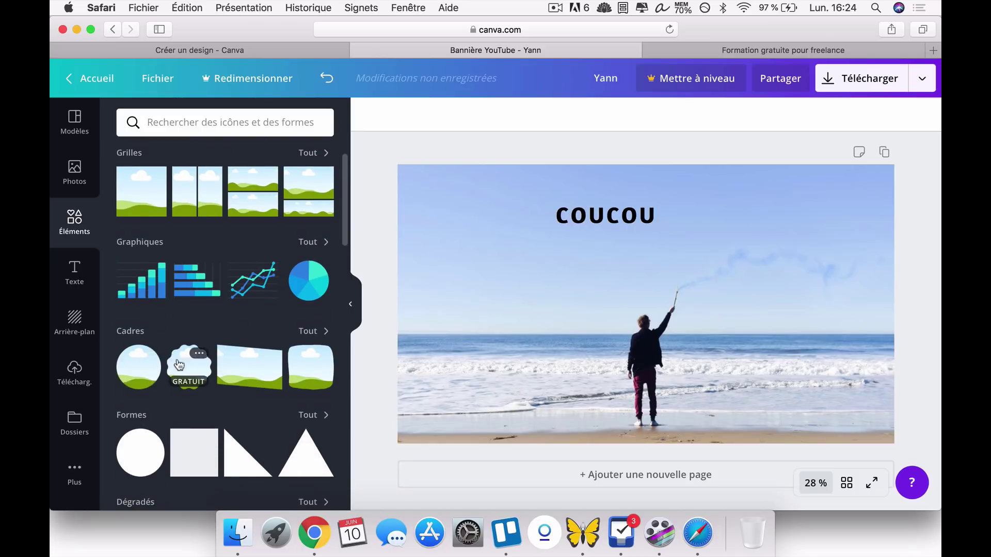
click(147, 381)
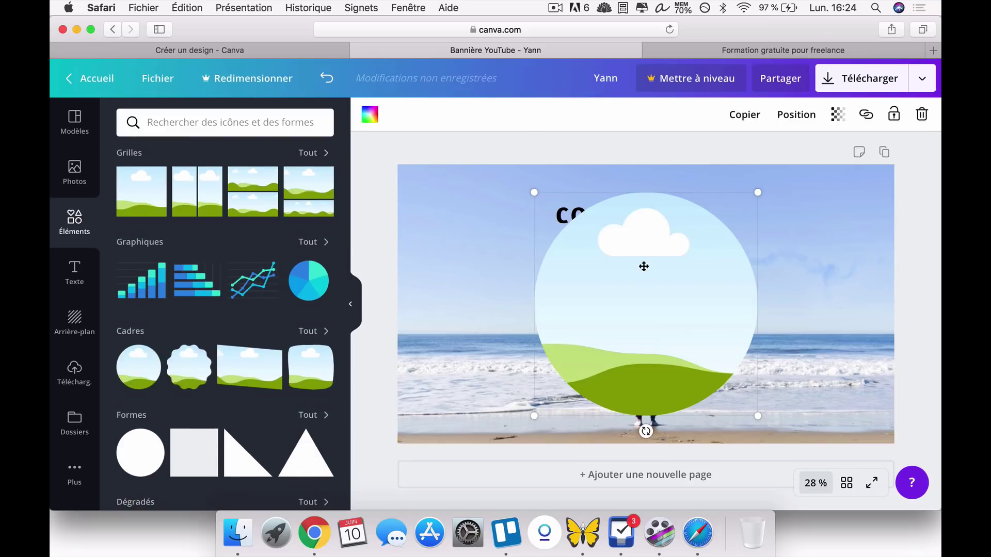
drag(685, 261, 831, 261)
click(613, 214)
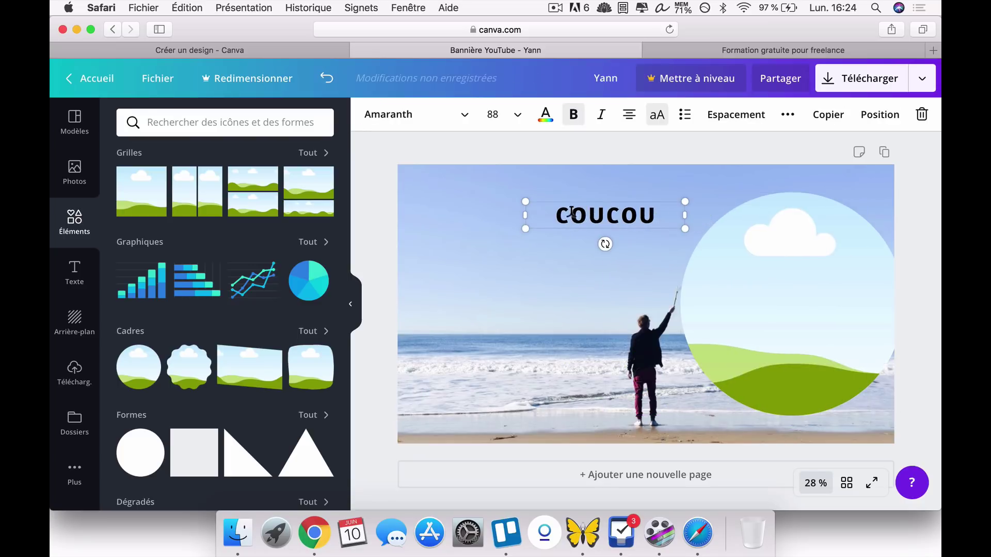
click(470, 147)
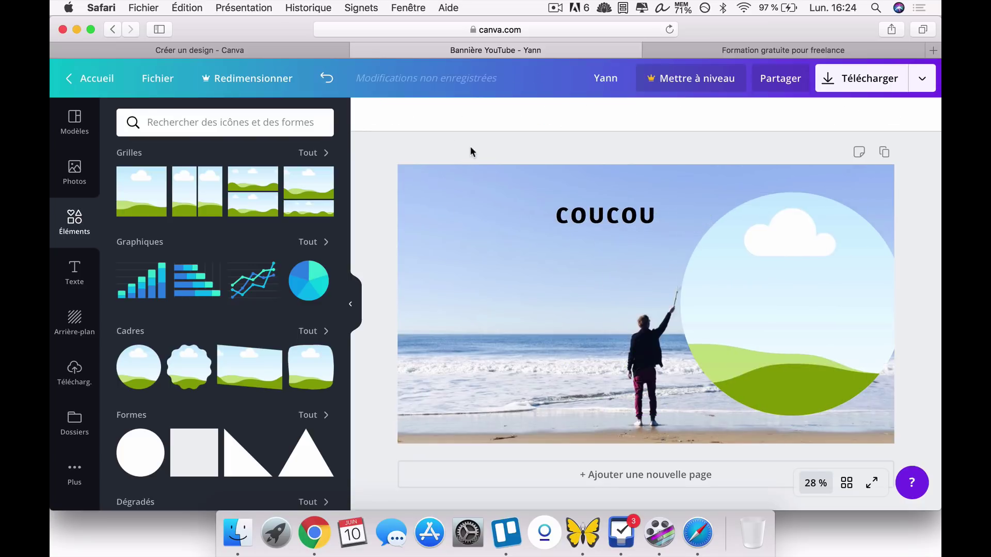
Fill the circular frame with the stock photo of the hooded person taking a picture in the hills.
click(75, 175)
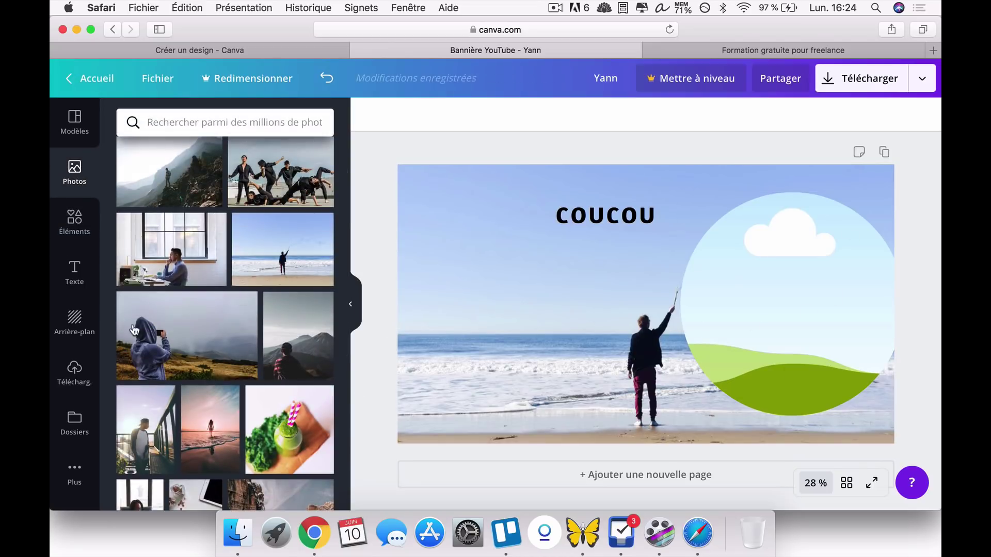
click(195, 341)
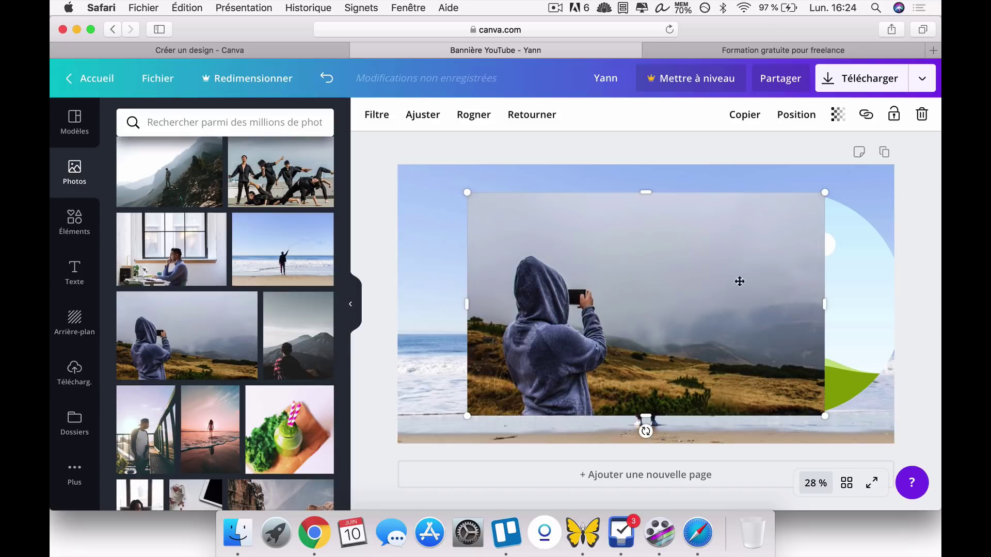
drag(791, 282, 790, 282)
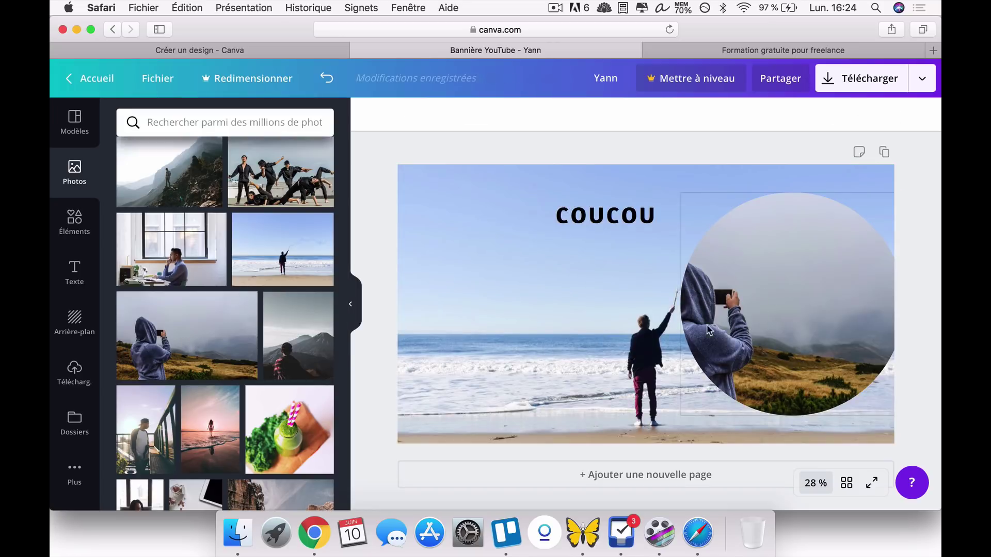
Delete the circular photo frame and the "COUCOU" text from the banner.
click(783, 278)
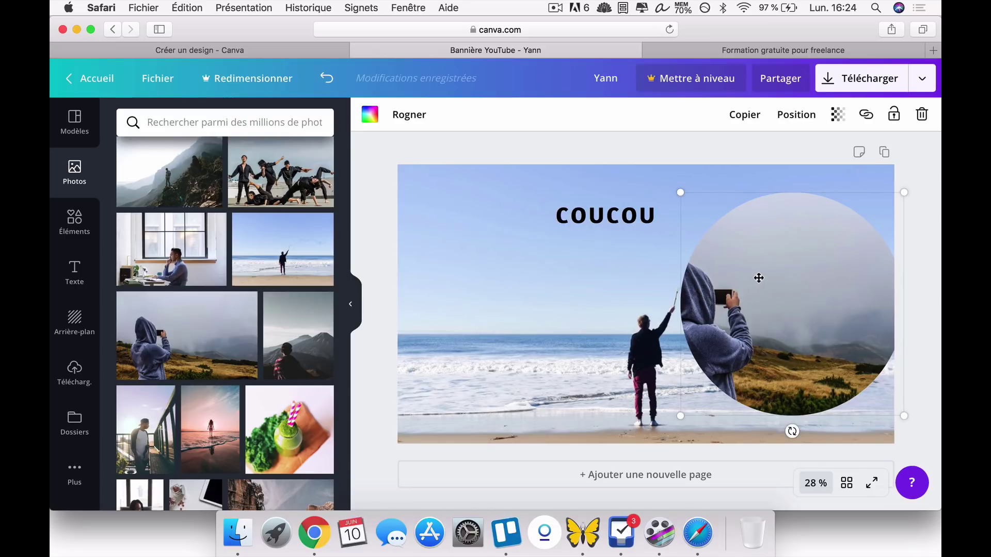
key(Delete)
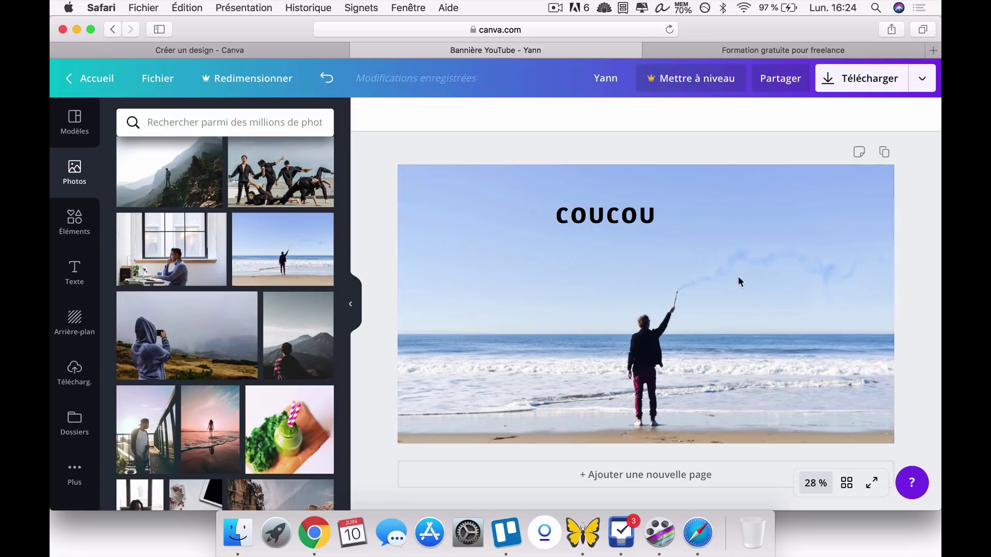
click(603, 212)
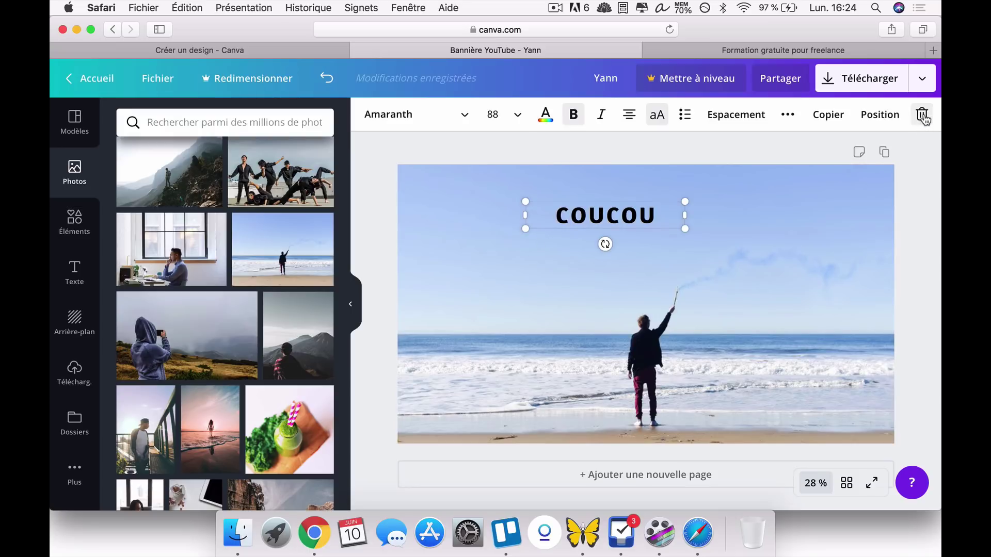
key(Delete)
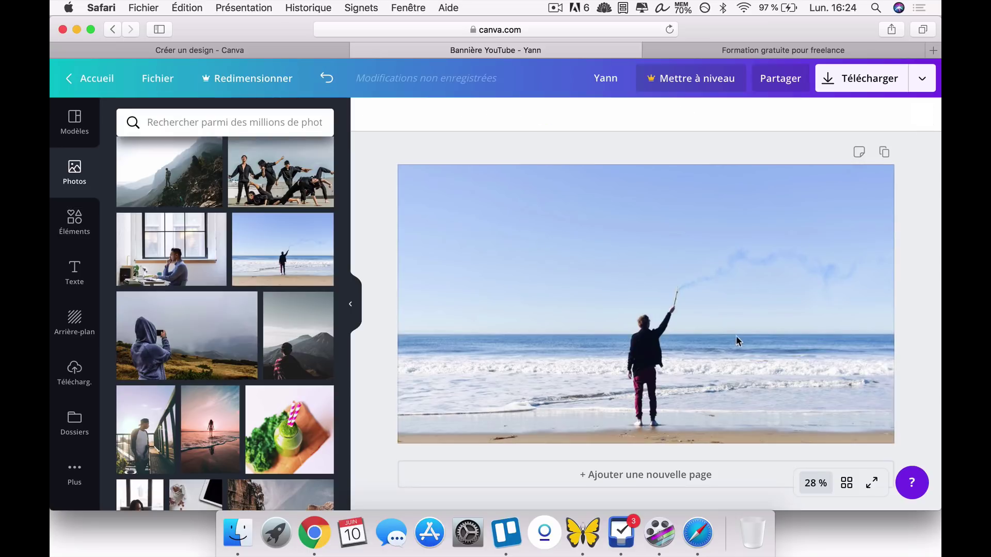
Add a circle shape coloured pink and shrink it to about half its size beside the man.
click(71, 228)
scroll(180, 382, down, 5)
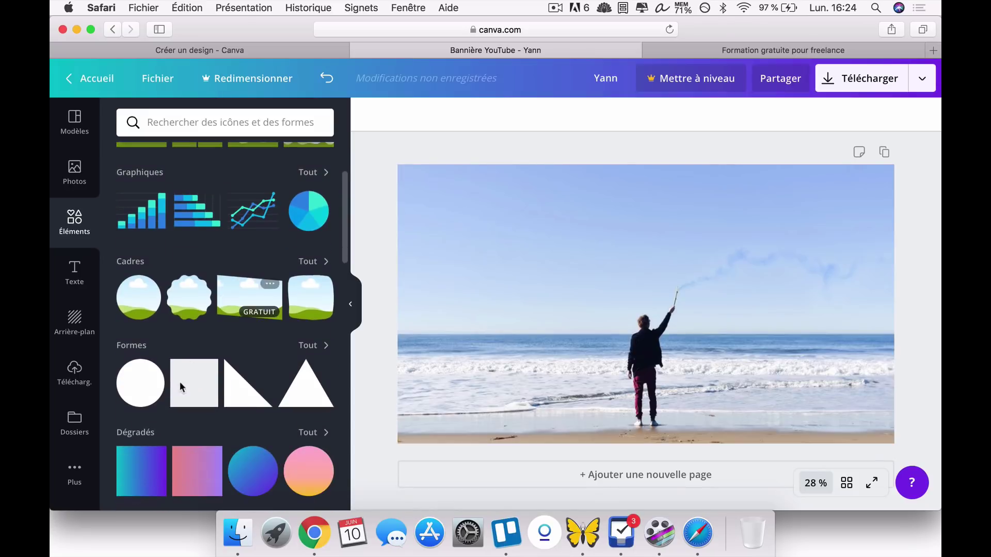
click(144, 314)
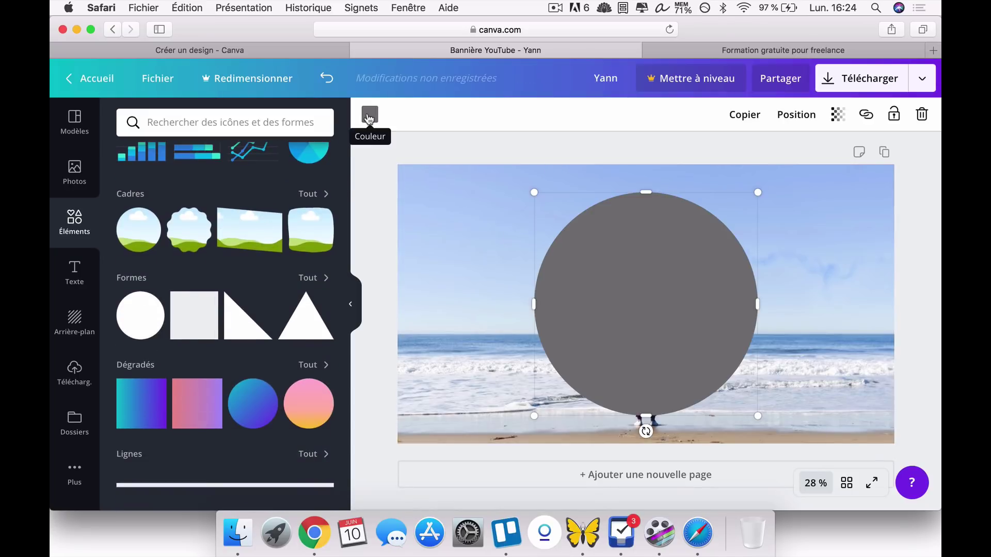
click(369, 115)
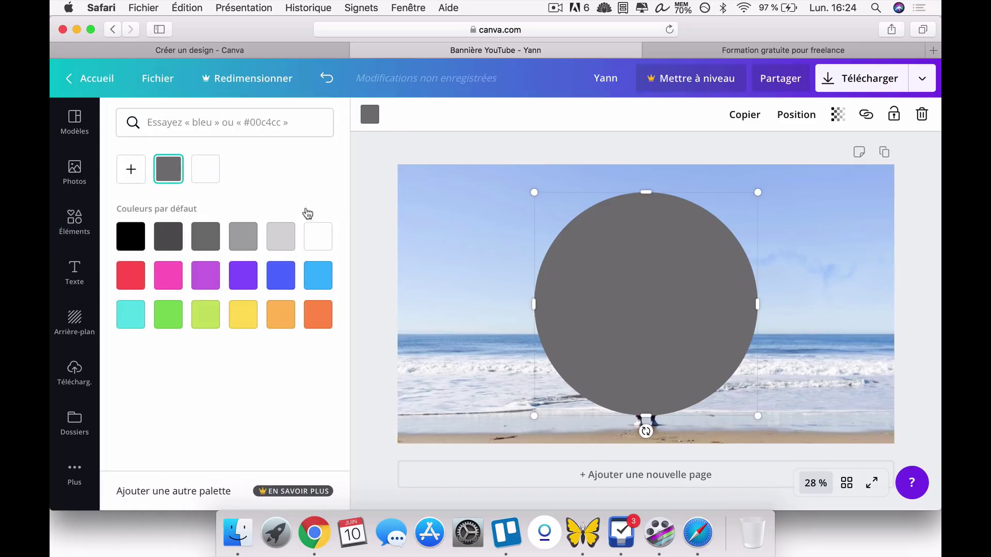
click(172, 283)
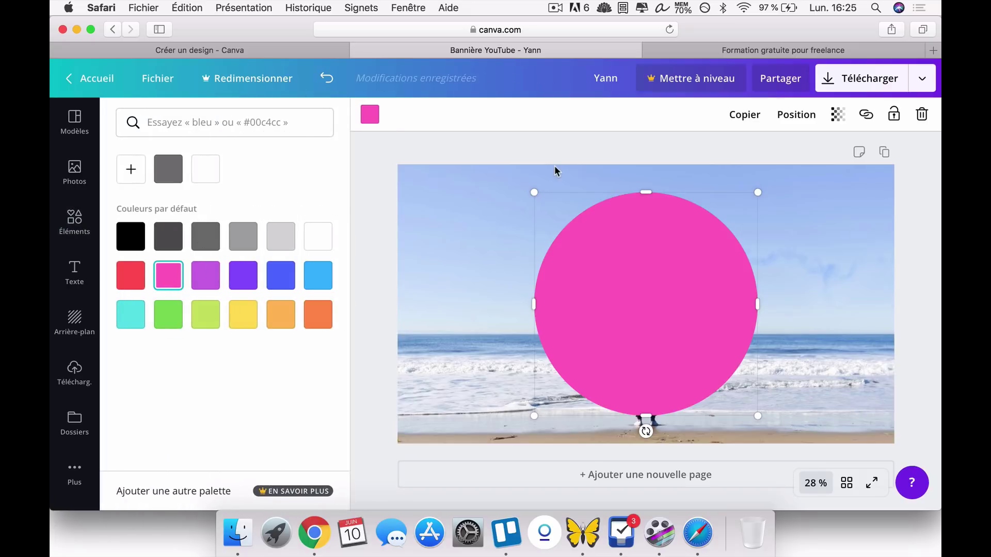
drag(759, 195, 669, 331)
click(928, 197)
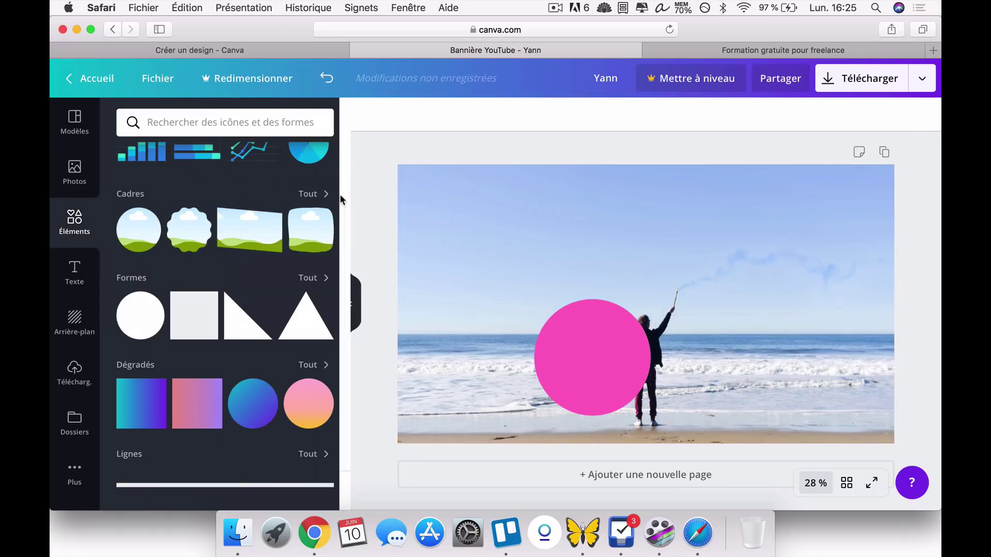
Add a solid straight line across the banner and move it up above the pink circle.
scroll(209, 366, down, 5)
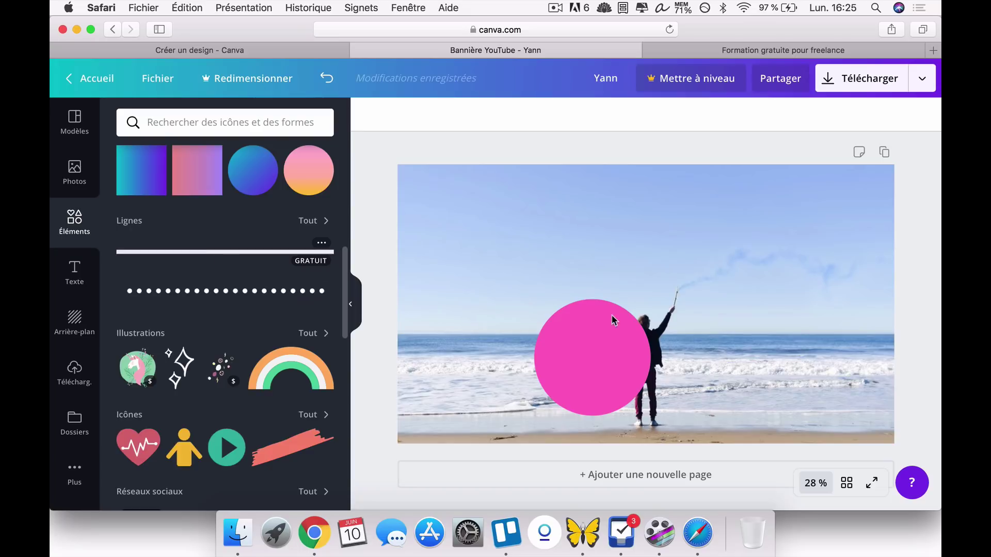
drag(611, 319, 484, 309)
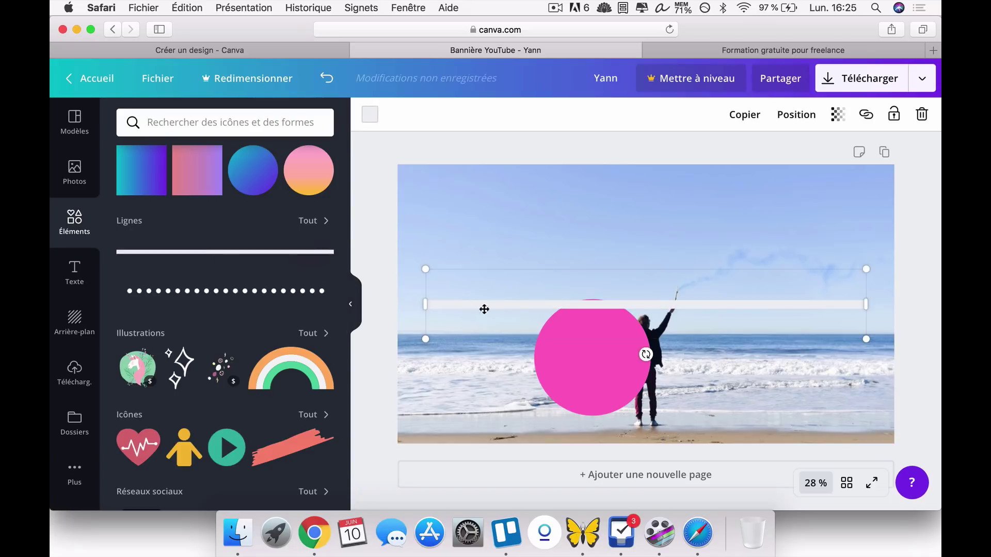
click(368, 122)
click(500, 146)
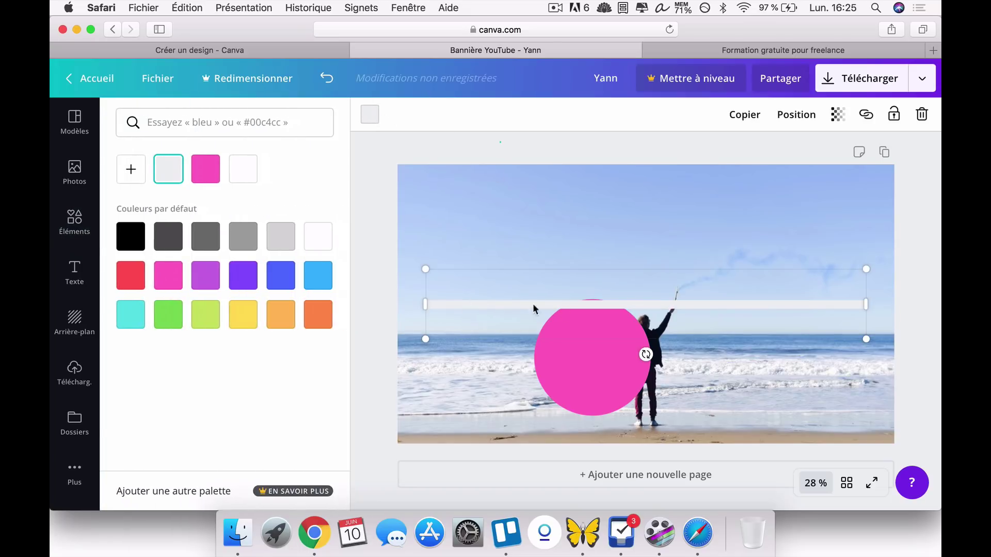
drag(574, 300, 568, 261)
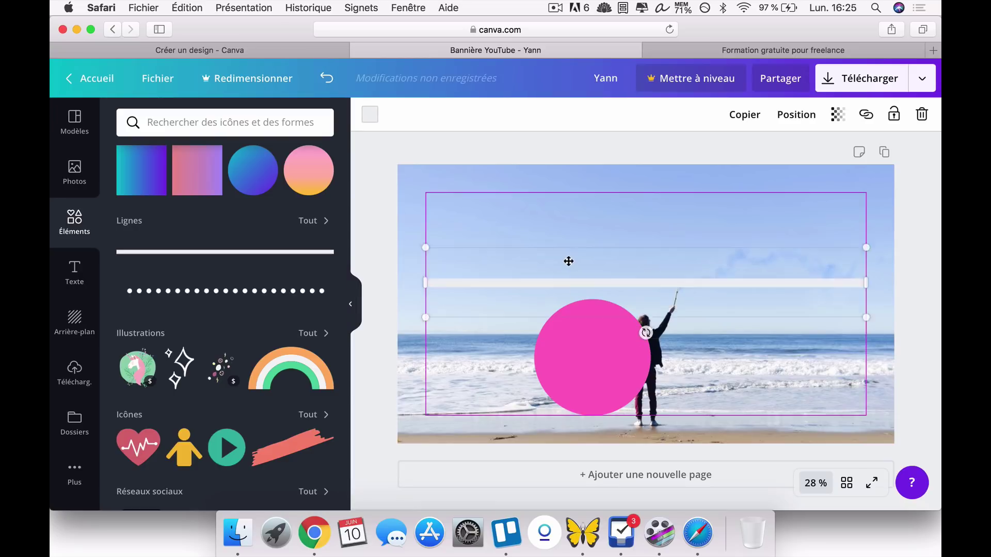
Delete the straight line and the pink circle from the banner.
click(923, 116)
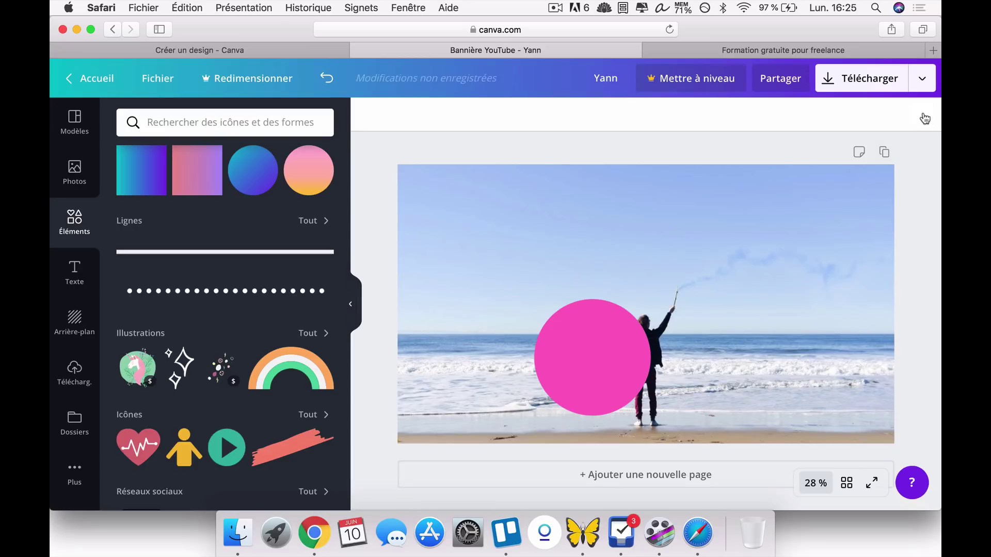
click(618, 372)
key(Delete)
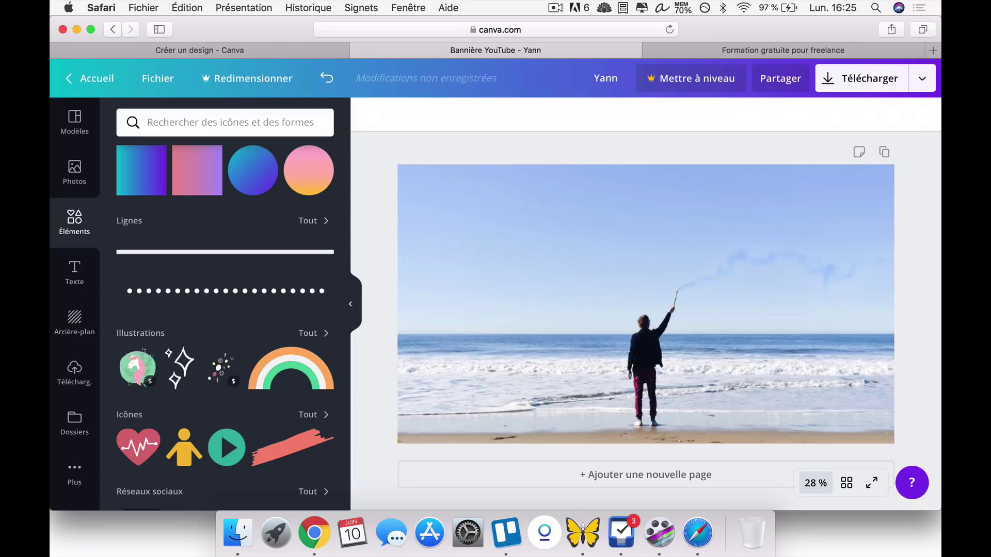
Look through the illustration, icon, social media and themed element categories, and view the image upload area.
scroll(174, 382, down, 3)
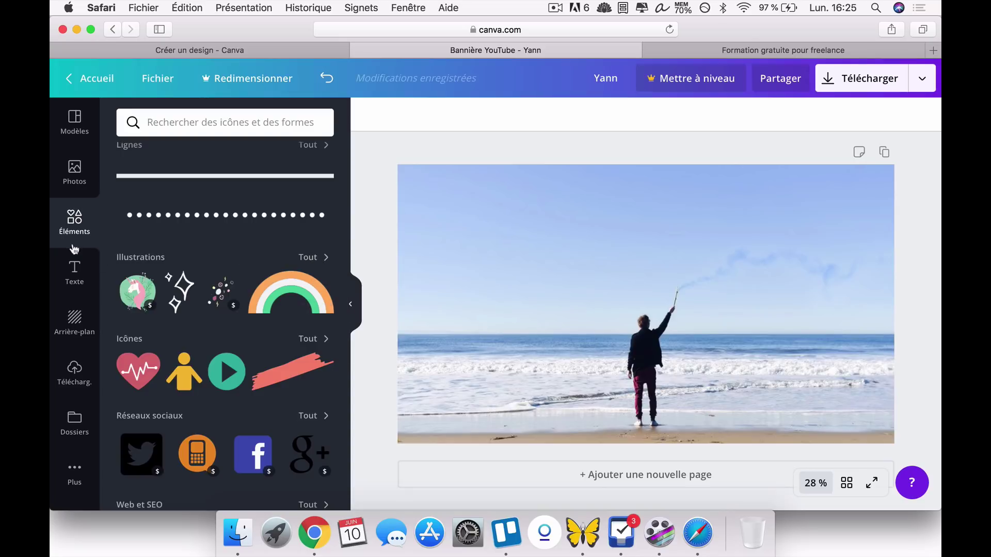
scroll(200, 272, down, 5)
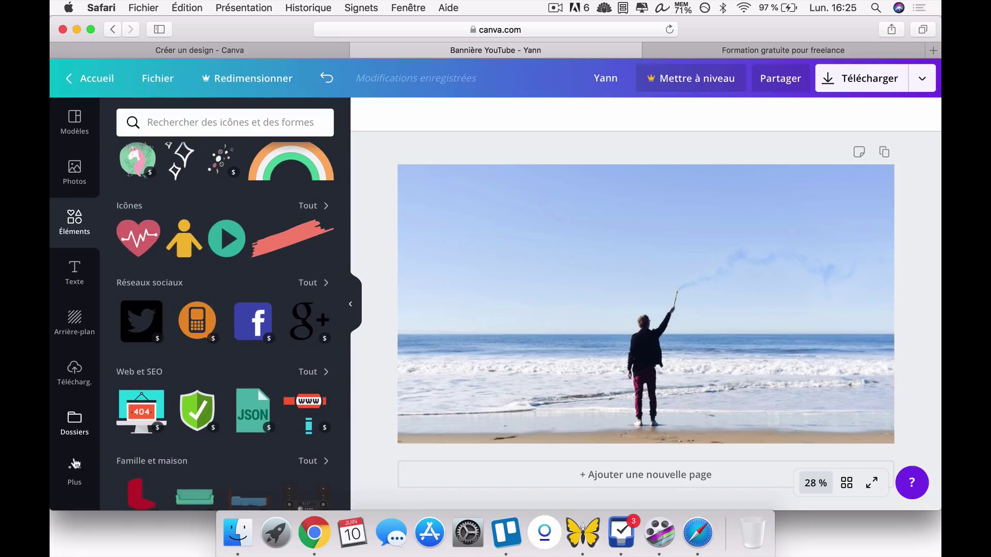
click(73, 372)
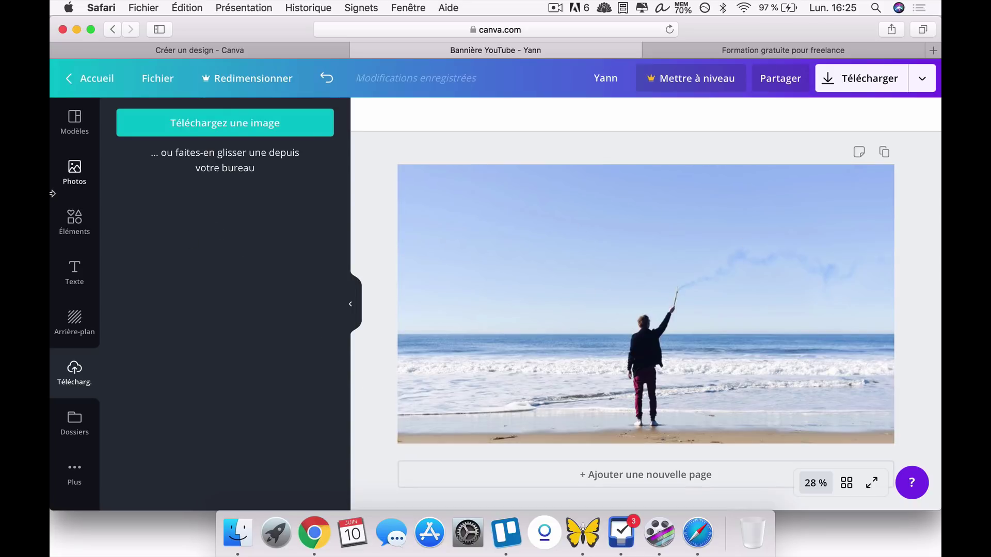
click(75, 227)
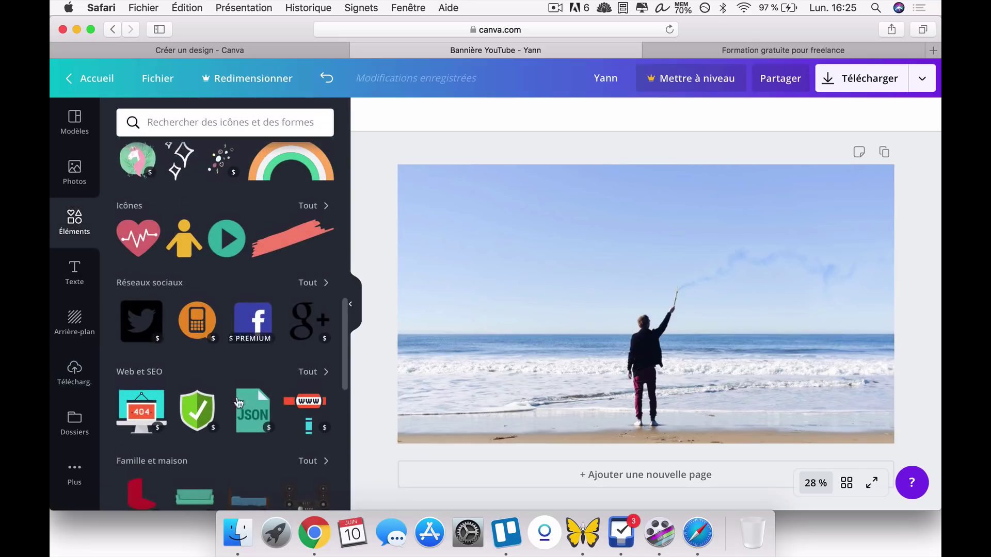
scroll(232, 407, down, 10)
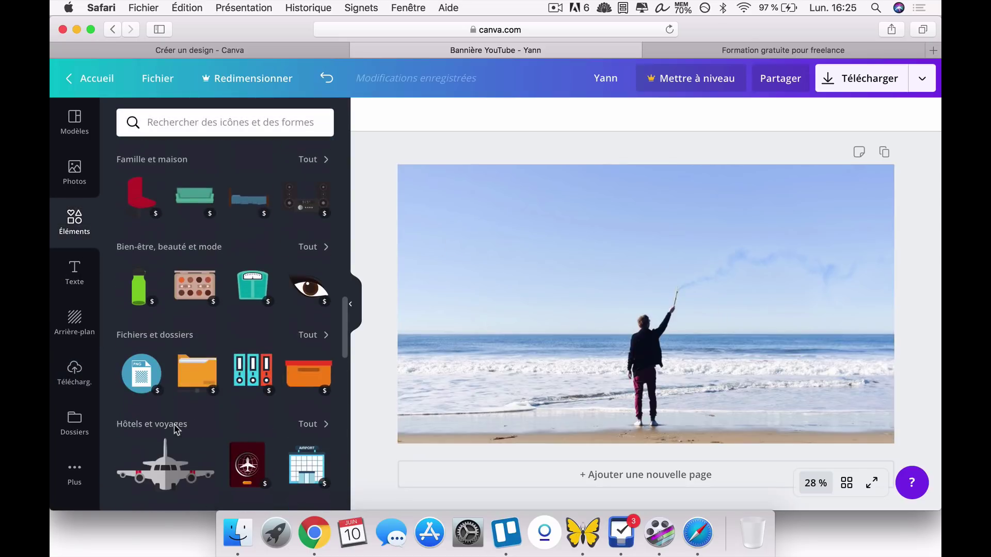
scroll(233, 298, up, 10)
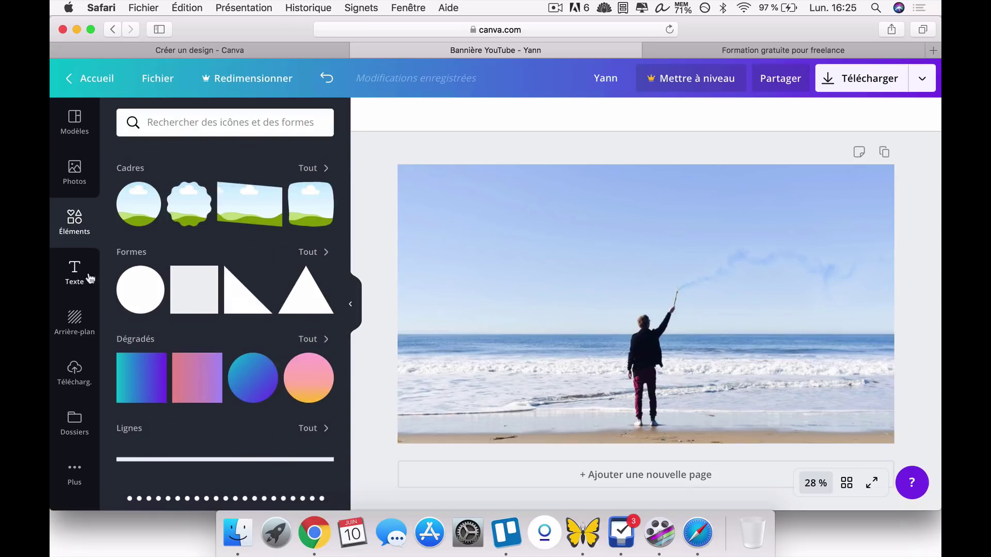
Show the available backgrounds and remove the beach photo from the banner's full-page grid.
click(75, 326)
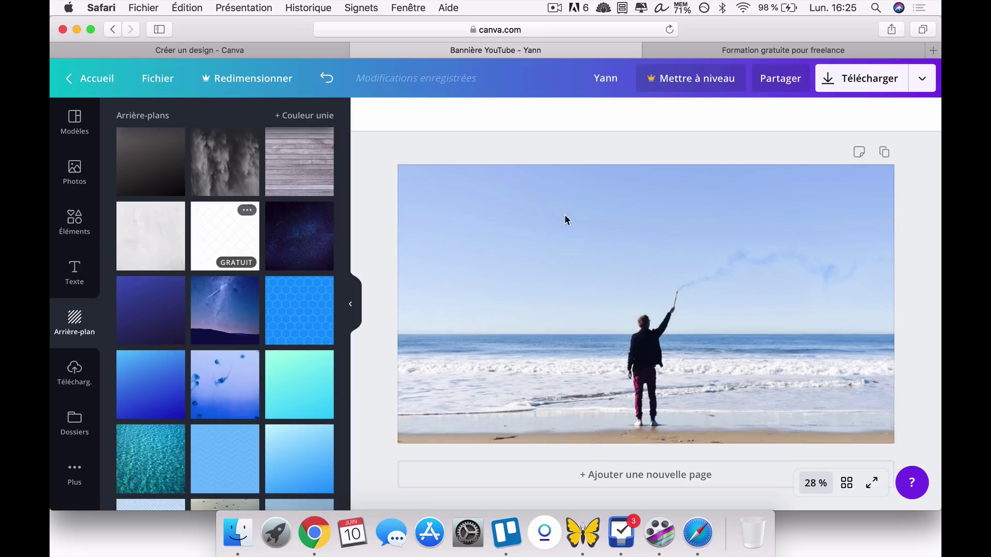
click(574, 216)
key(super+z)
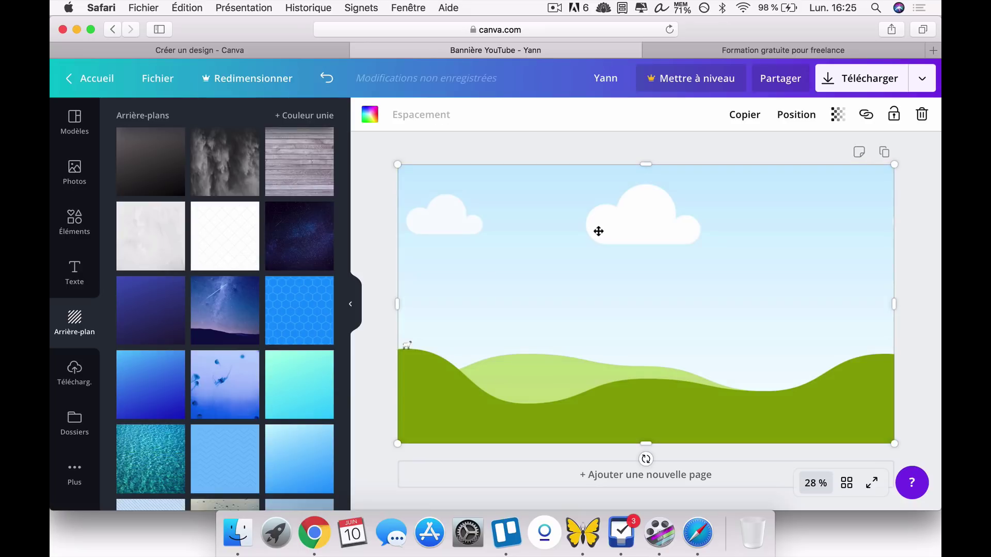
Replace the banner's landscape grid with the blue hexagon background, then delete its pattern to keep only the plain blue fill.
key(super+z)
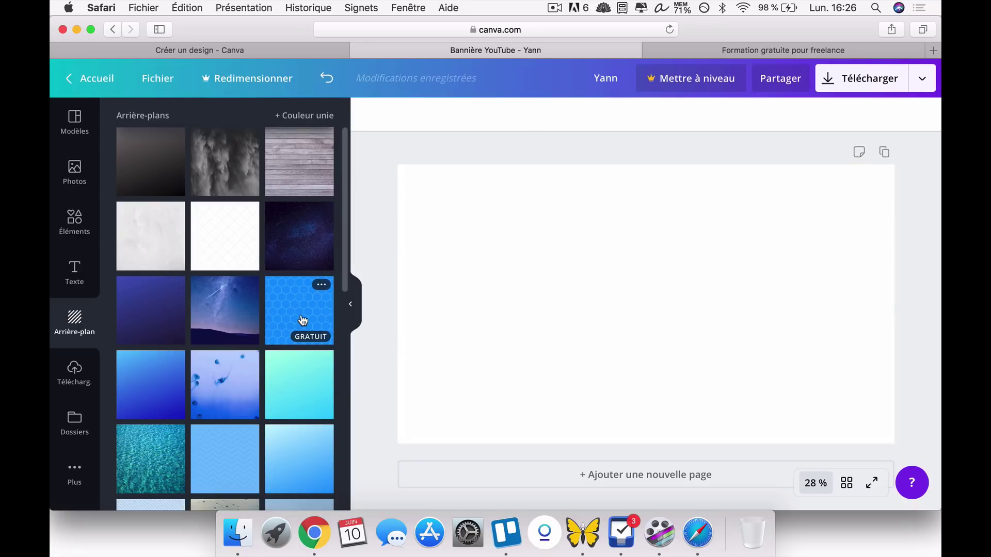
click(303, 321)
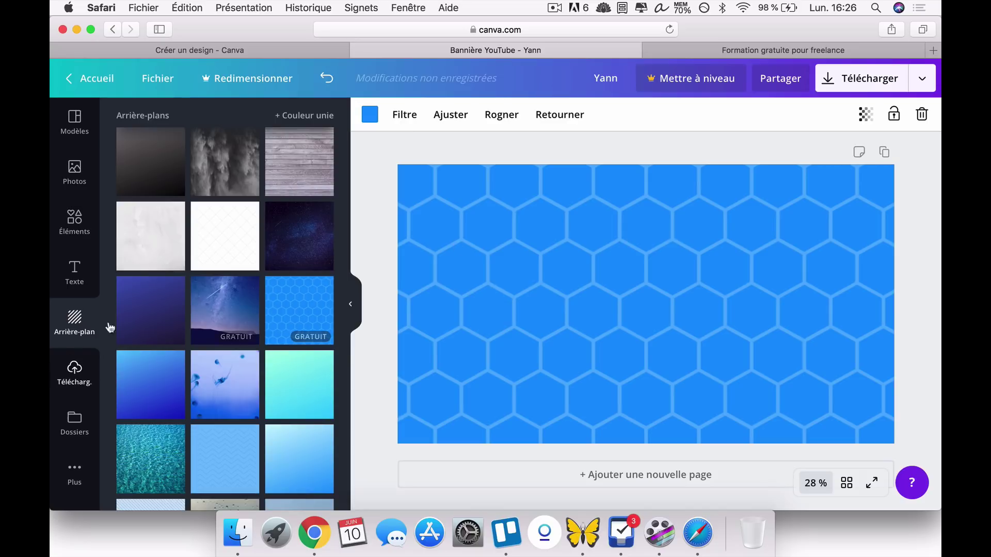
key(BackSpace)
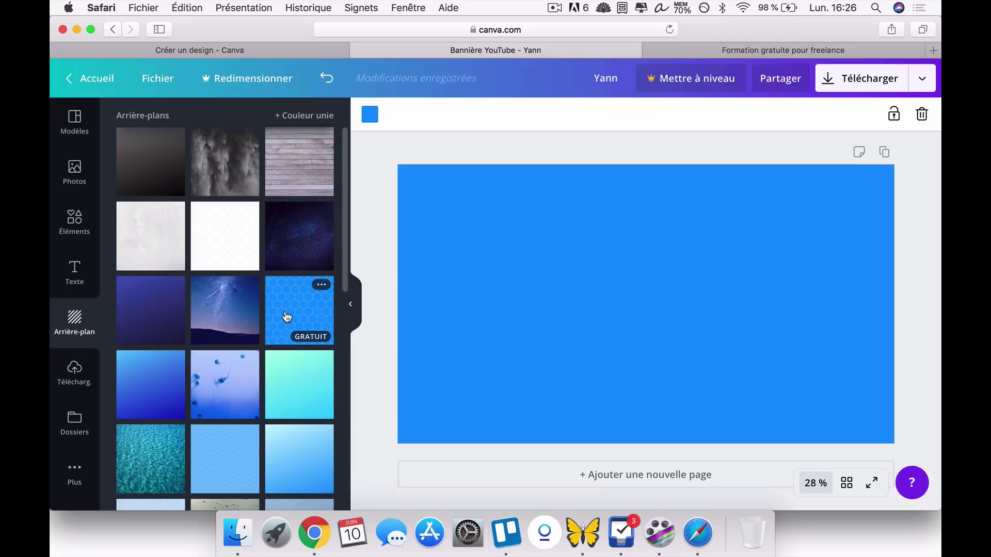
Reapply the blue hexagon background to the banner and remove its pattern again, two times in a row.
click(286, 315)
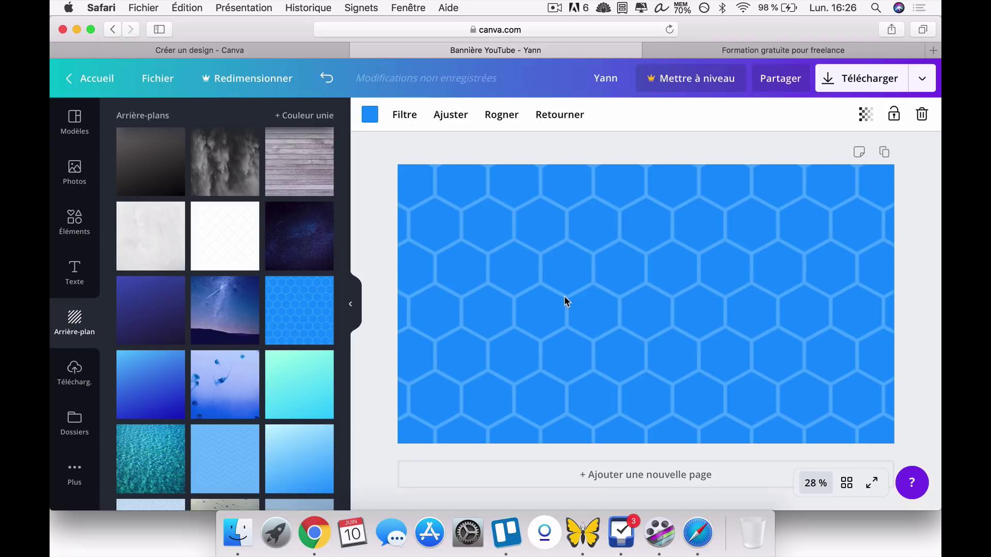
key(BackSpace)
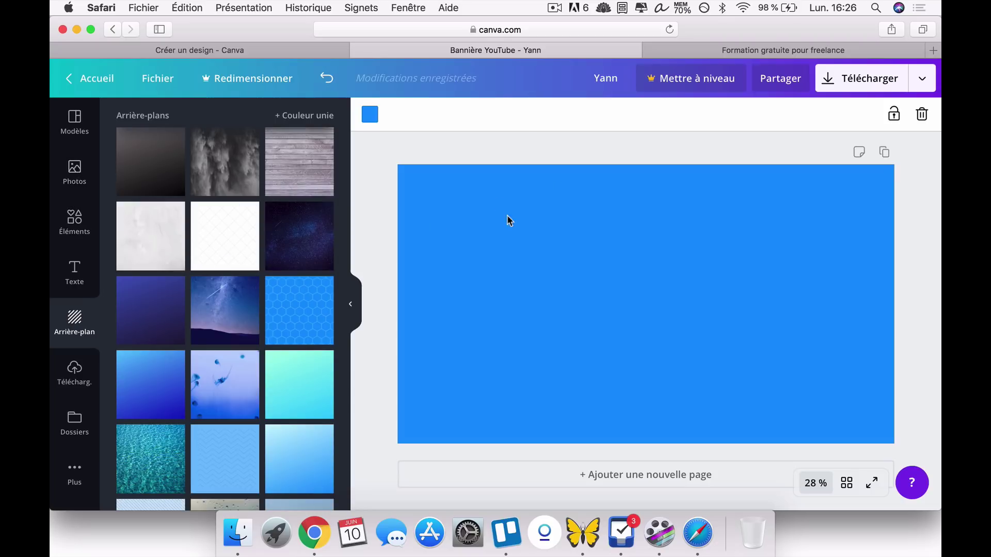
click(296, 312)
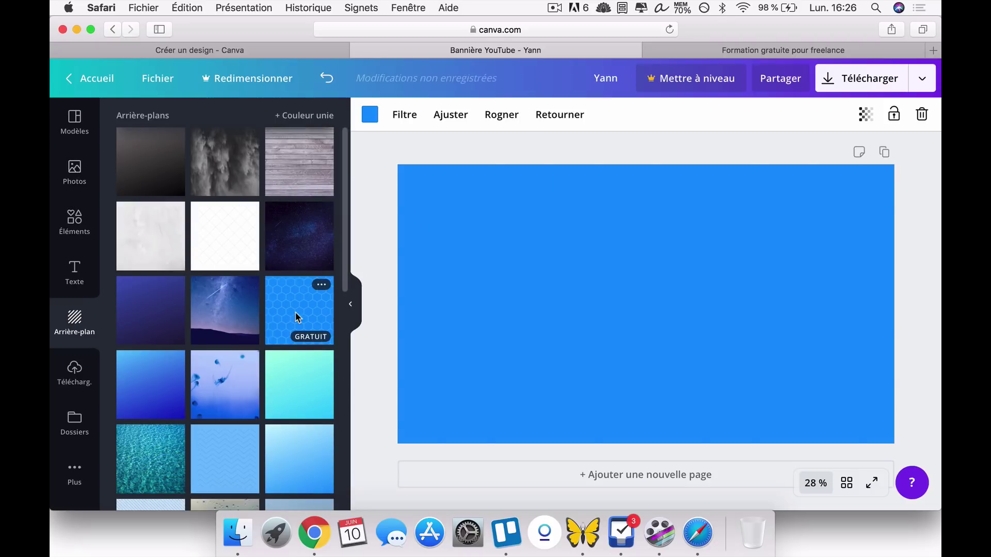
key(super+z)
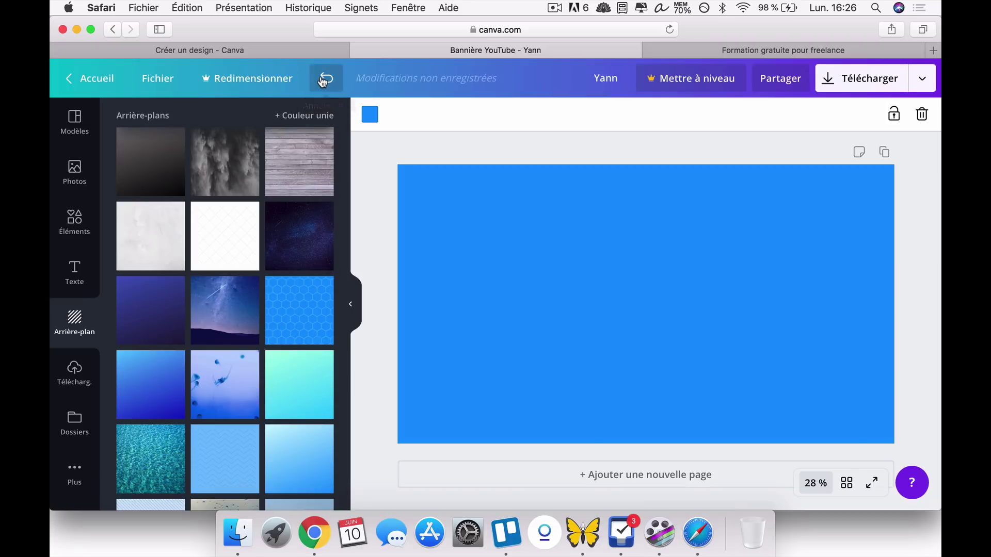
Undo and redo the removal of the hexagon pattern, two times in a row.
click(324, 80)
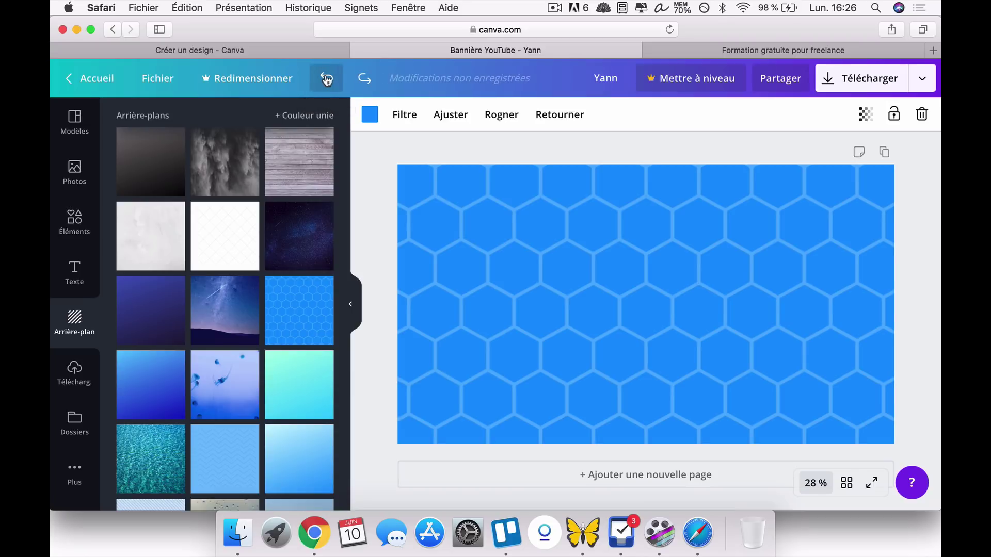
click(372, 84)
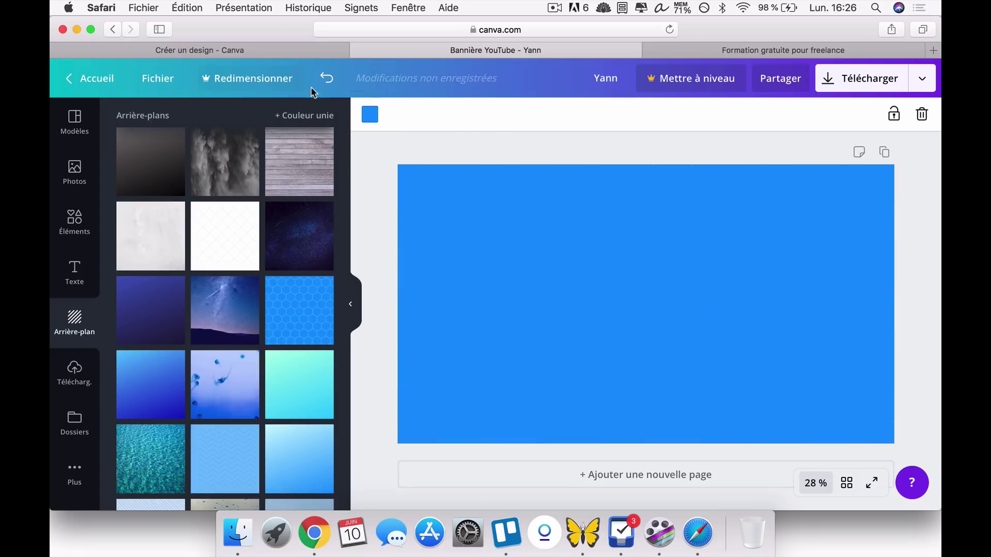
click(326, 79)
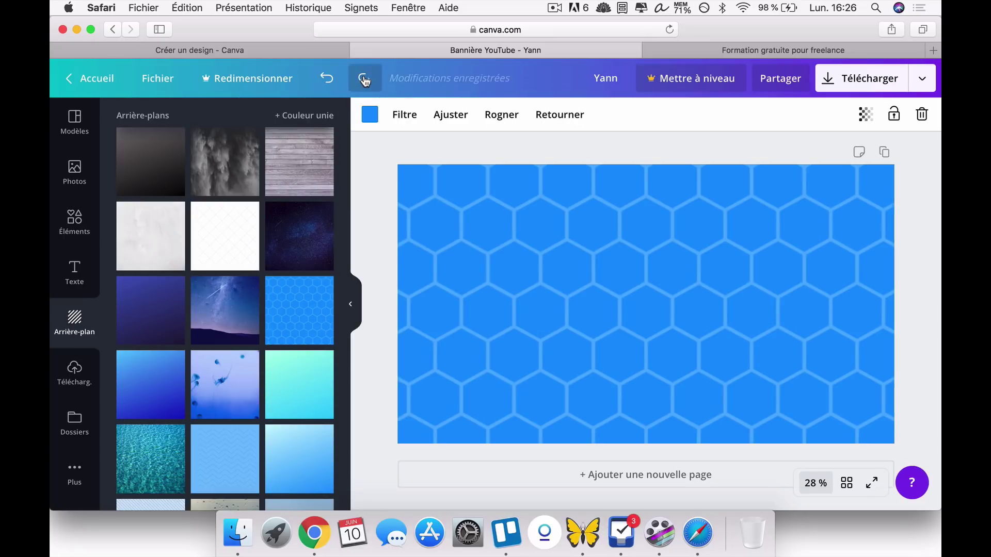
click(364, 81)
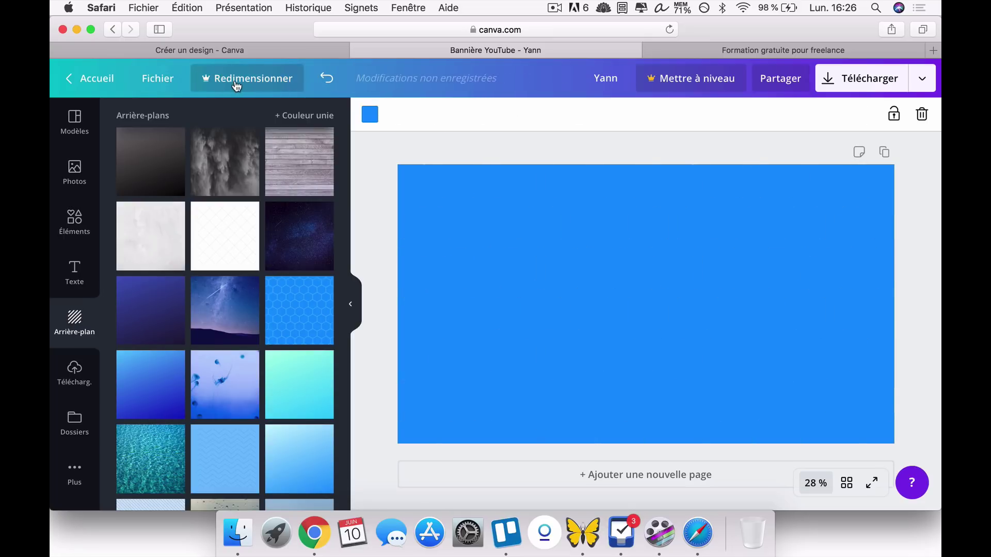
View the Magic Resize Pro feature description and close it.
click(236, 82)
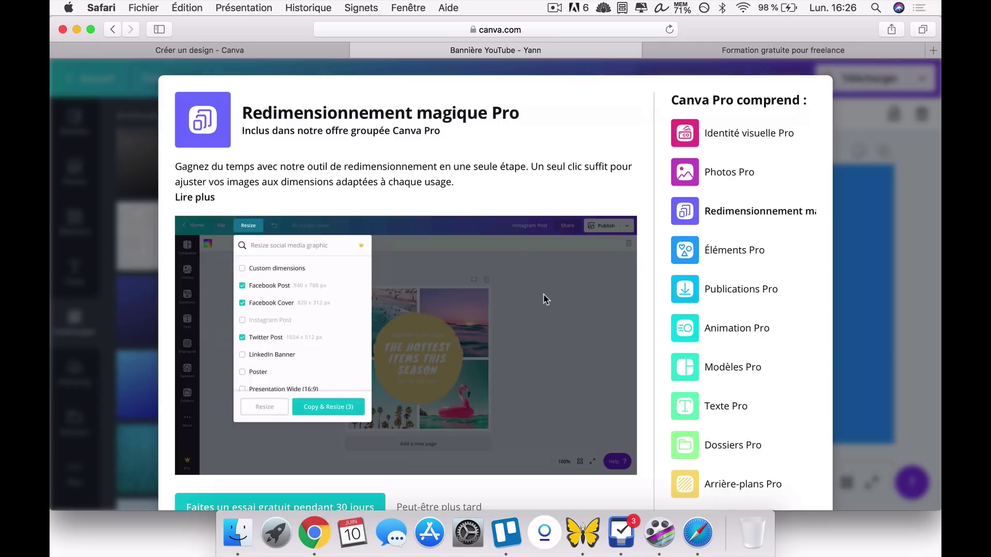
scroll(542, 257, down, 2)
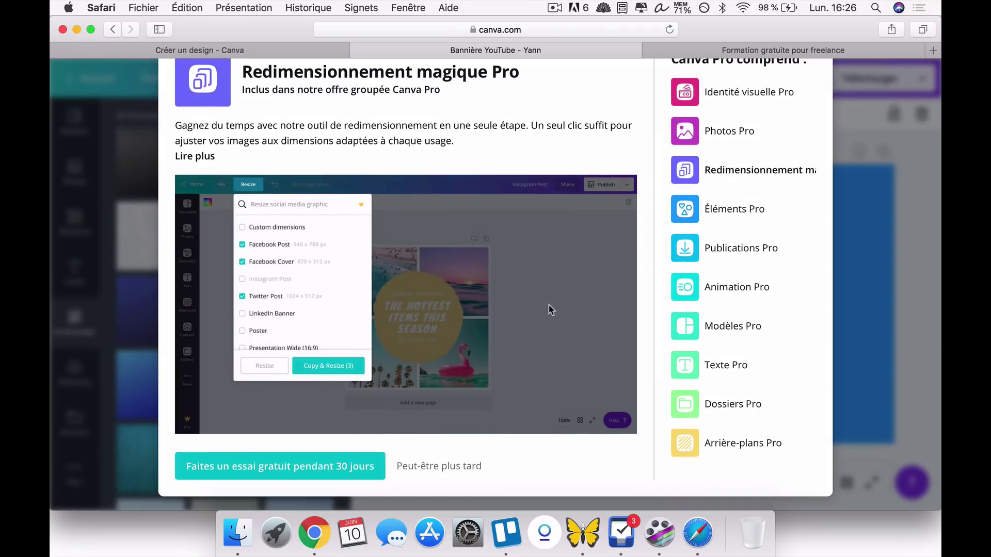
scroll(457, 327, up, 1)
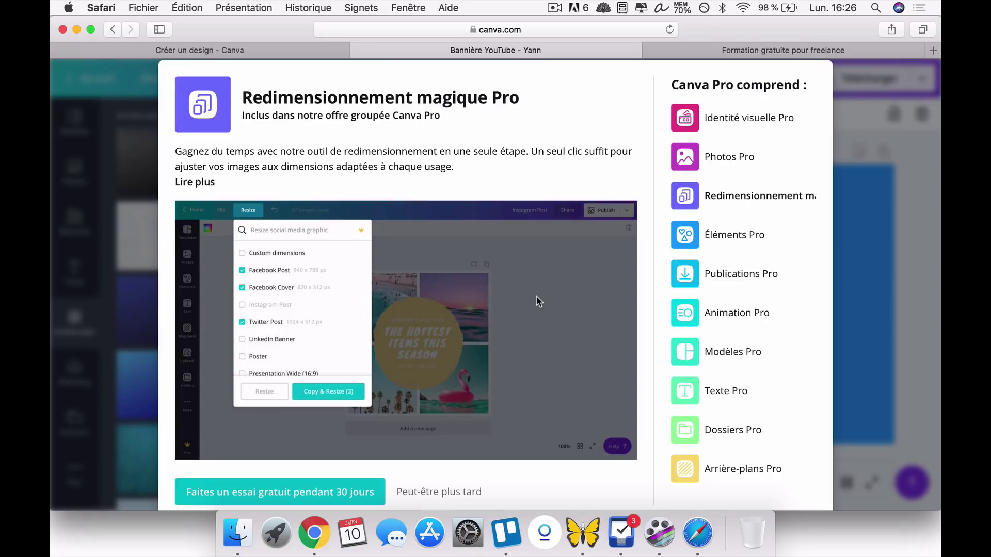
key(Escape)
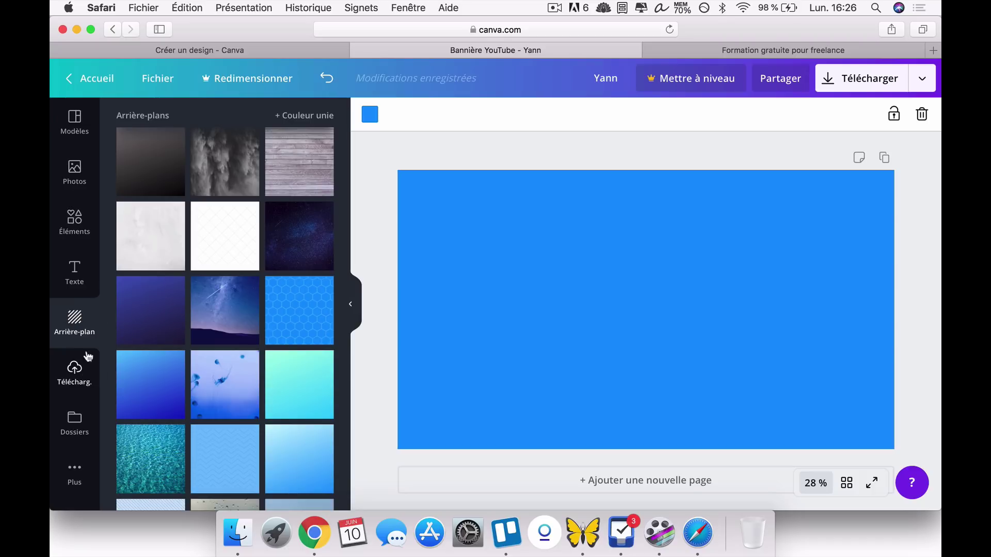
Look further through the available backgrounds and browse the free photos of the Pexels app.
scroll(206, 392, down, 10)
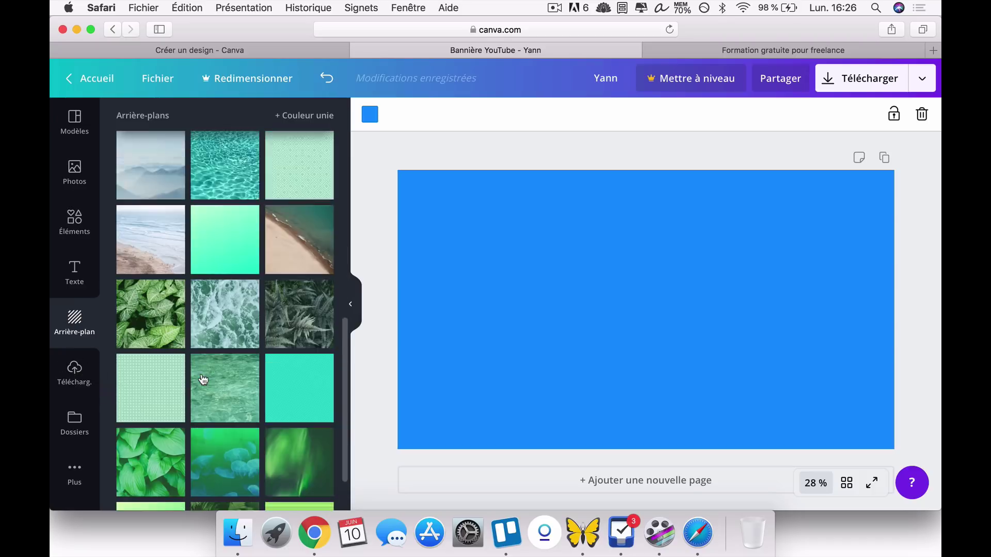
scroll(206, 382, down, 2)
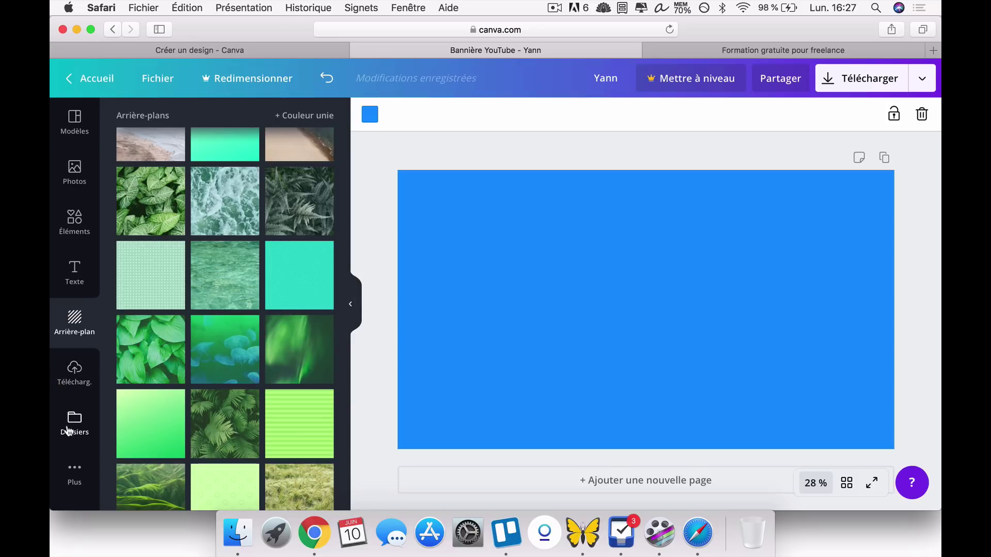
click(74, 482)
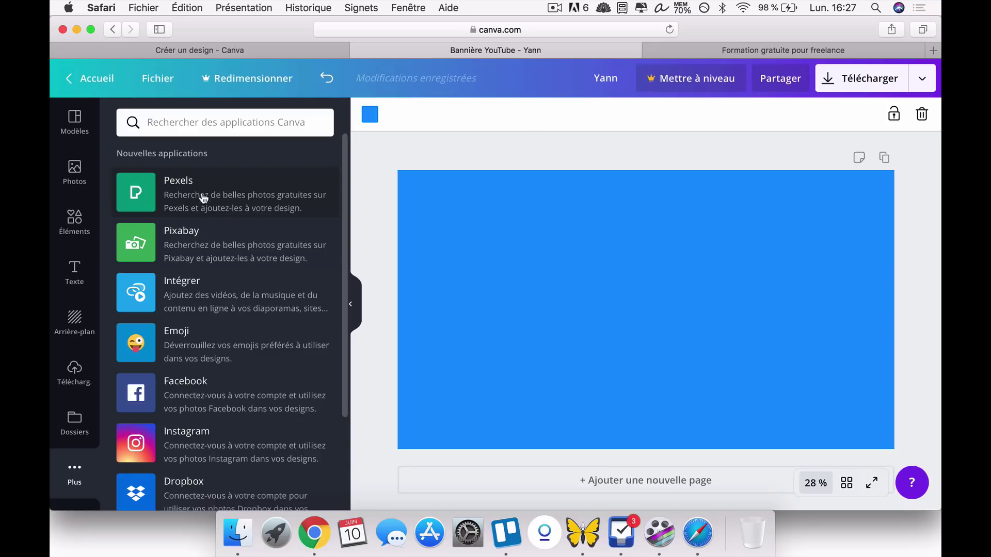
click(249, 209)
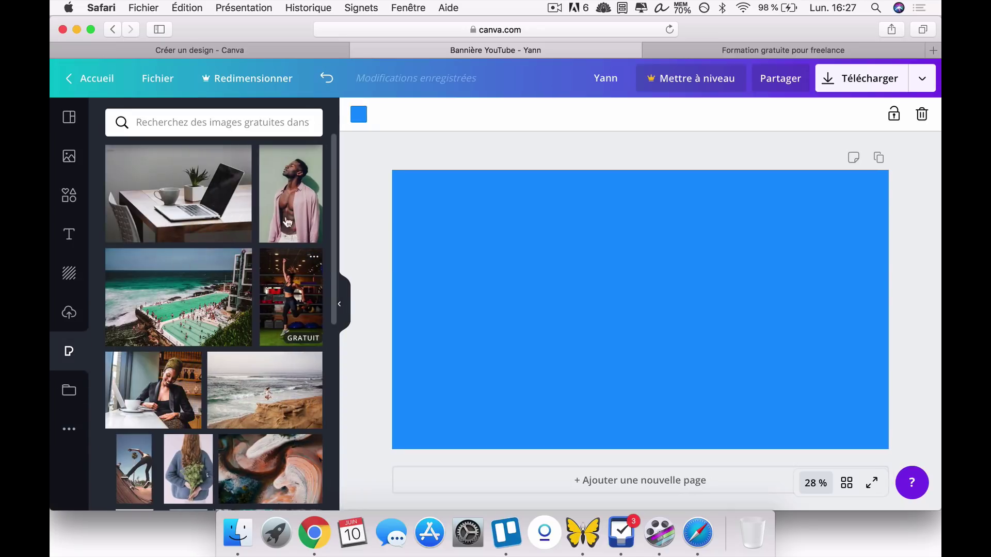
scroll(217, 278, down, 10)
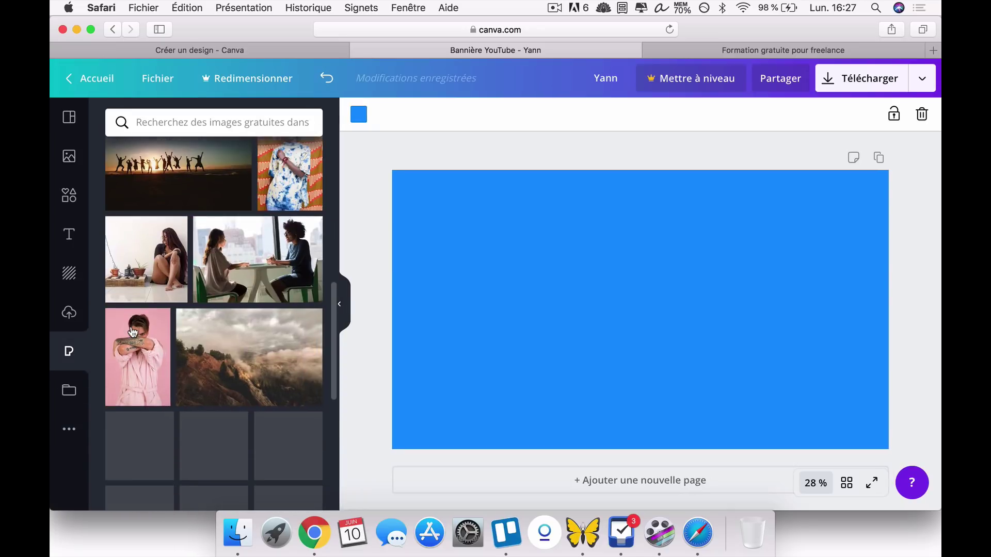
scroll(133, 331, down, 1)
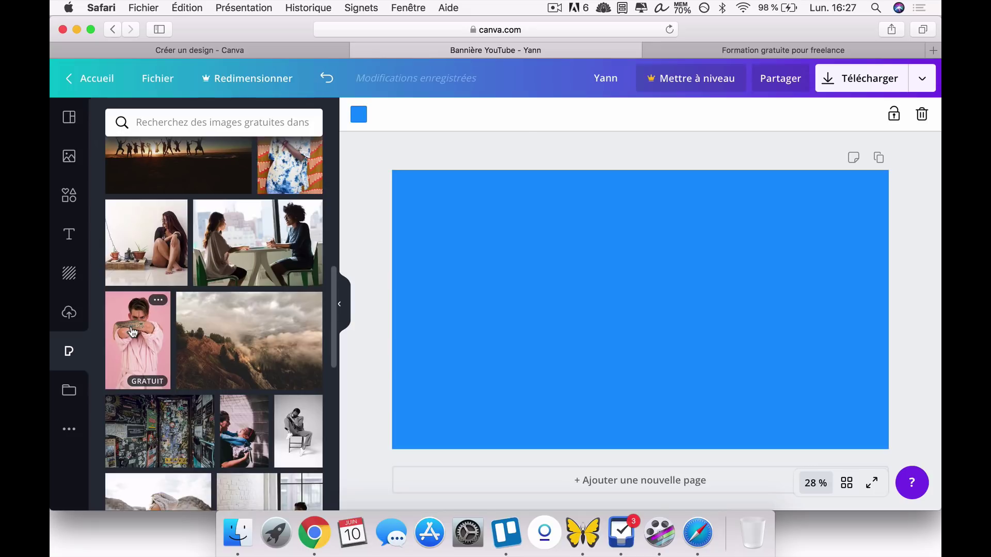
Look through the full list of apps that can be added to the editor, down to GIPHY.
click(70, 432)
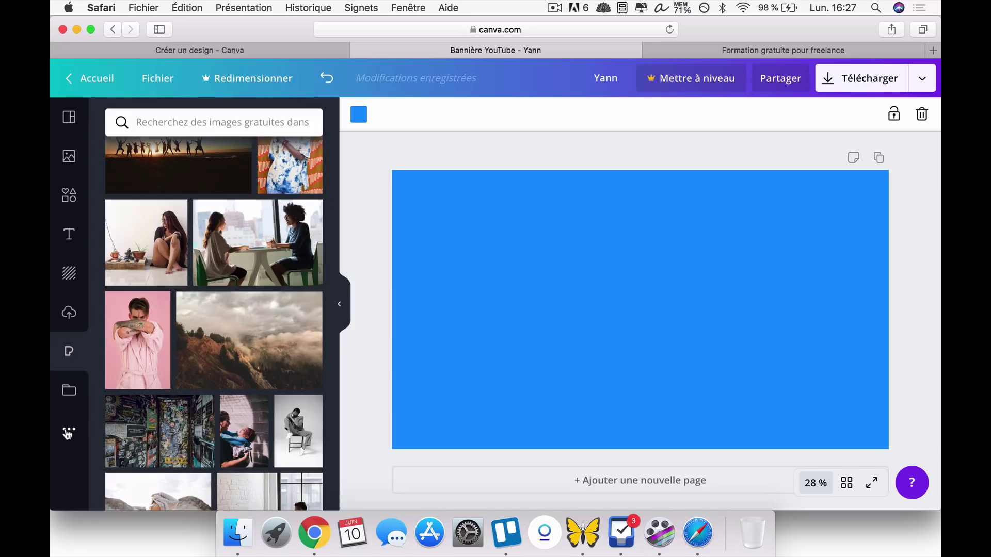
scroll(184, 358, down, 5)
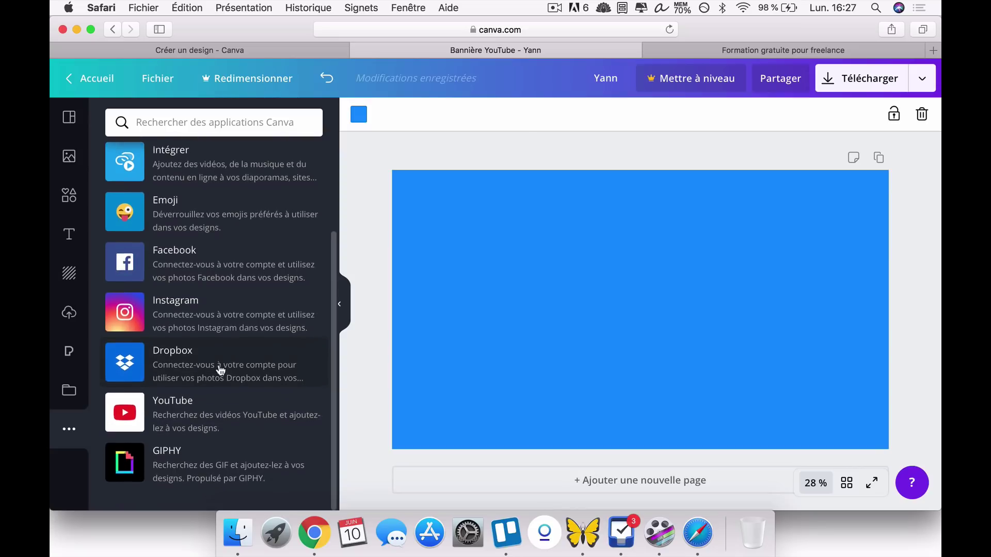
scroll(217, 372, up, 5)
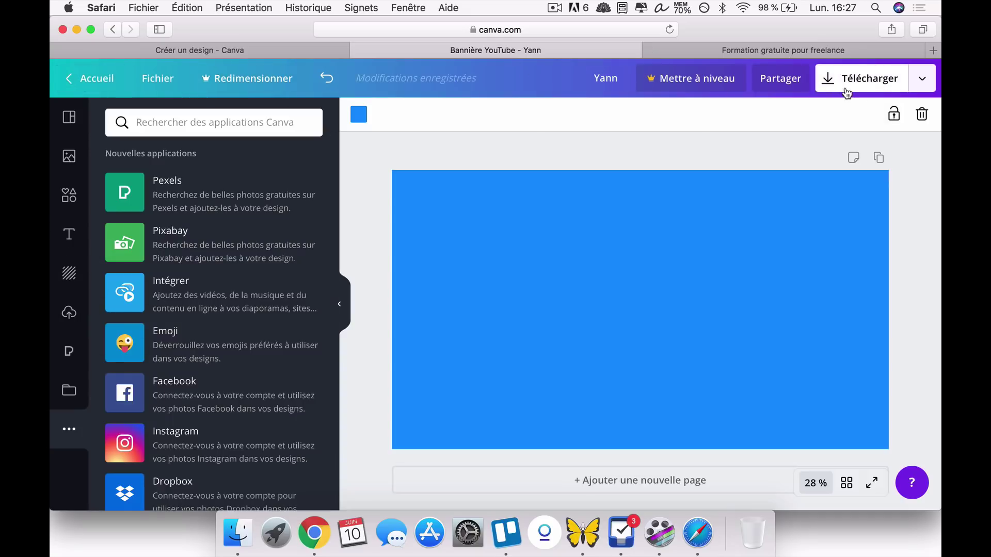
Review all publishing and download options for the banner, then close the list.
click(923, 80)
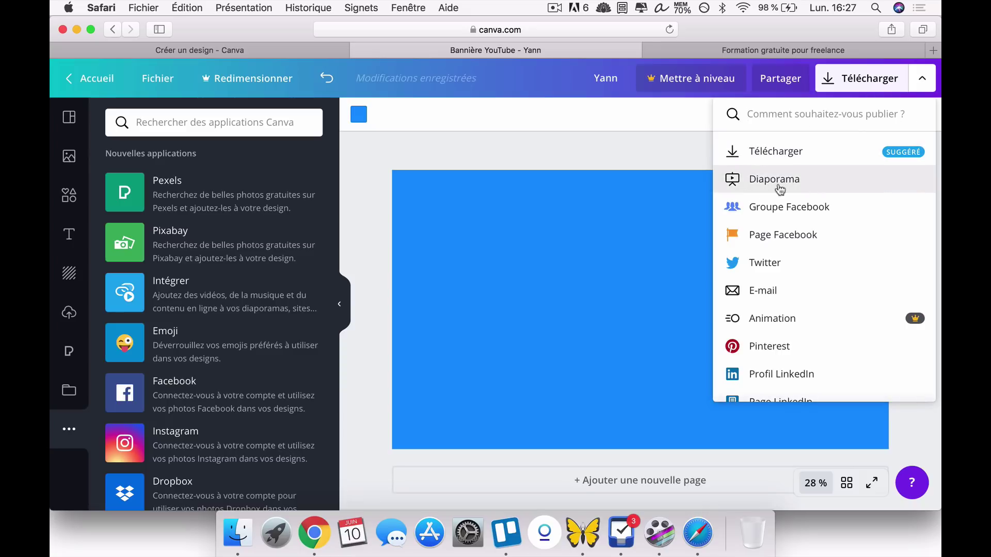
scroll(830, 328, down, 3)
scroll(831, 329, down, 10)
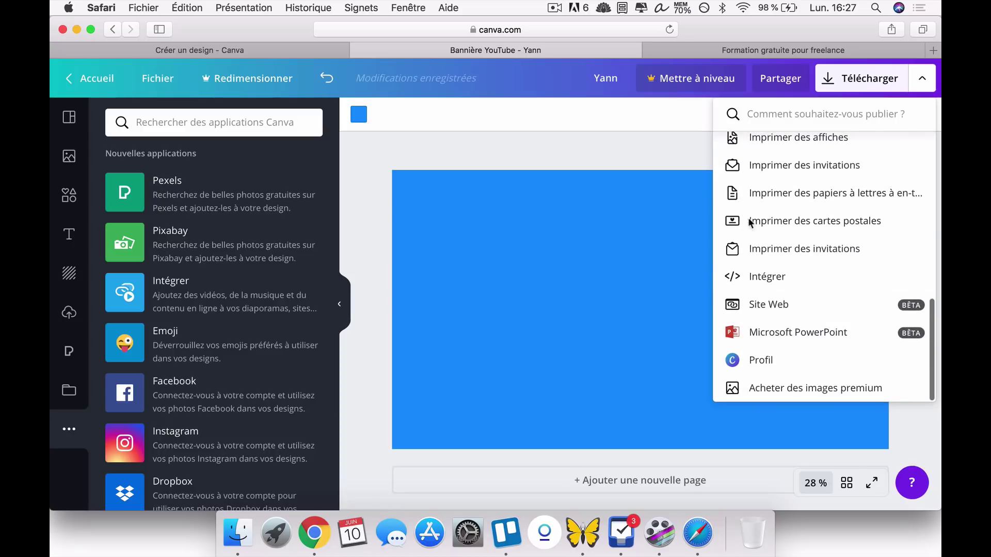
click(908, 78)
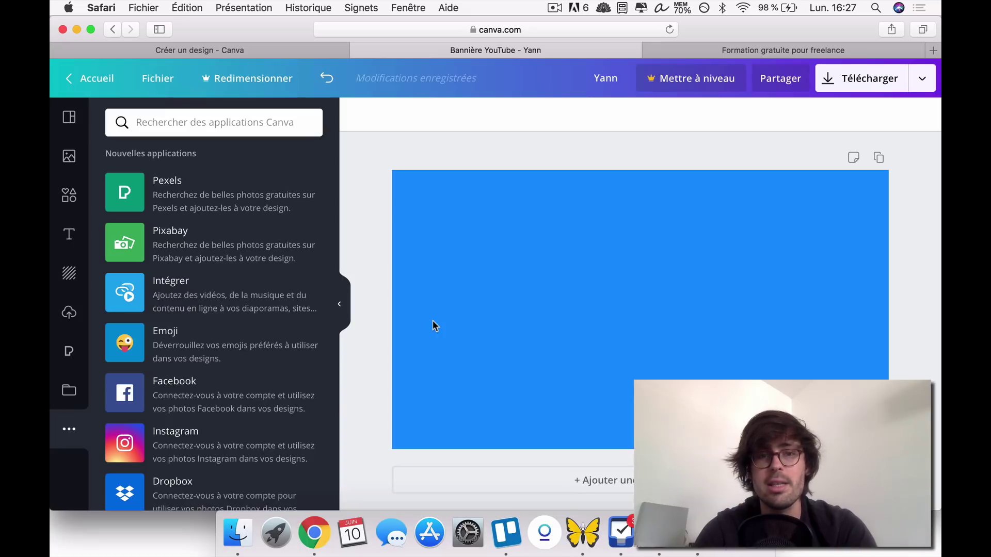
Show the free freelance training page with its bonus offer and testimonials, then return to the YouTube banner in Canva.
click(801, 52)
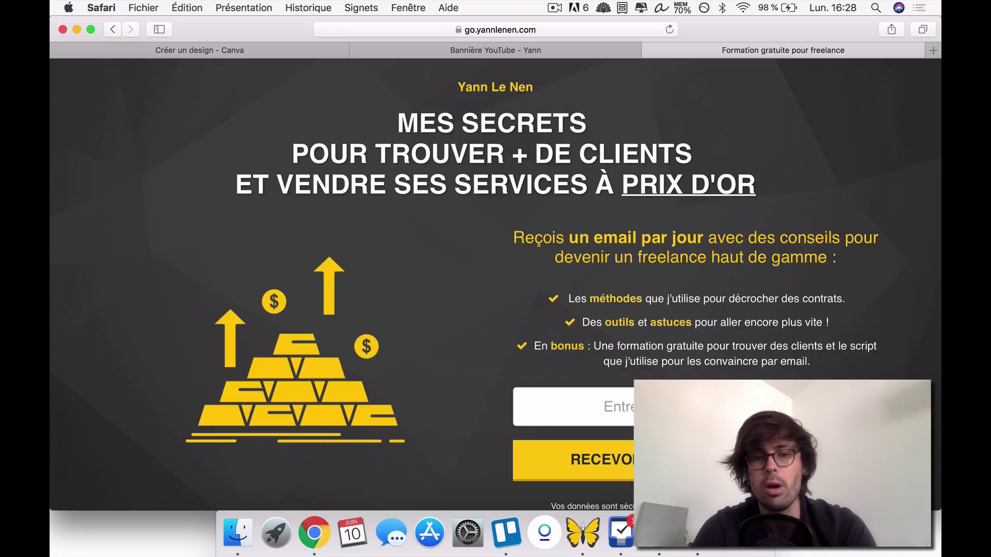
drag(613, 360, 886, 365)
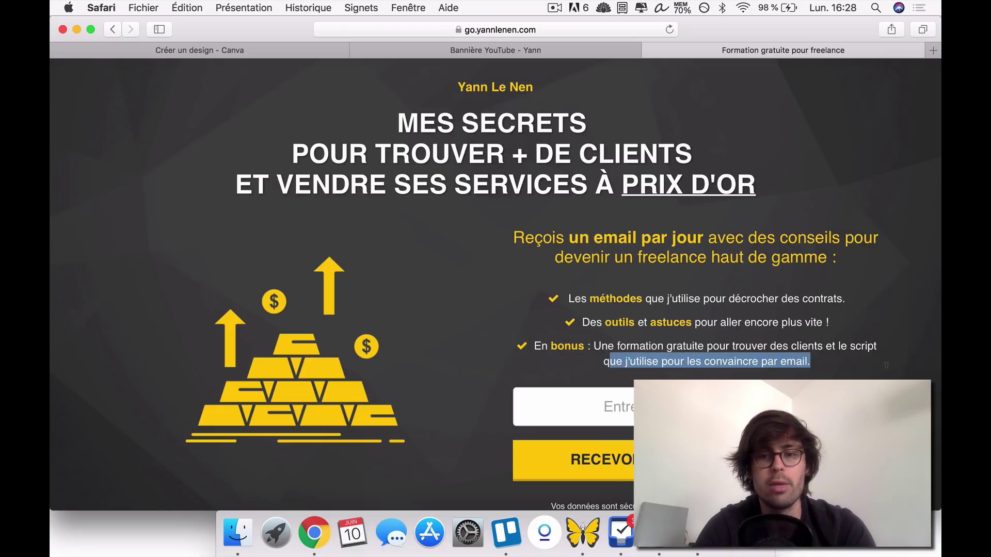
click(869, 360)
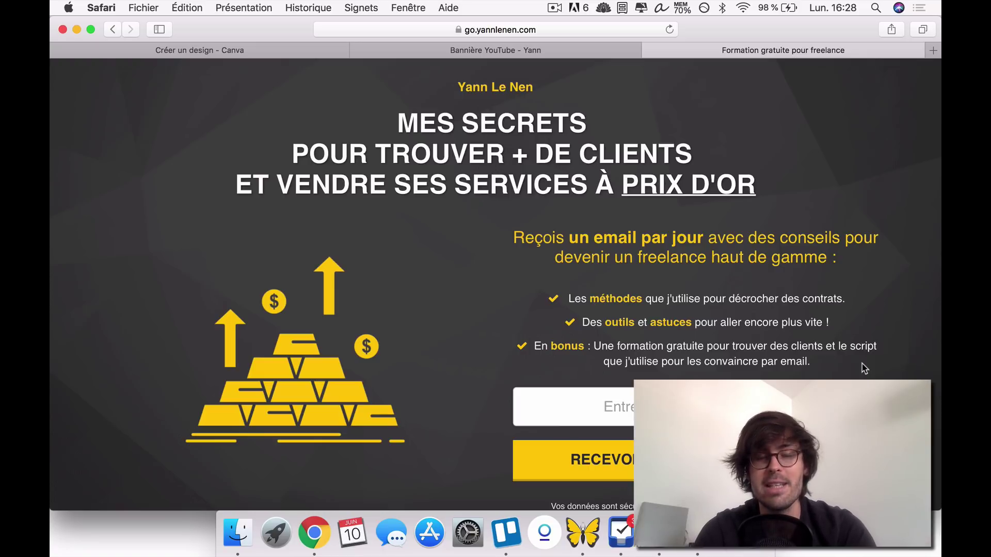
scroll(784, 286, down, 10)
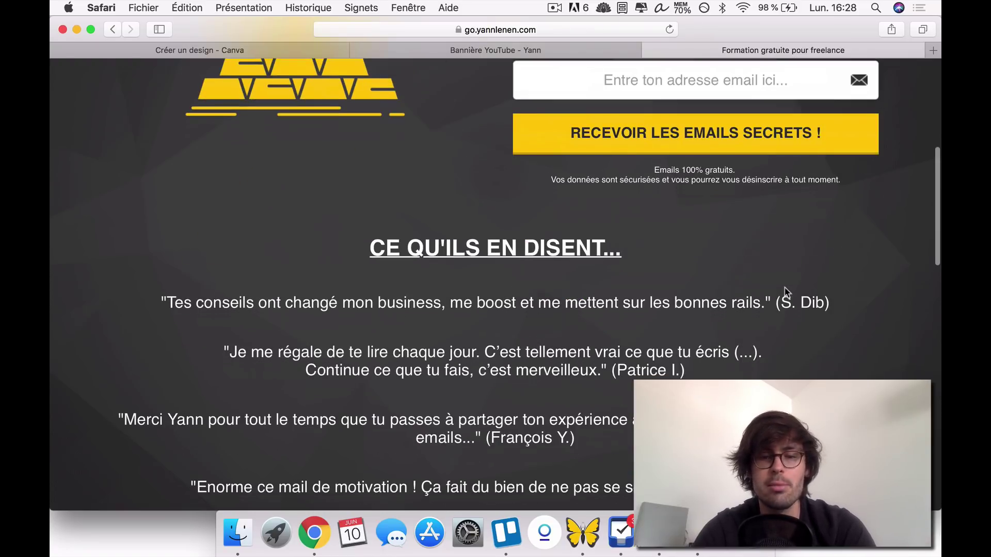
scroll(785, 287, up, 10)
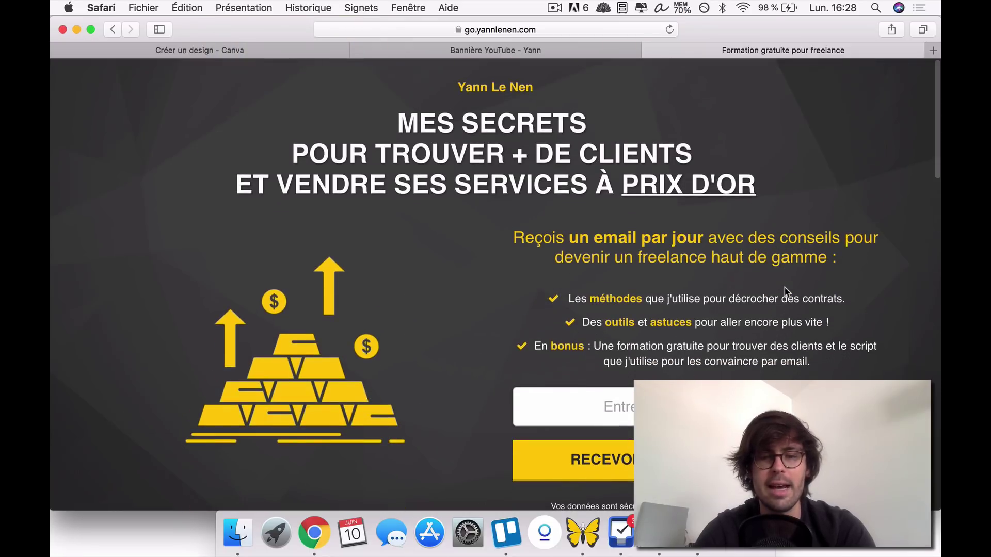
key(ctrl+Up)
click(681, 251)
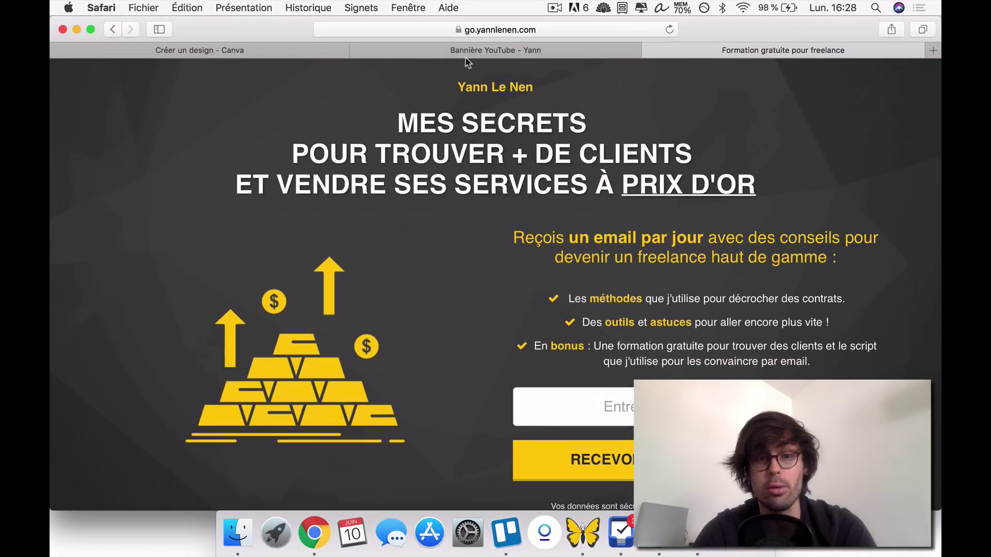
click(468, 51)
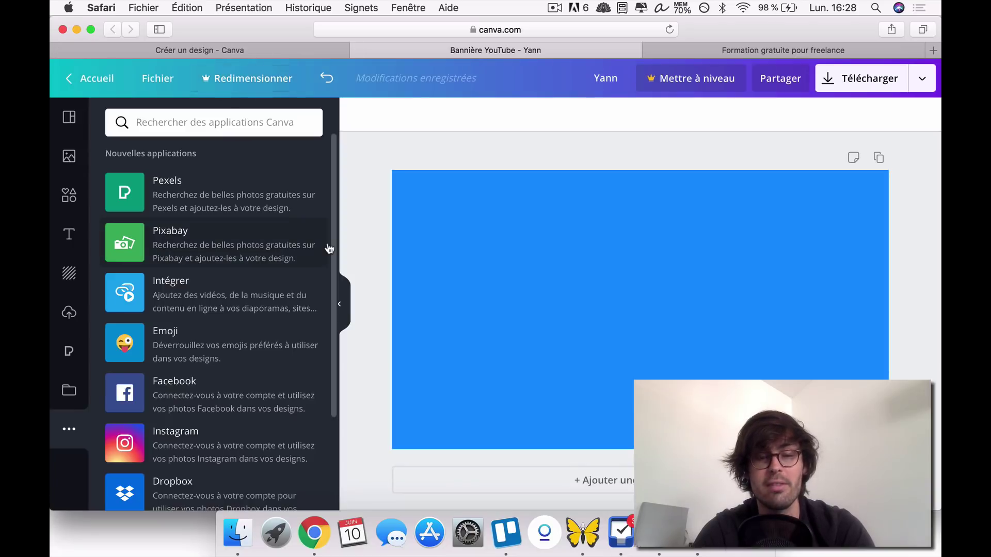